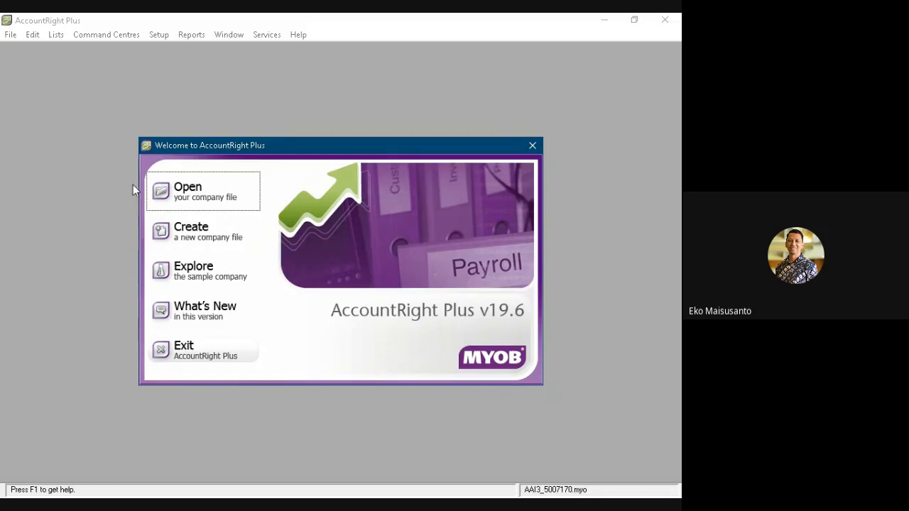
# - Start creating a new company file and enter the company name in the company information
pyautogui.click(186, 239)
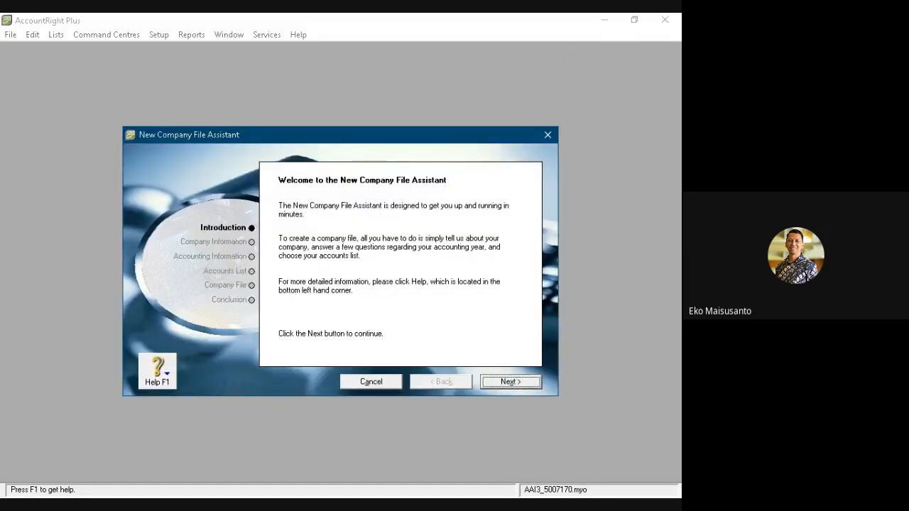
pyautogui.click(510, 382)
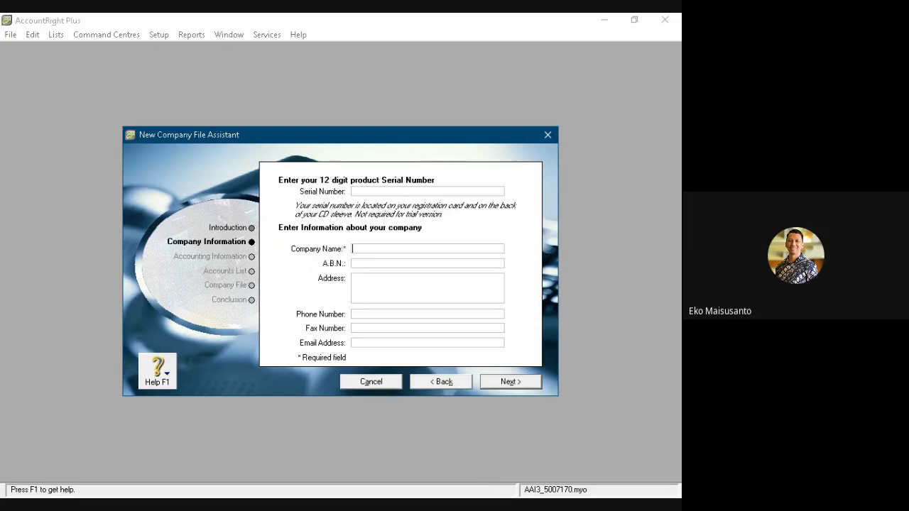
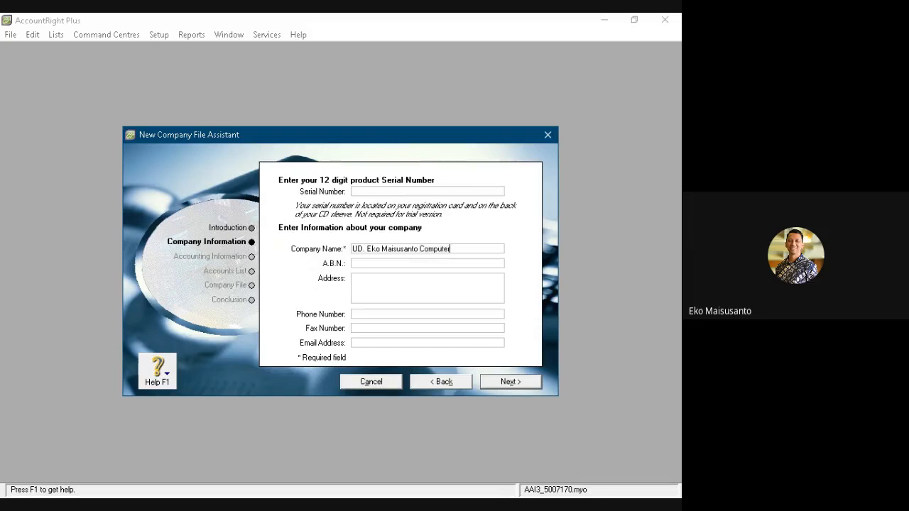
# - Leave the A.B.N. blank and fill in the company's street address
pyautogui.click(353, 263)
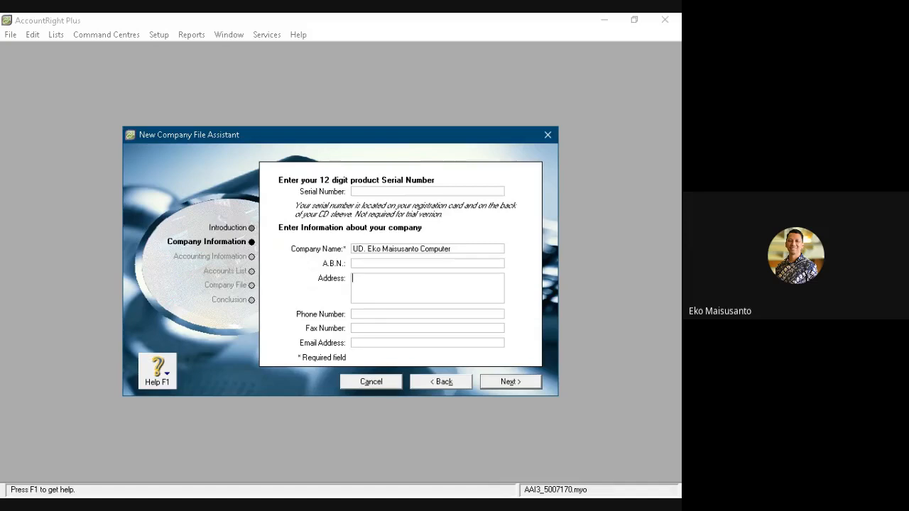
pyautogui.press('Tab')
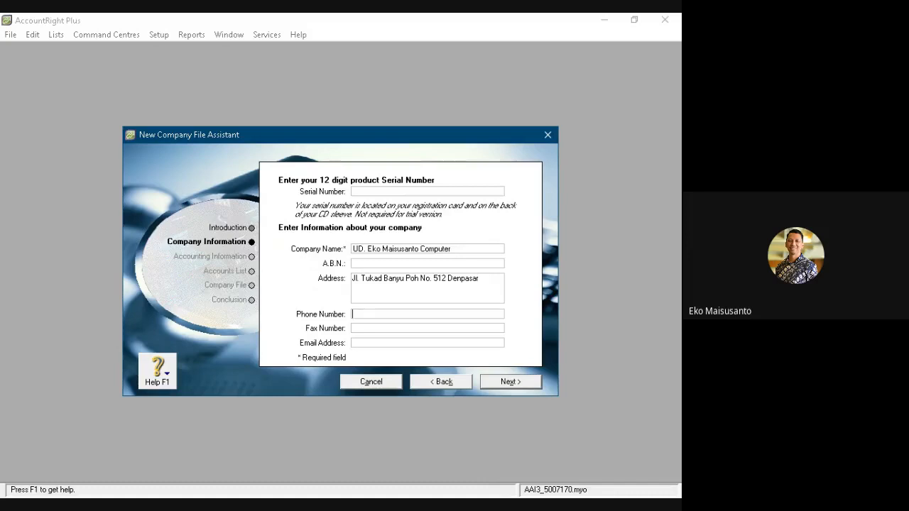
# - Enter the company's phone number and fax number
pyautogui.press('Tab')
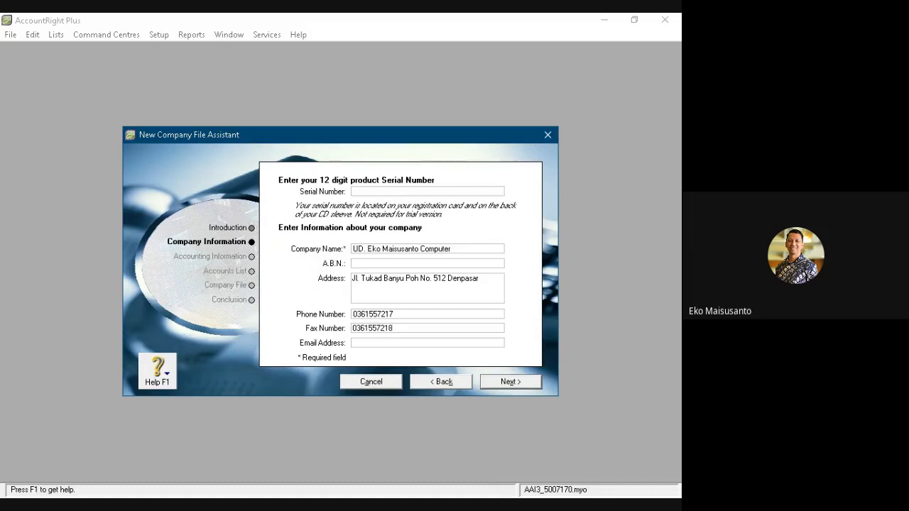
# - Fill in the company's e-mail address and continue to the accounting information
pyautogui.press('Tab')
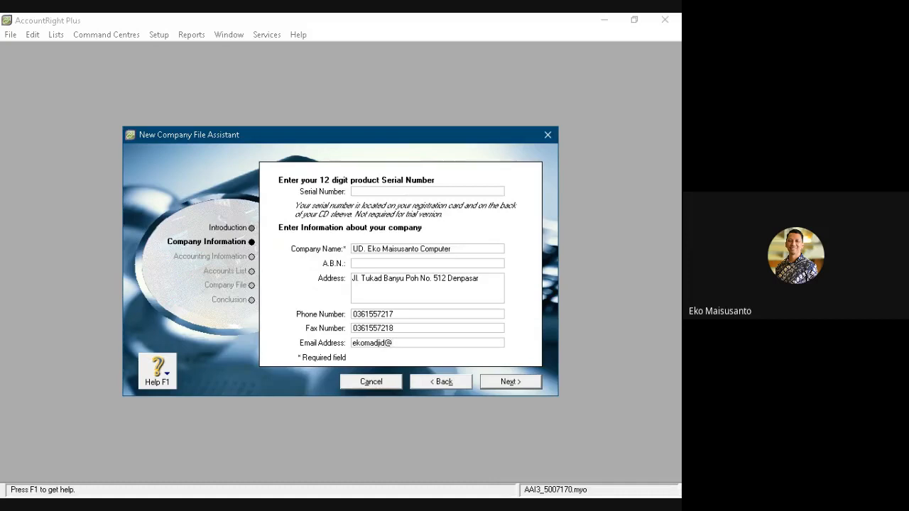
pyautogui.press('Return')
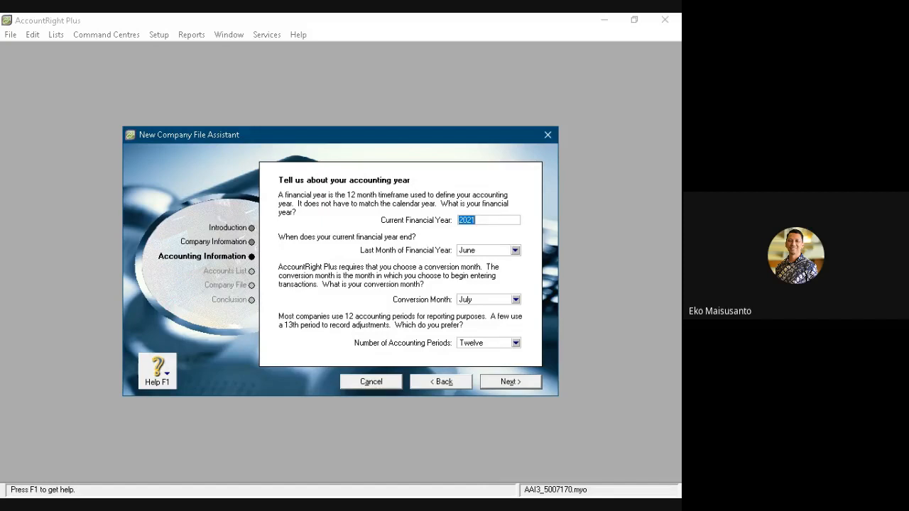
# - Keep financial year 2021, set its last month to December and the conversion month to January, and continue
pyautogui.click(476, 220)
pyautogui.press('Tab')
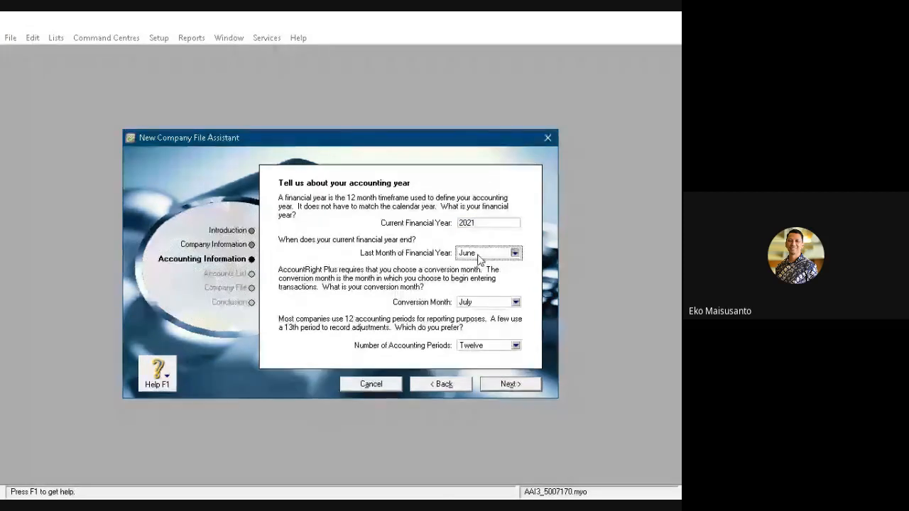
pyautogui.click(487, 359)
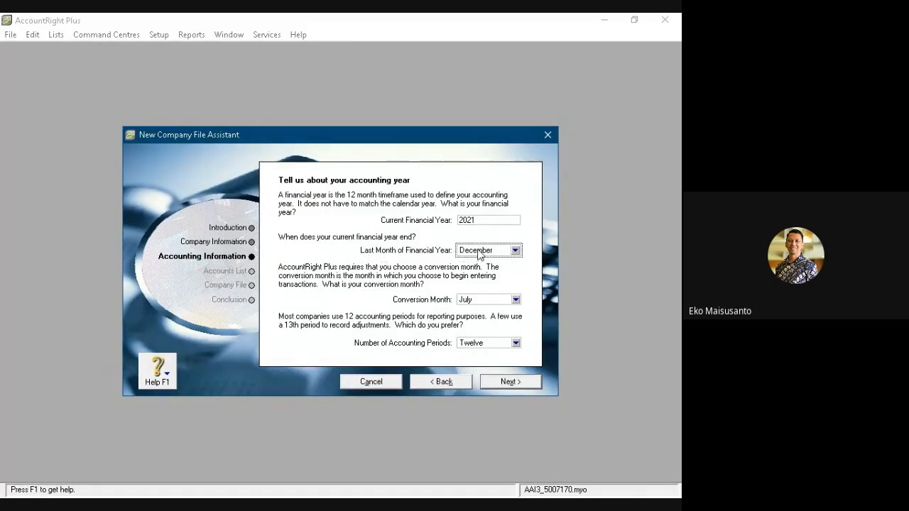
pyautogui.click(474, 300)
pyautogui.click(479, 313)
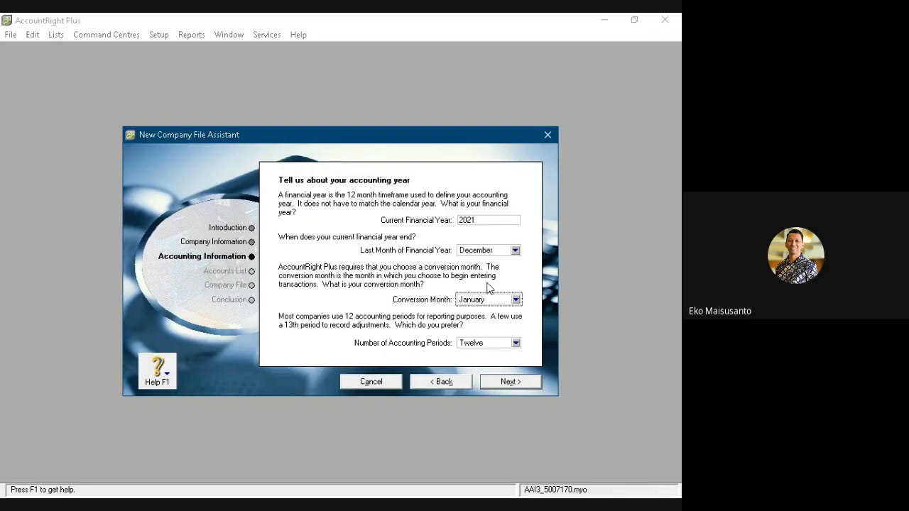
pyautogui.click(516, 387)
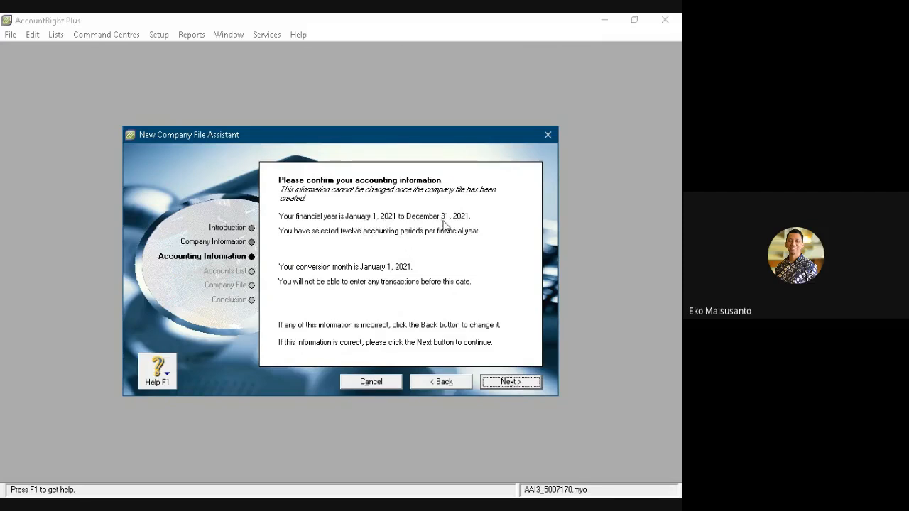
# - Confirm the accounting information and choose to build your own accounts list
pyautogui.click(506, 382)
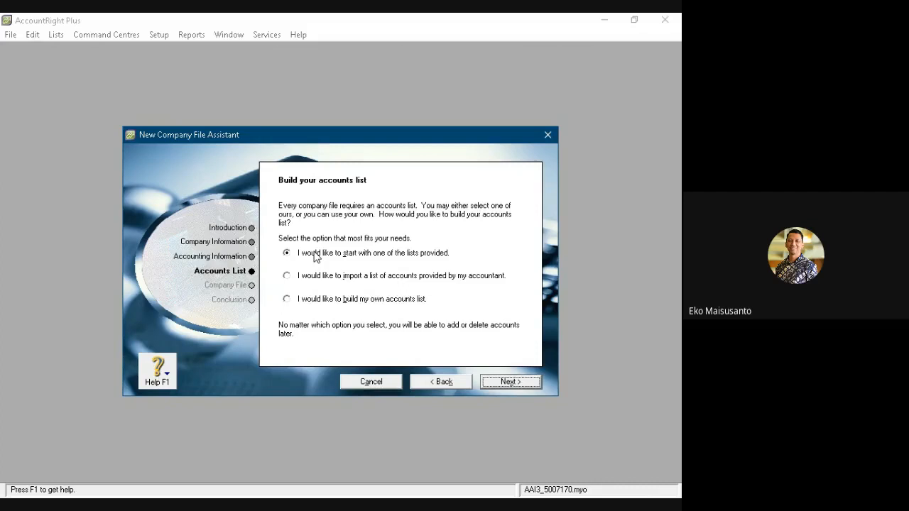
pyautogui.click(286, 300)
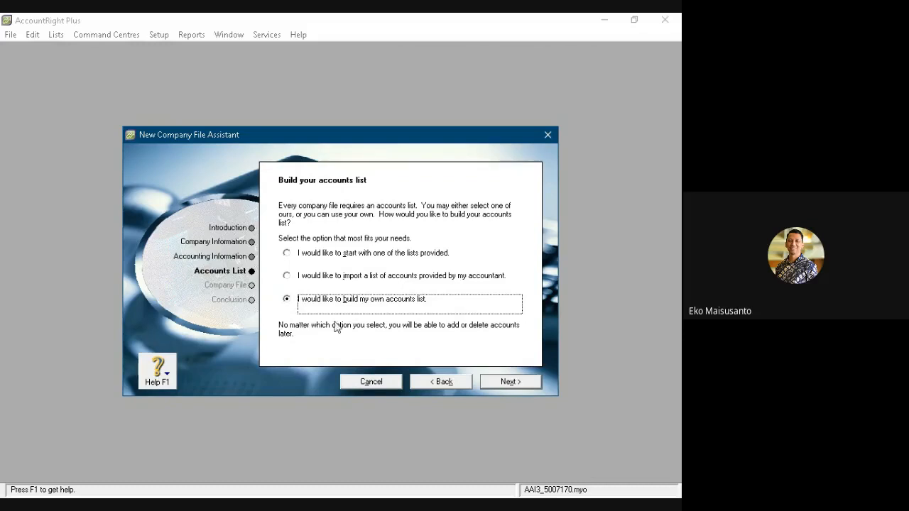
pyautogui.click(516, 385)
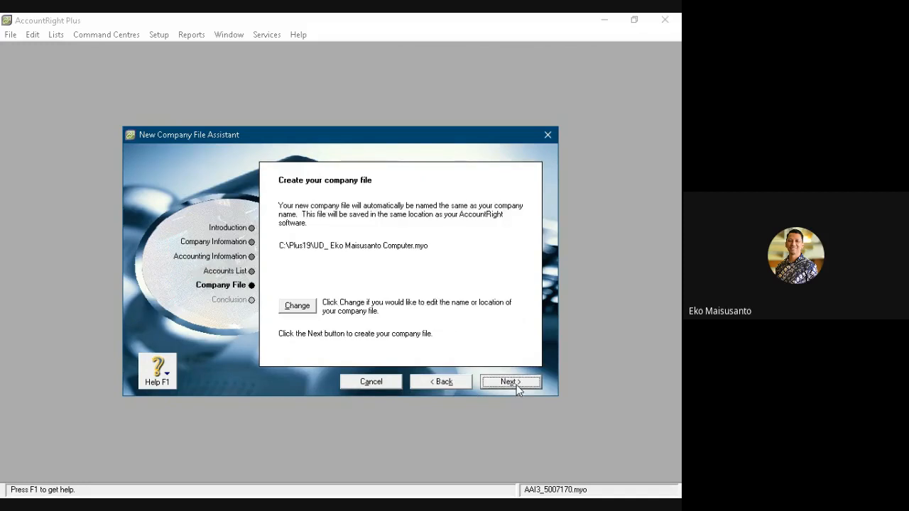
# - Change the company file's save location to the folder Stiki\Genap 2020-2021\MYOB3 on the USB drive (E:)
pyautogui.click(301, 310)
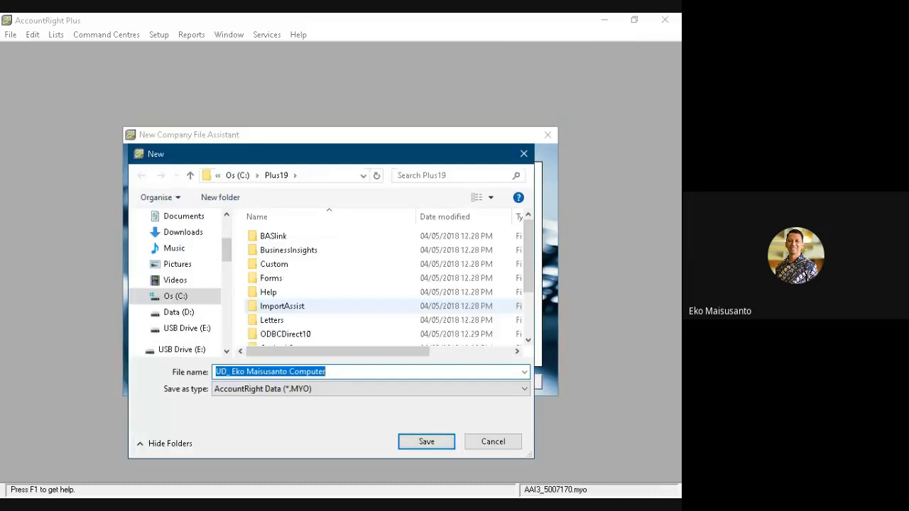
pyautogui.click(186, 328)
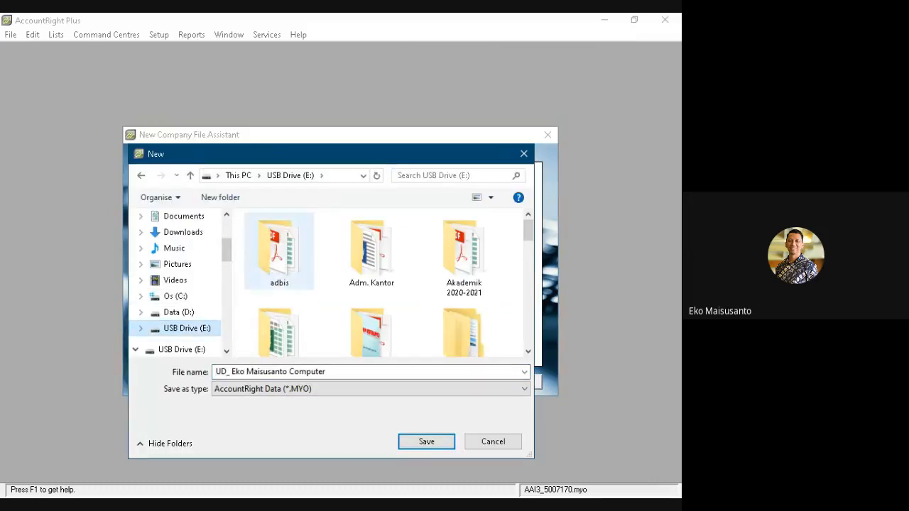
pyautogui.click(279, 256)
pyautogui.scroll(-5, 279, 256)
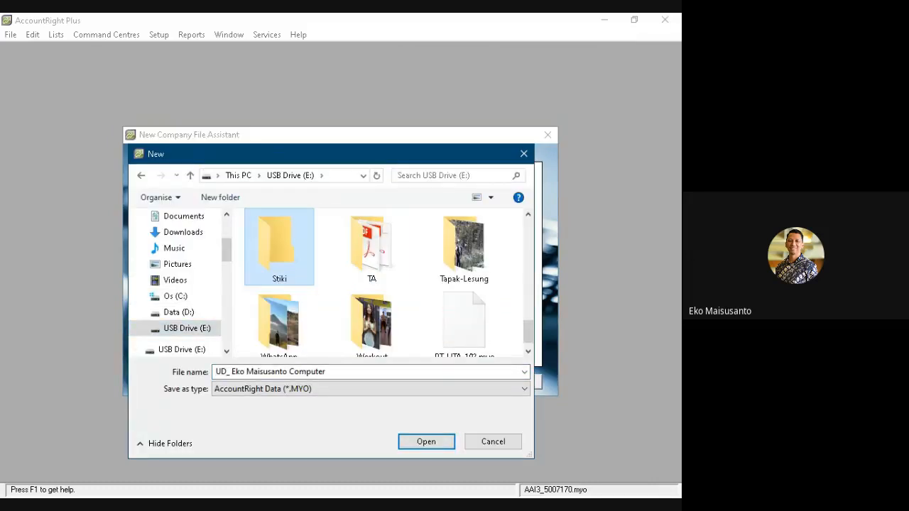
pyautogui.doubleClick(278, 249)
pyautogui.click(298, 334)
pyautogui.doubleClick(298, 335)
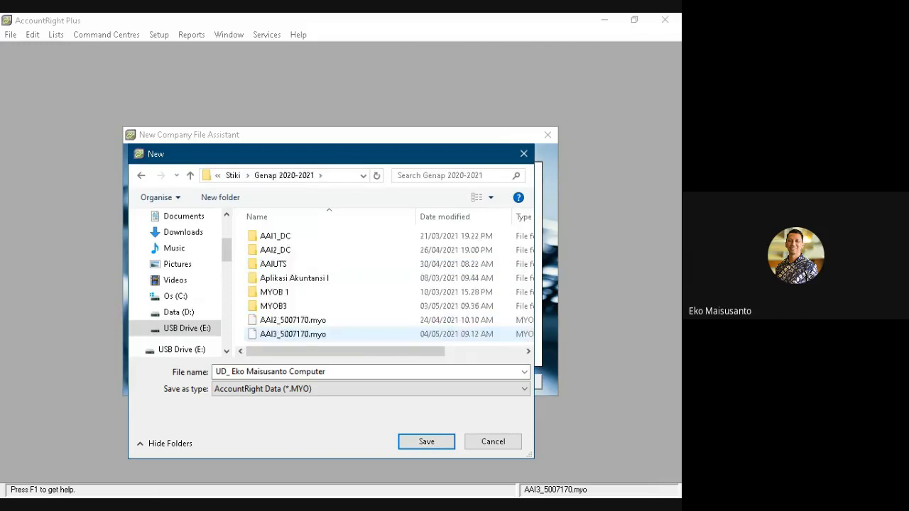
pyautogui.press('Return')
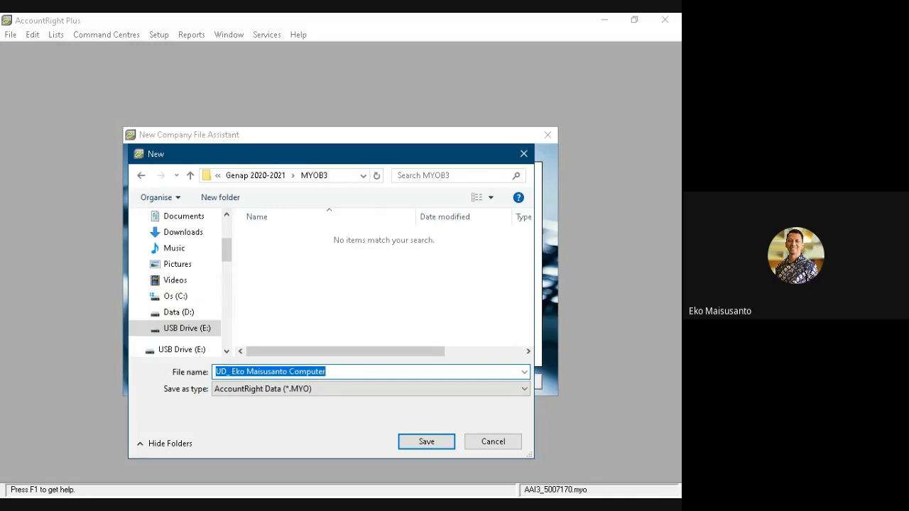
# - Name the company file AAI3_5007170 and save the name and location
pyautogui.write('AAI')
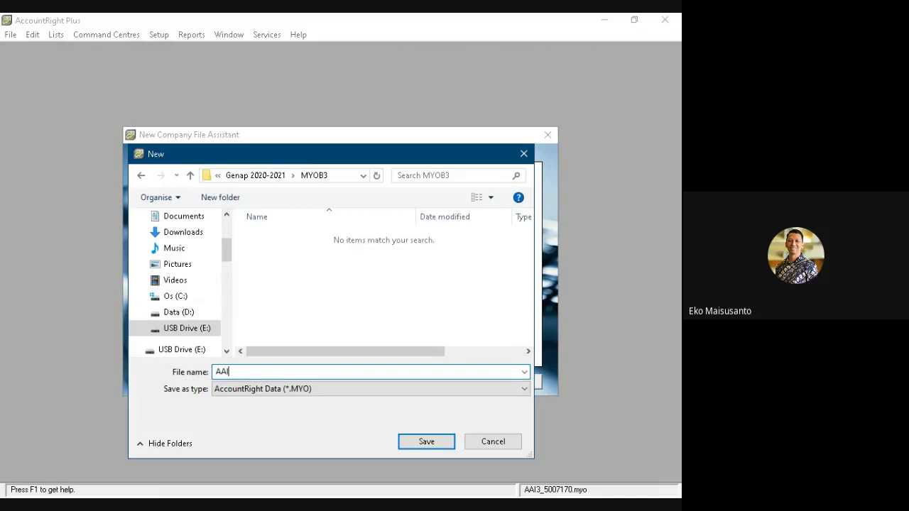
pyautogui.write('3_5007170')
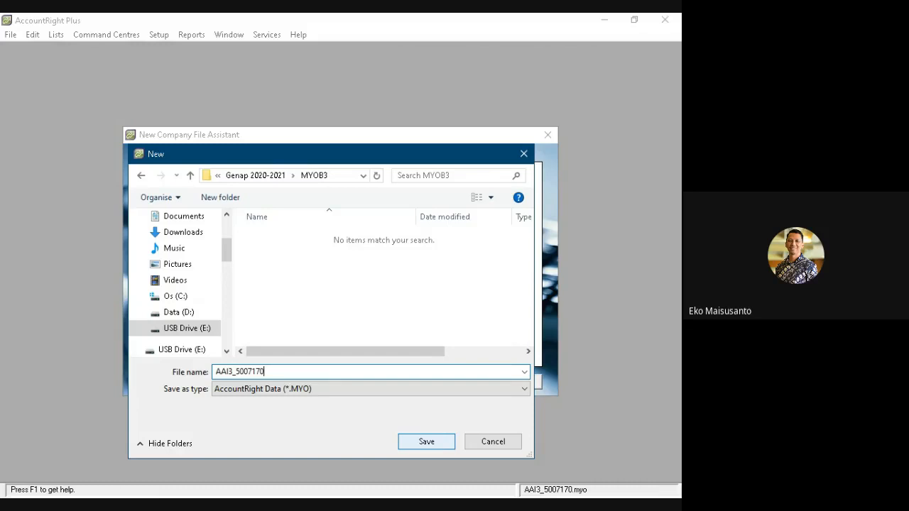
pyautogui.click(431, 443)
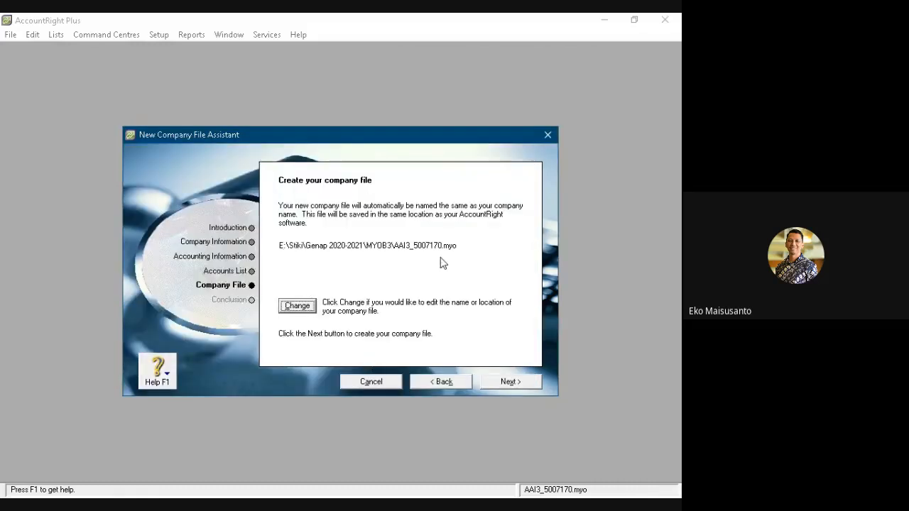
# - Create the company file and open its Command Centre in a maximised window
pyautogui.click(511, 383)
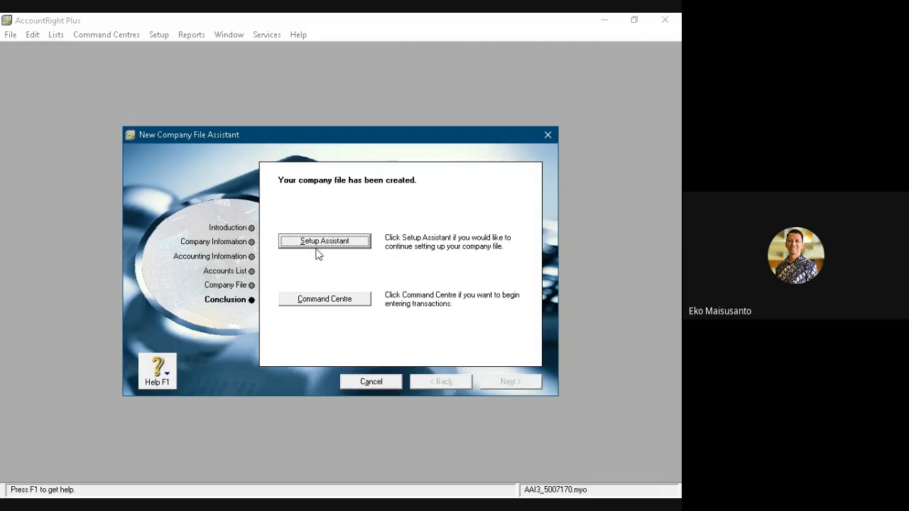
pyautogui.click(326, 299)
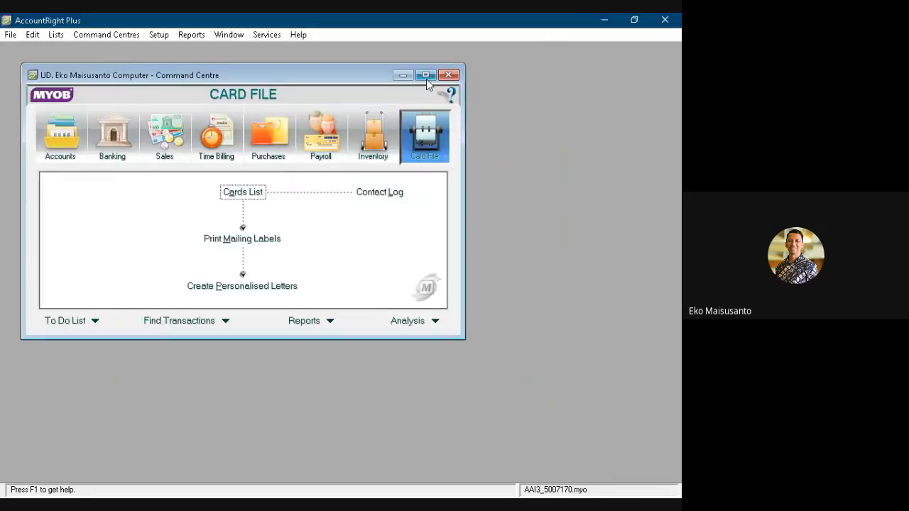
pyautogui.click(426, 77)
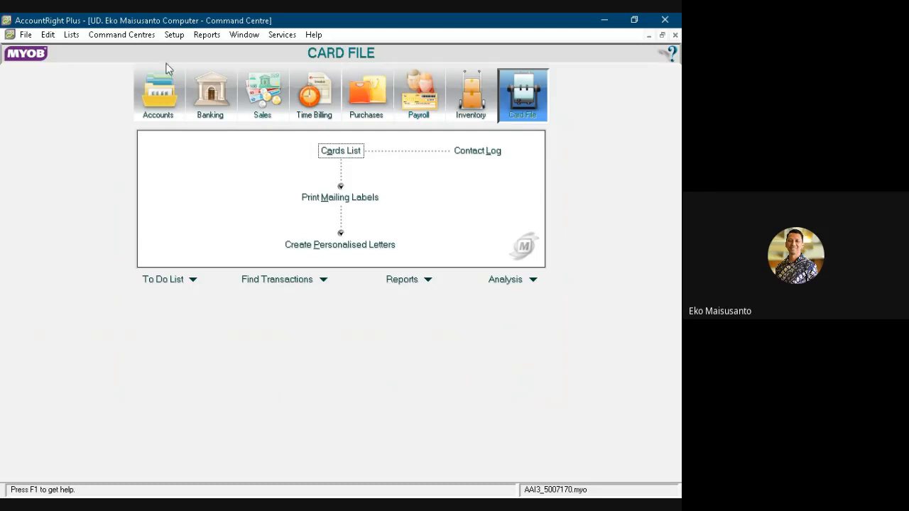
# - Open the tax code list and delete the codes ABN, CAP, FRE and GNR
pyautogui.click(71, 35)
pyautogui.click(96, 144)
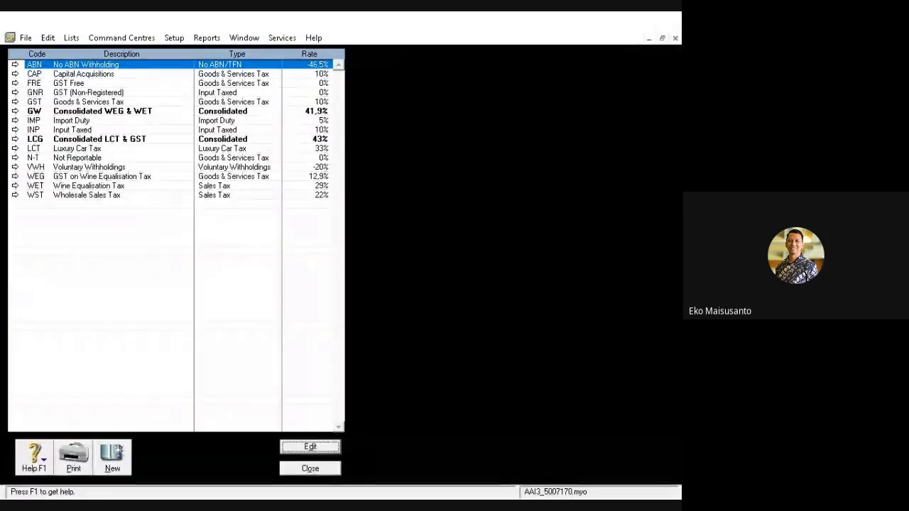
pyautogui.click(80, 73)
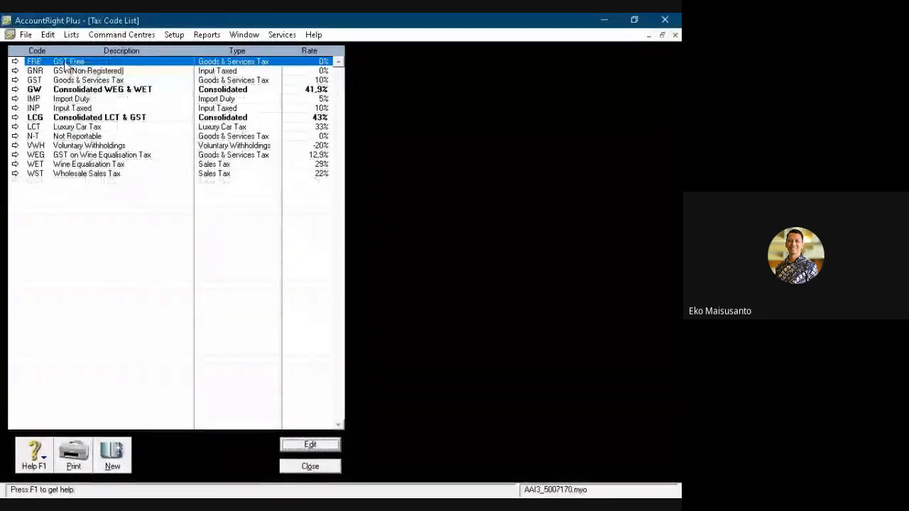
pyautogui.rightClick(64, 61)
pyautogui.click(78, 74)
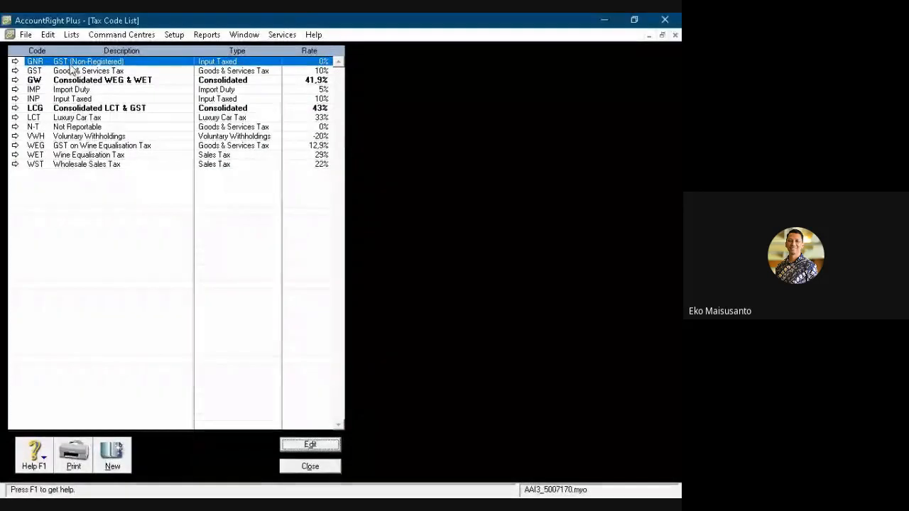
pyautogui.rightClick(66, 62)
pyautogui.click(80, 74)
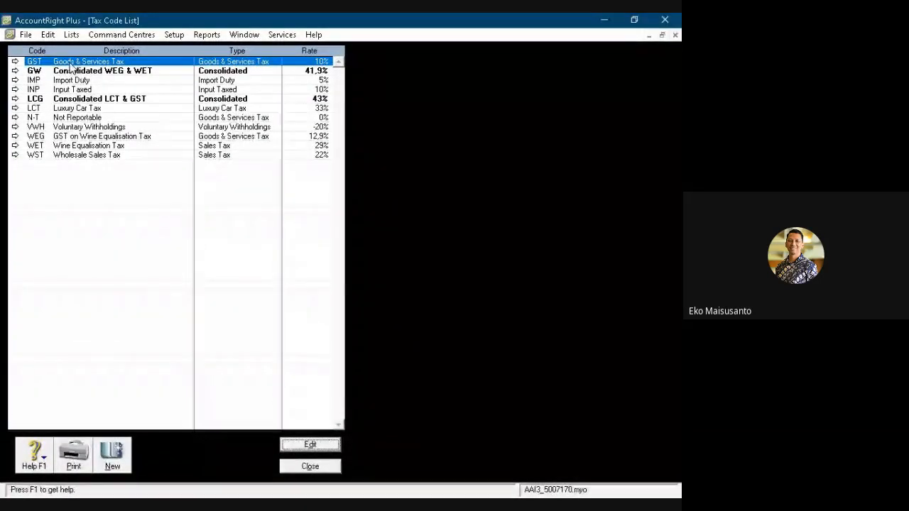
# - Delete the tax codes GW, IMP and INP from the tax code list
pyautogui.rightClick(73, 71)
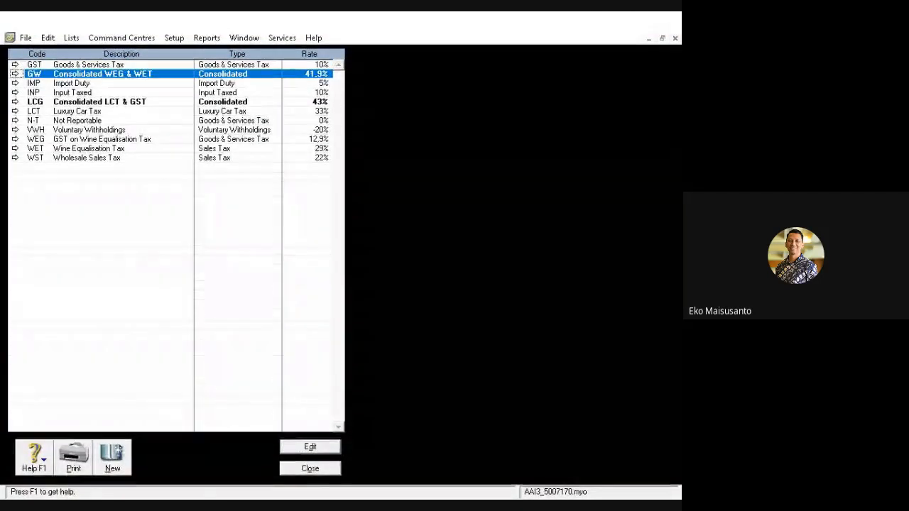
pyautogui.click(74, 82)
pyautogui.rightClick(68, 73)
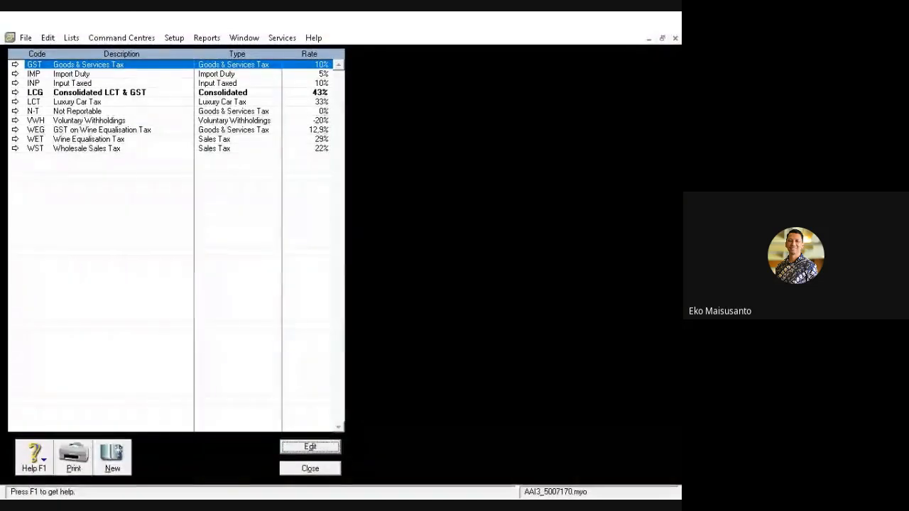
pyautogui.click(63, 74)
pyautogui.rightClick(62, 73)
pyautogui.click(76, 84)
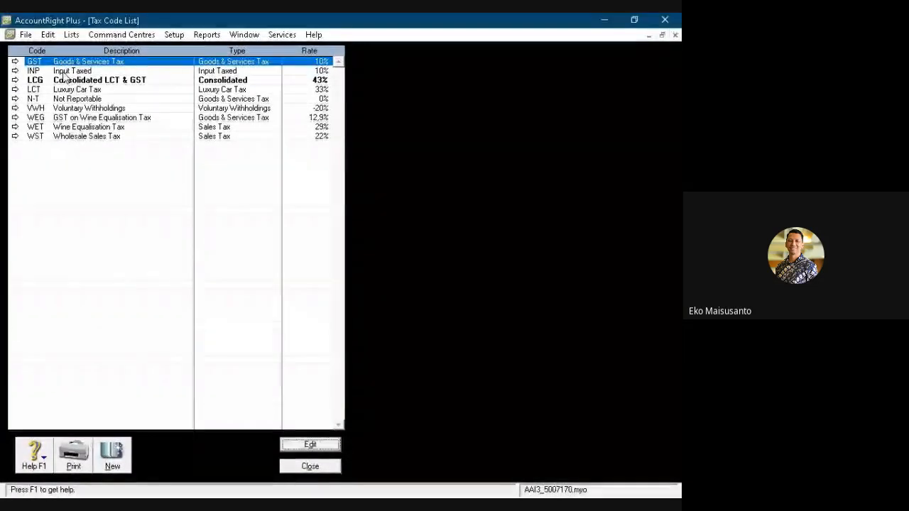
pyautogui.click(68, 72)
pyautogui.rightClick(68, 72)
pyautogui.click(74, 81)
# - Delete the tax codes LCG, LCT and VWH from the tax code list
pyautogui.rightClick(67, 72)
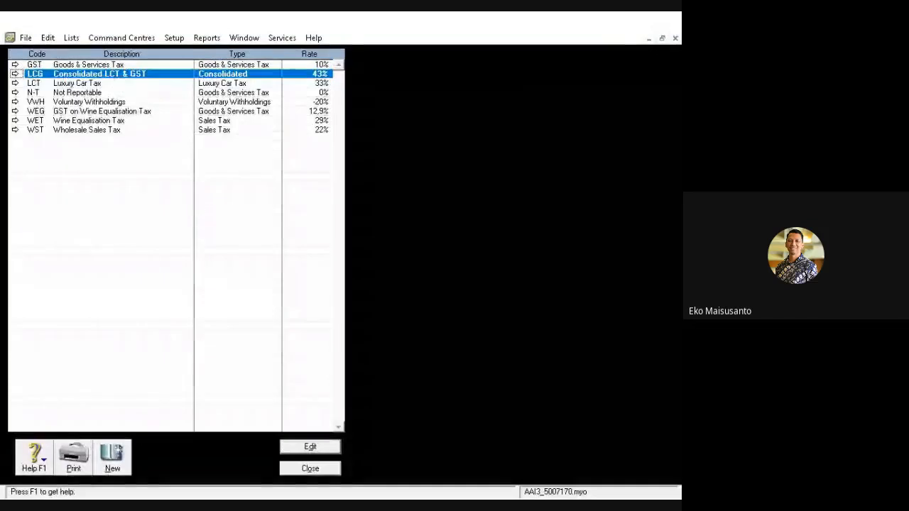
pyautogui.click(75, 81)
pyautogui.rightClick(71, 74)
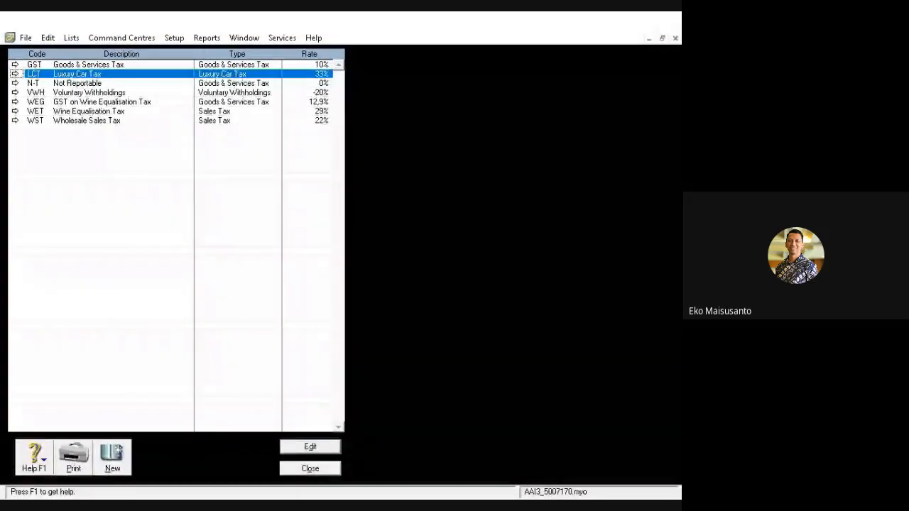
pyautogui.click(79, 83)
pyautogui.click(76, 80)
pyautogui.rightClick(77, 80)
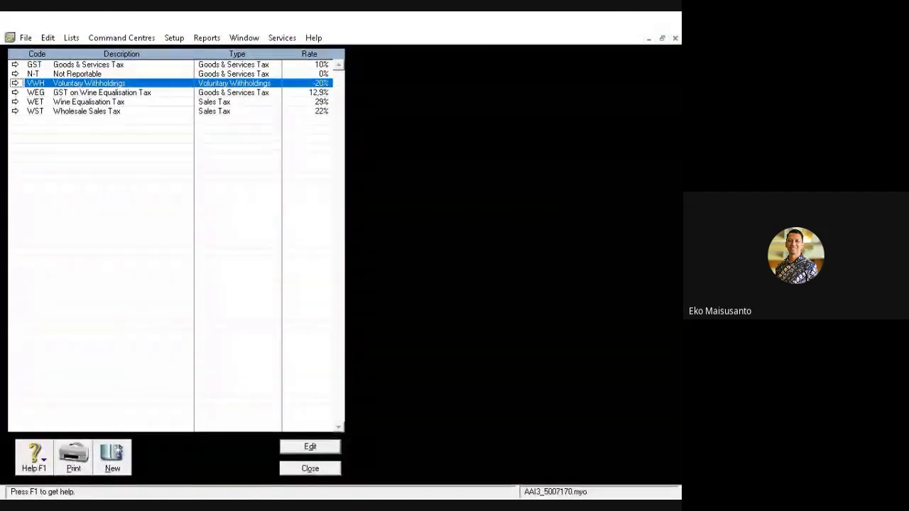
pyautogui.click(83, 90)
# - Delete the tax codes WEG, WET and WST, and close the tax code list
pyautogui.rightClick(81, 80)
pyautogui.click(88, 90)
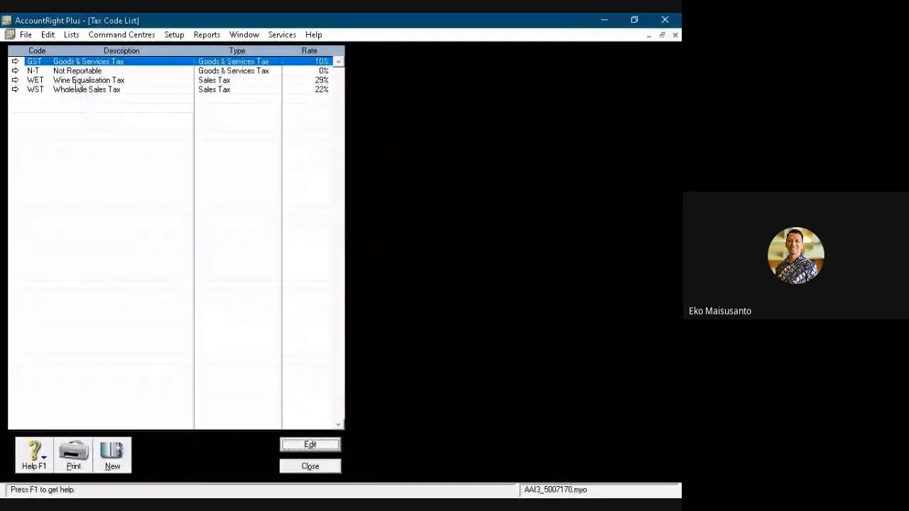
pyautogui.click(76, 80)
pyautogui.rightClick(77, 80)
pyautogui.click(84, 89)
pyautogui.rightClick(79, 82)
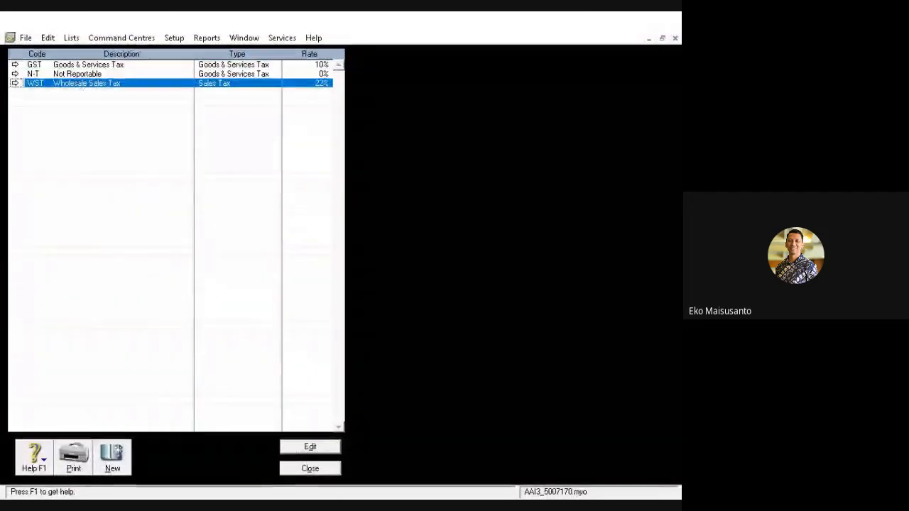
pyautogui.click(85, 90)
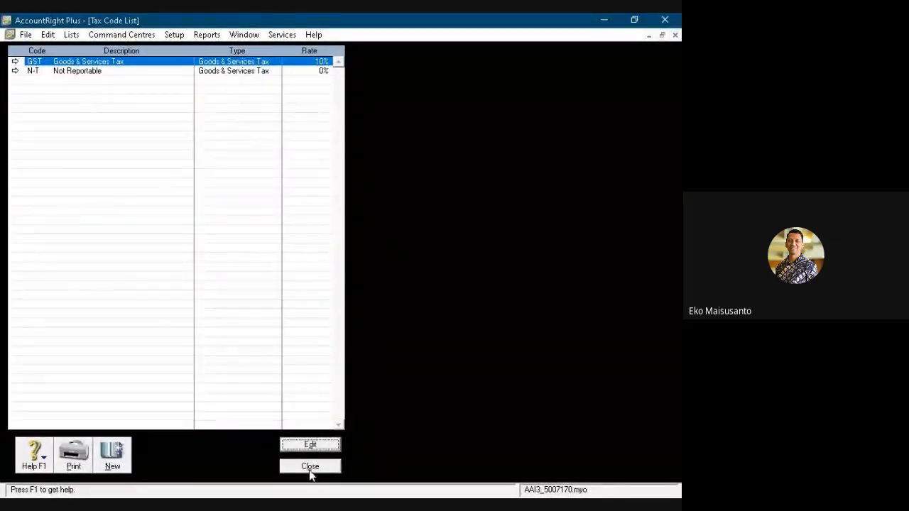
pyautogui.click(310, 469)
# - Open the asset accounts in the accounts list and rename the header account 1-0000 as Aktiva
pyautogui.click(166, 119)
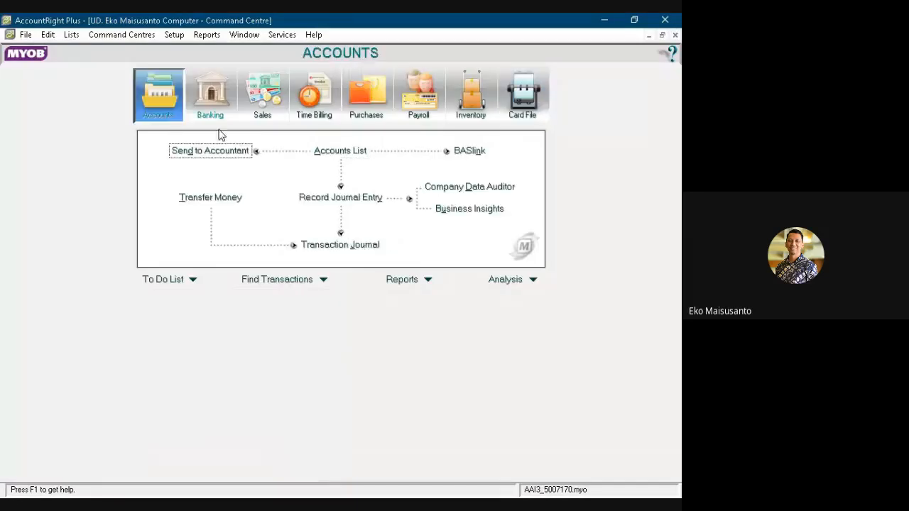
pyautogui.click(323, 155)
pyautogui.click(74, 58)
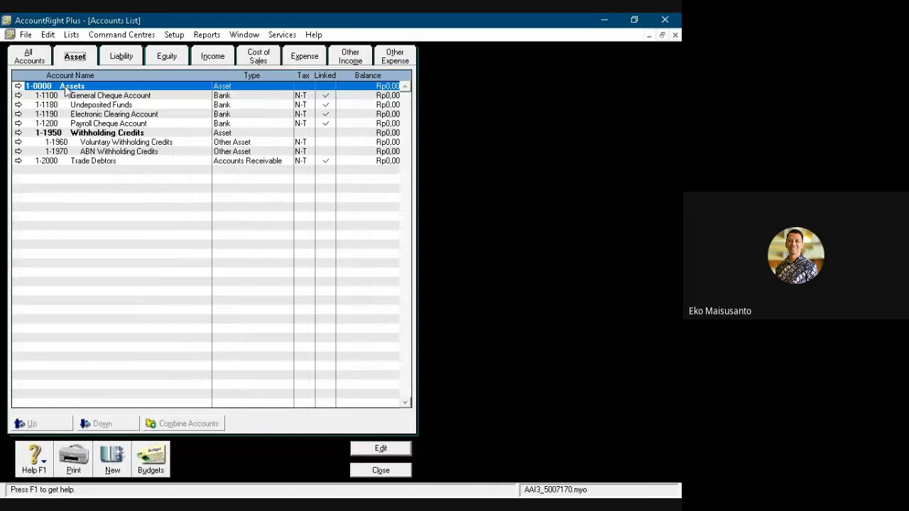
pyautogui.doubleClick(65, 87)
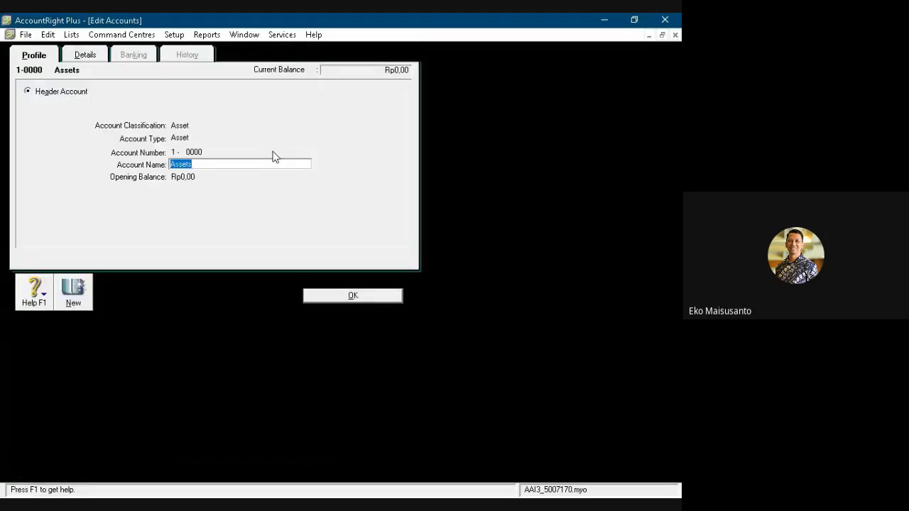
pyautogui.write('Aktiva')
pyautogui.click(343, 301)
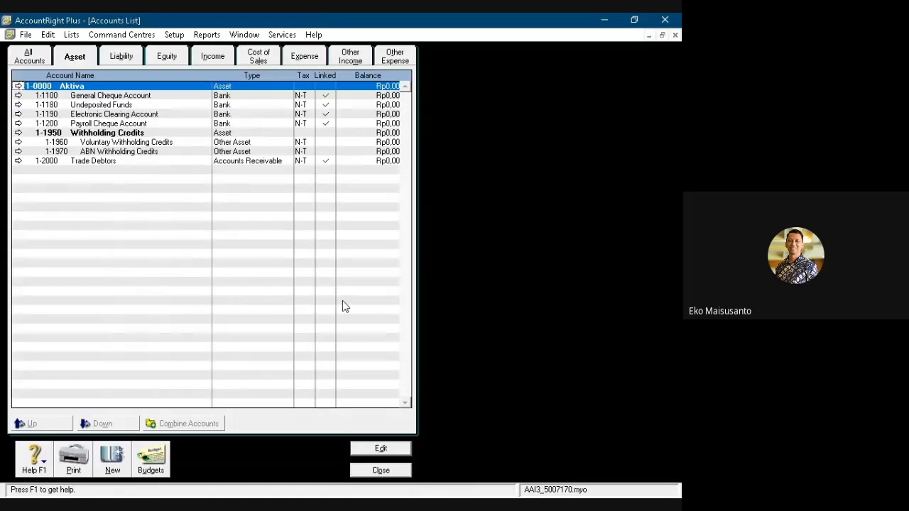
# - Create a new asset account with the number 1-0099 and the name Aktiva Lancar
pyautogui.click(114, 462)
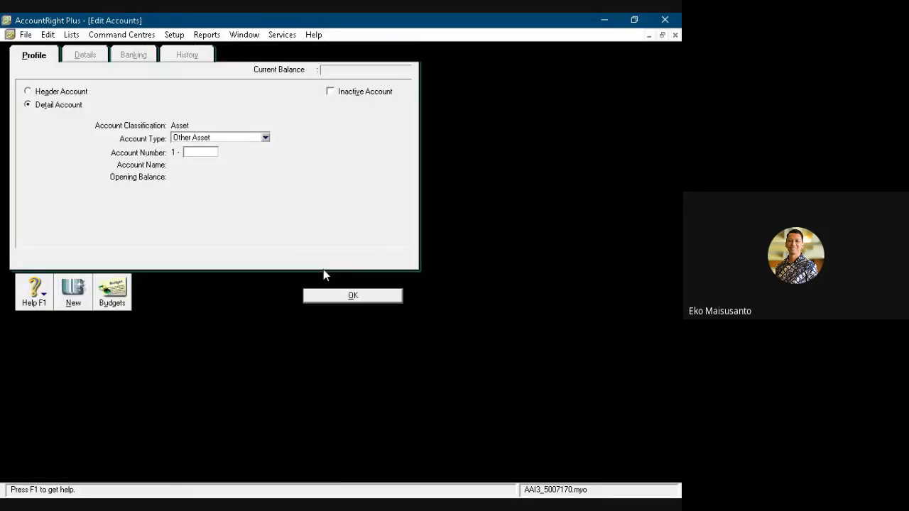
pyautogui.write('0099')
pyautogui.press('Tab')
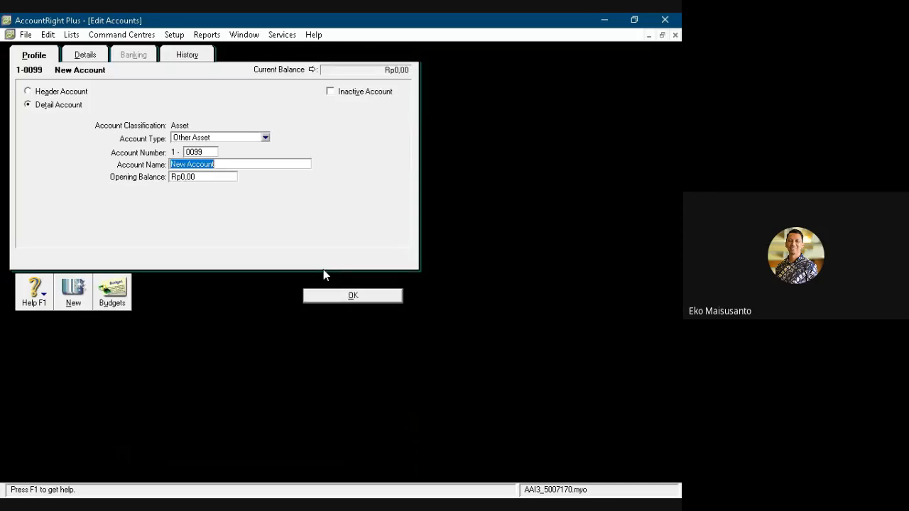
pyautogui.write('Aktiva Lancar')
# - Make Aktiva Lancar a header account that generates a subtotal for its section when reporting, and save it
pyautogui.click(92, 60)
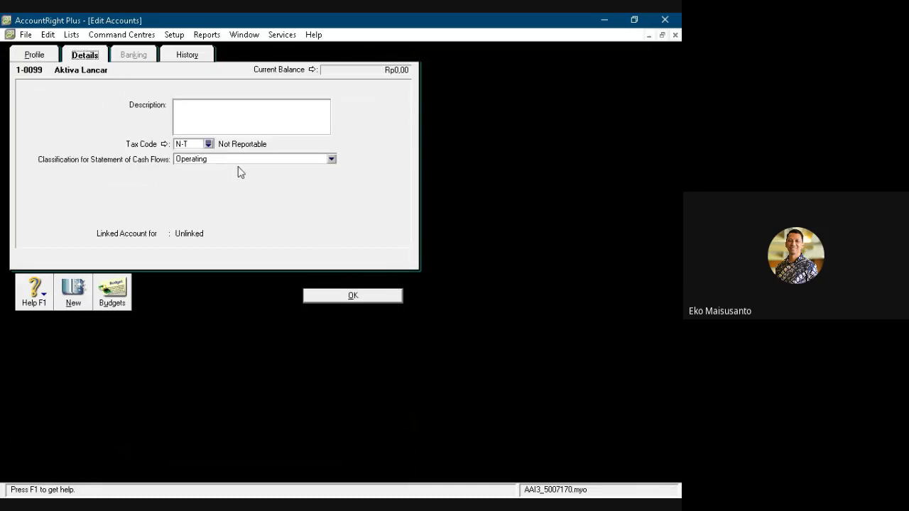
pyautogui.click(35, 55)
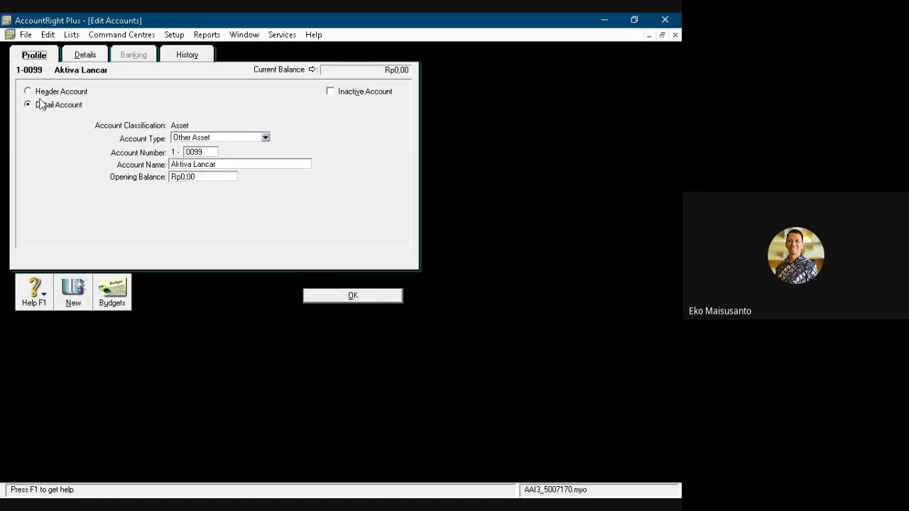
pyautogui.click(27, 92)
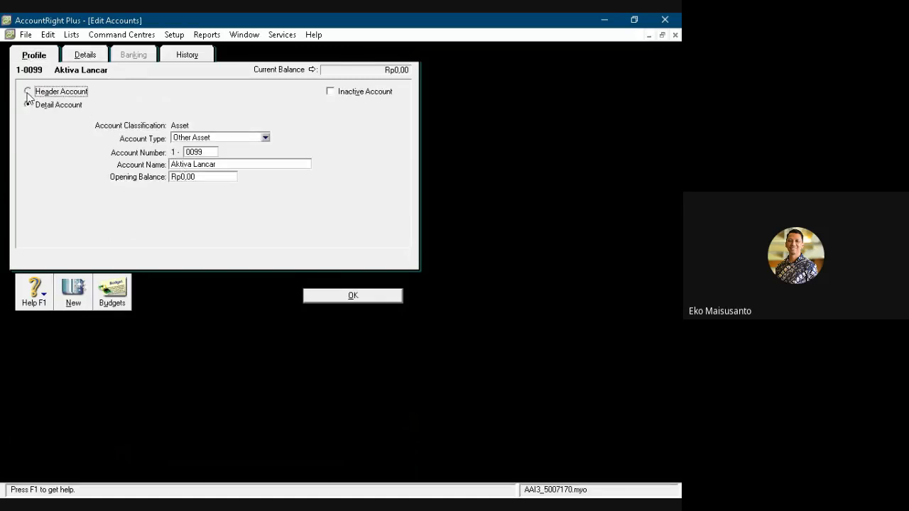
pyautogui.click(85, 55)
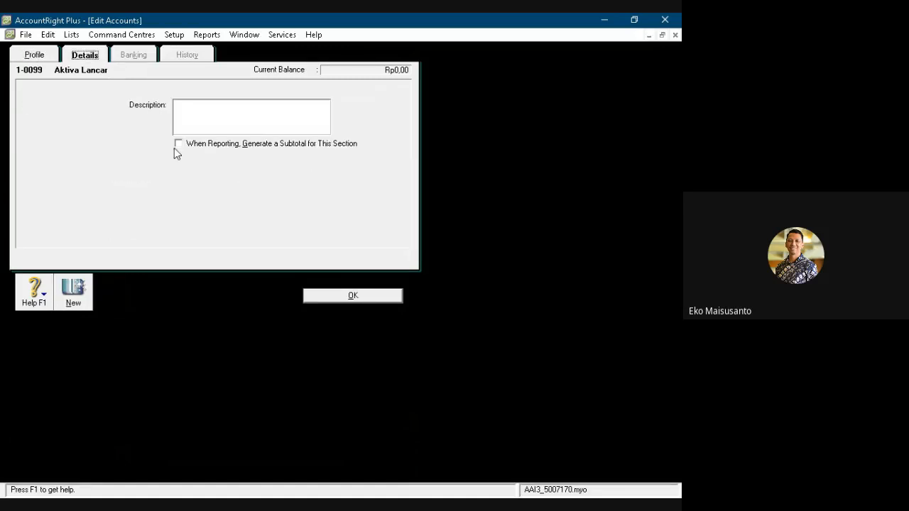
pyautogui.click(178, 144)
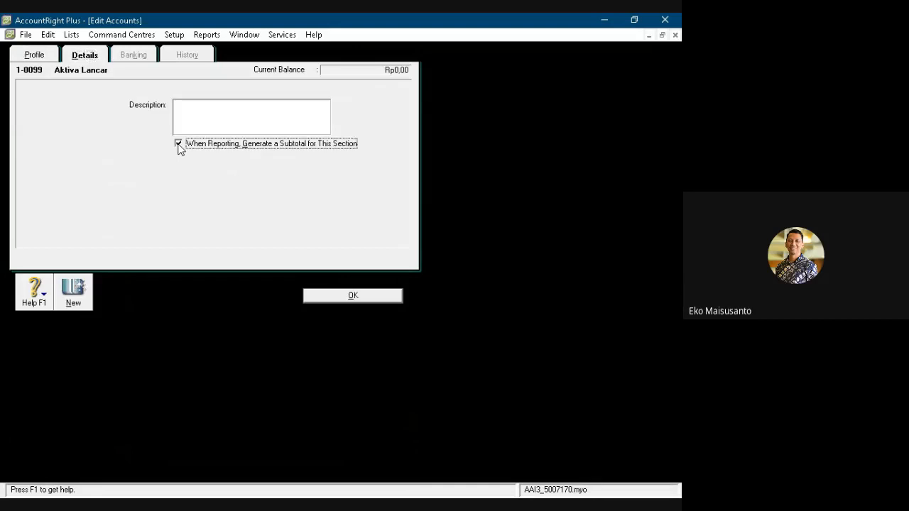
pyautogui.click(350, 300)
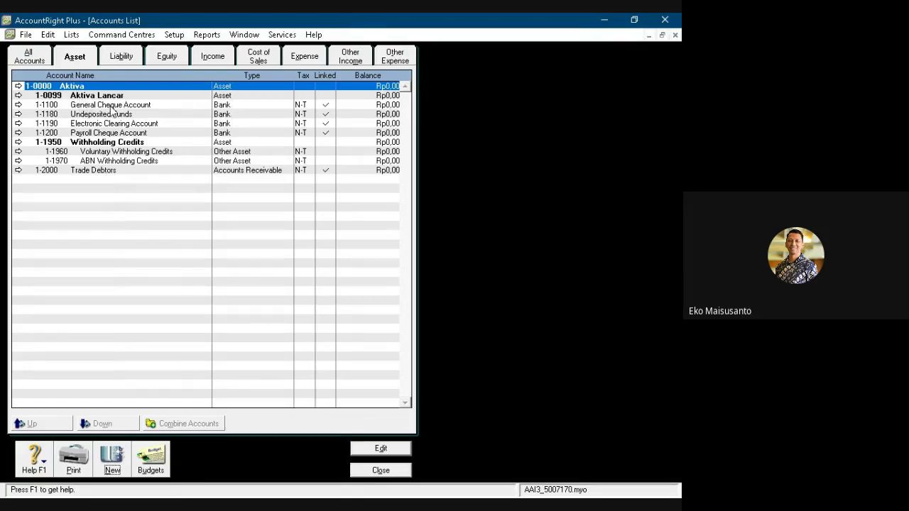
# - Renumber the General Cheque Account to 1-0100 and rename it Kas
pyautogui.doubleClick(110, 105)
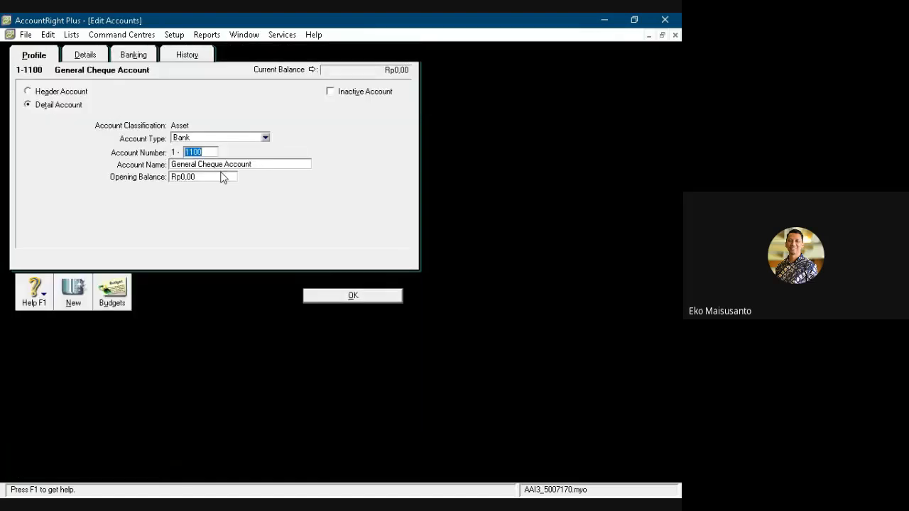
pyautogui.write('0100')
pyautogui.press('Tab')
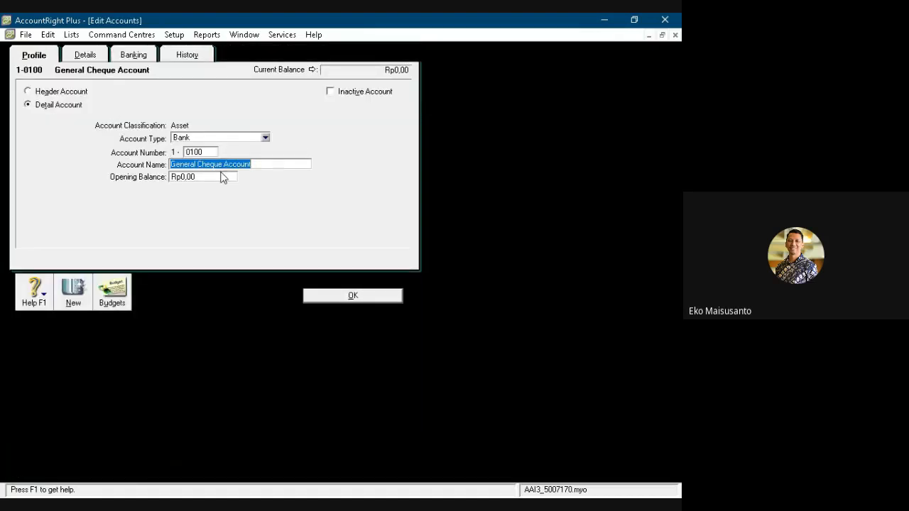
pyautogui.write('Kas')
pyautogui.click(321, 297)
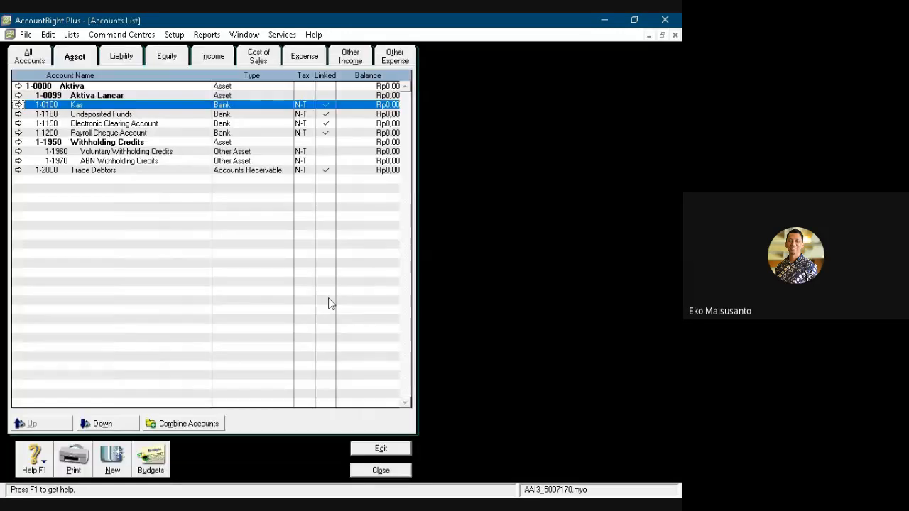
# - Renumber the Undeposited Funds account to 1-0101 and rename it Bank BNI
pyautogui.doubleClick(98, 115)
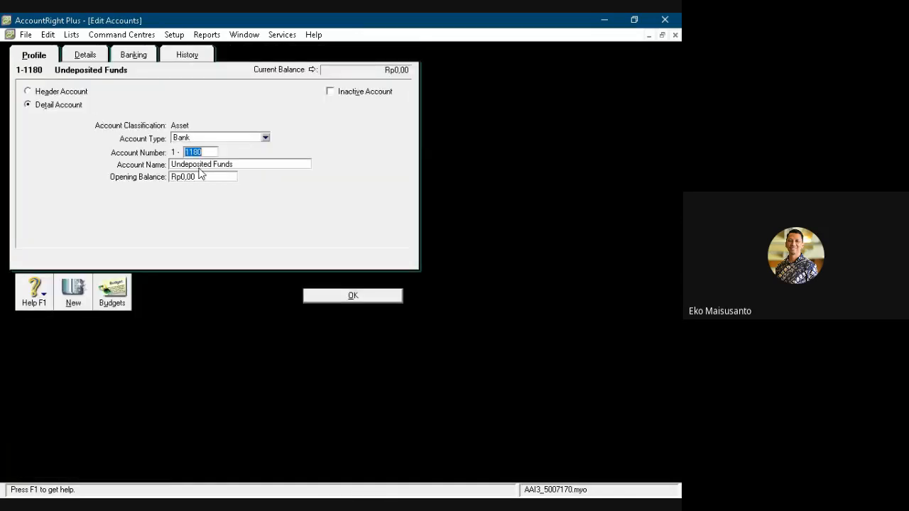
pyautogui.write('0101')
pyautogui.press('Tab')
pyautogui.write('Ba')
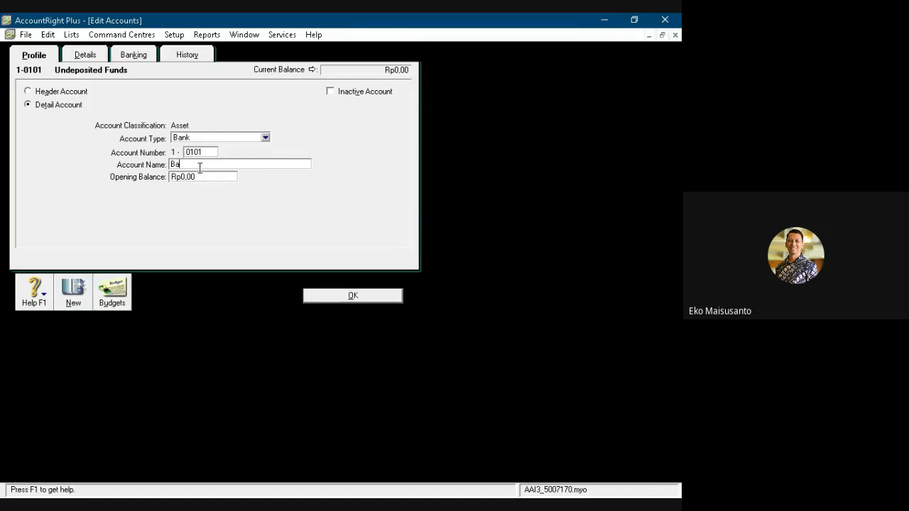
pyautogui.write('nk BNI')
pyautogui.click(347, 298)
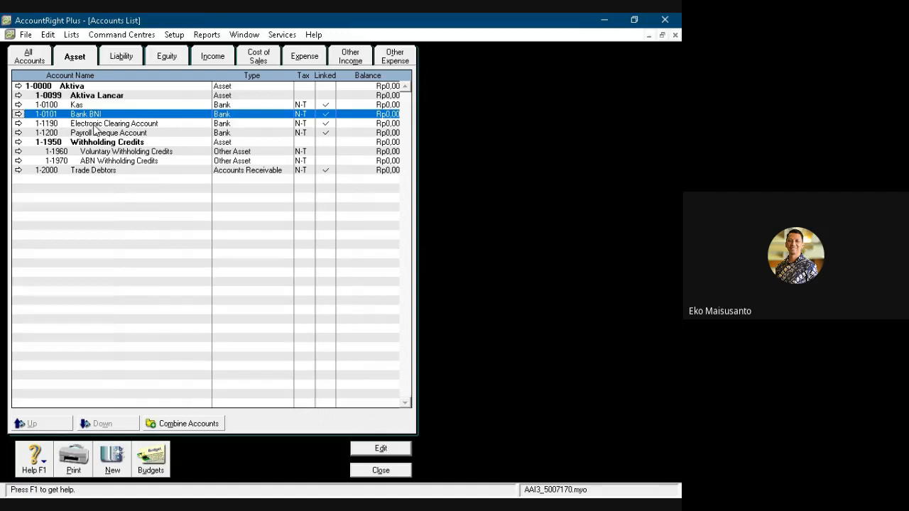
# - Renumber the Electronic Clearing Account to 1-0102 and rename it "Bank" followed by the business owner's first name
pyautogui.doubleClick(93, 126)
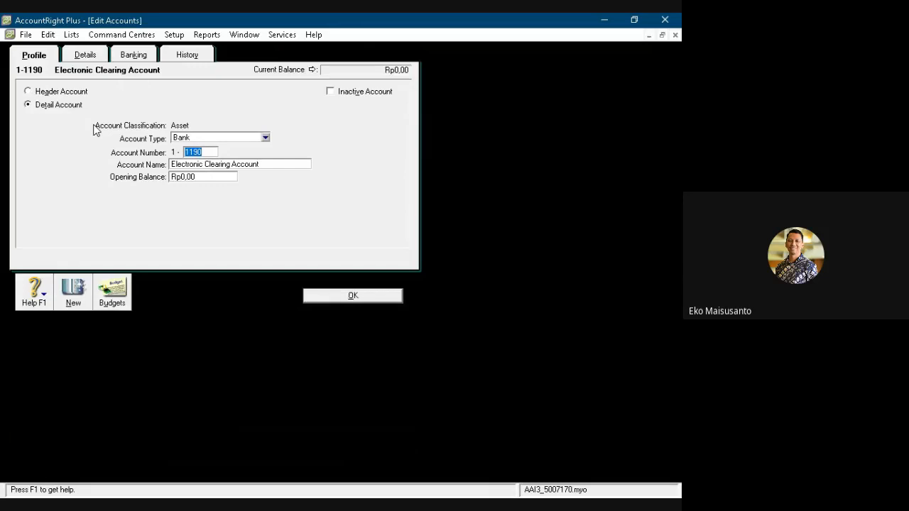
pyautogui.write('0102')
pyautogui.press('Tab')
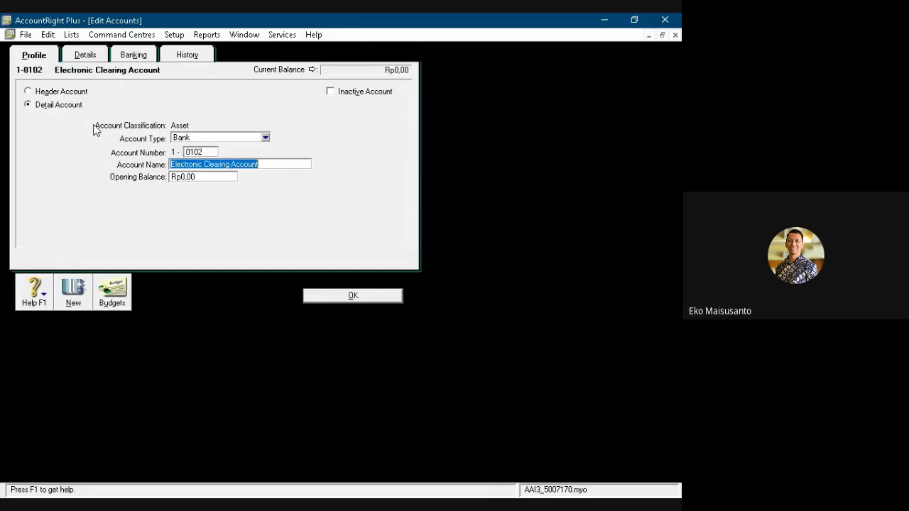
pyautogui.write('Bank')
pyautogui.press('BackSpace')
pyautogui.press('BackSpace')
pyautogui.press('BackSpace')
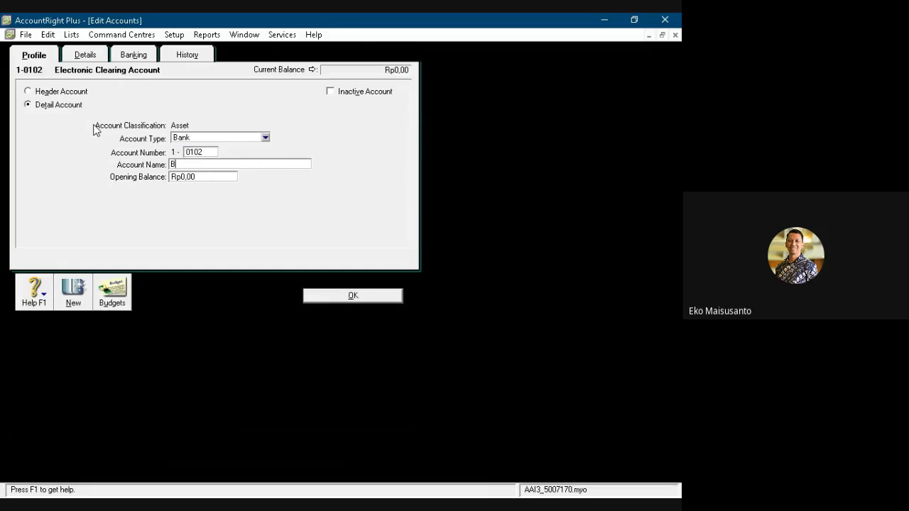
pyautogui.write('ank Eko')
pyautogui.click(340, 297)
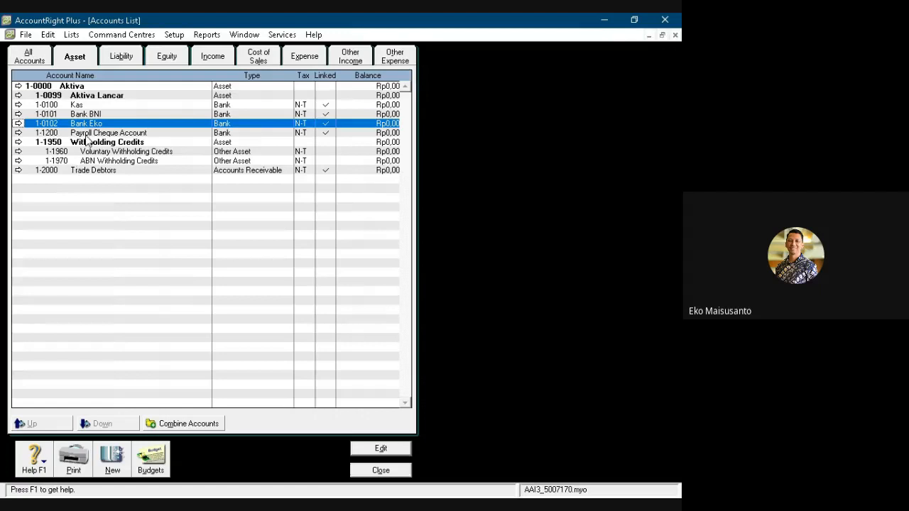
# - Link payroll cash payments to account 1-0100 Kas instead of the Payroll Cheque Account, and delete the Payroll Cheque Account
pyautogui.doubleClick(86, 134)
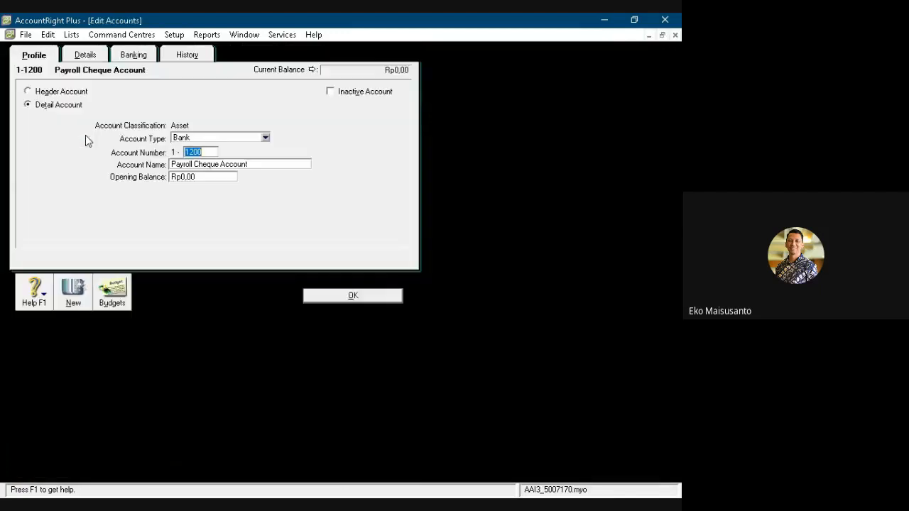
pyautogui.click(83, 57)
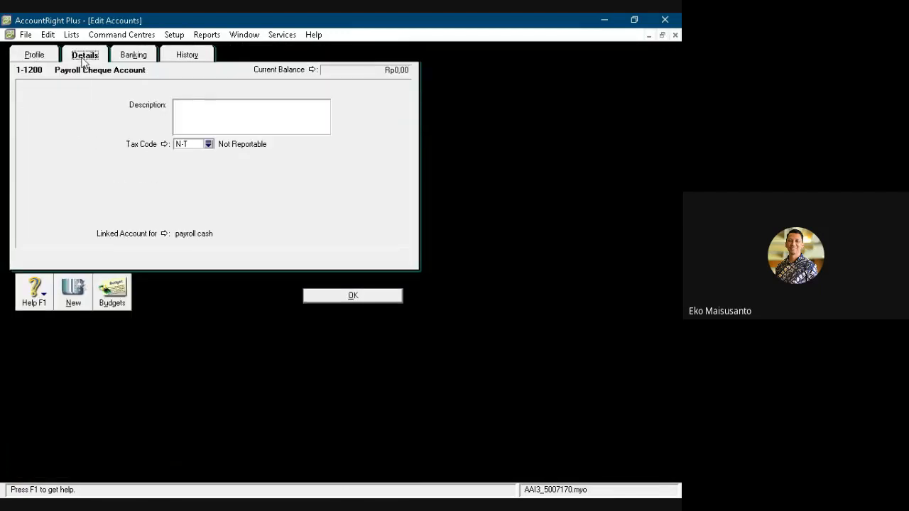
pyautogui.click(164, 235)
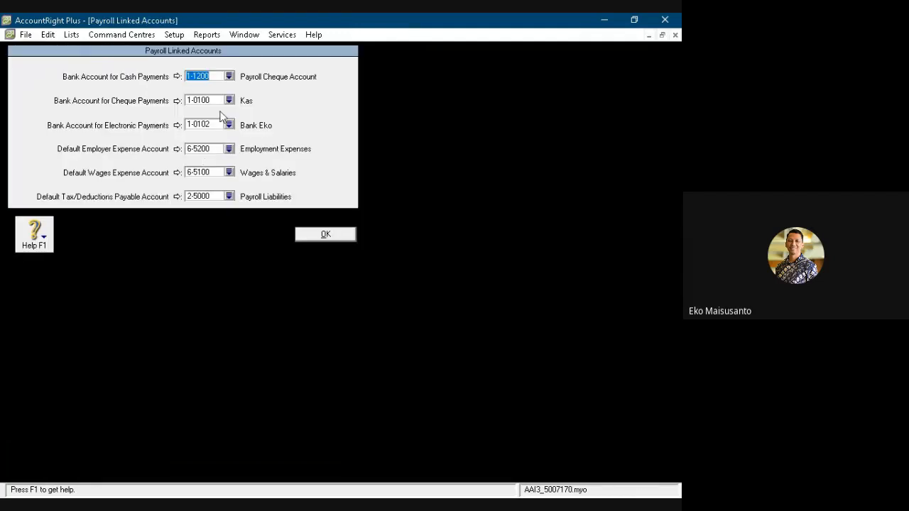
pyautogui.click(229, 76)
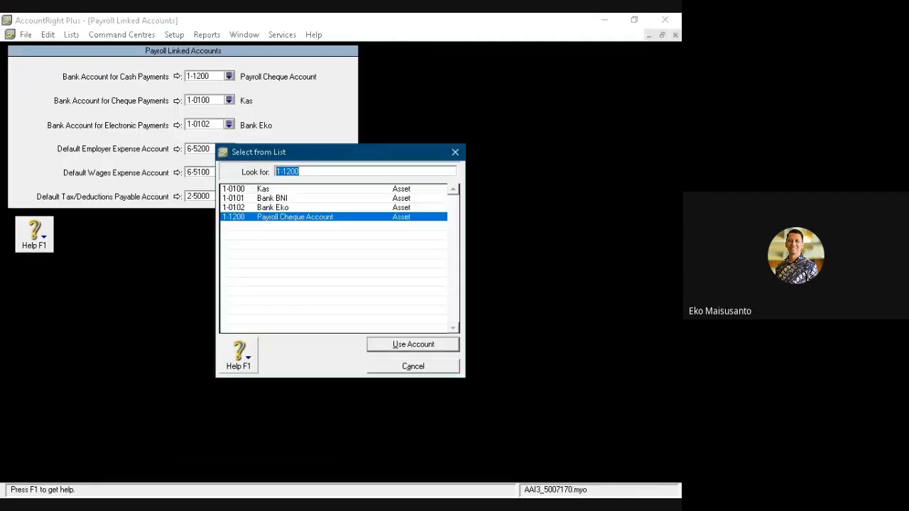
pyautogui.click(264, 189)
pyautogui.click(385, 339)
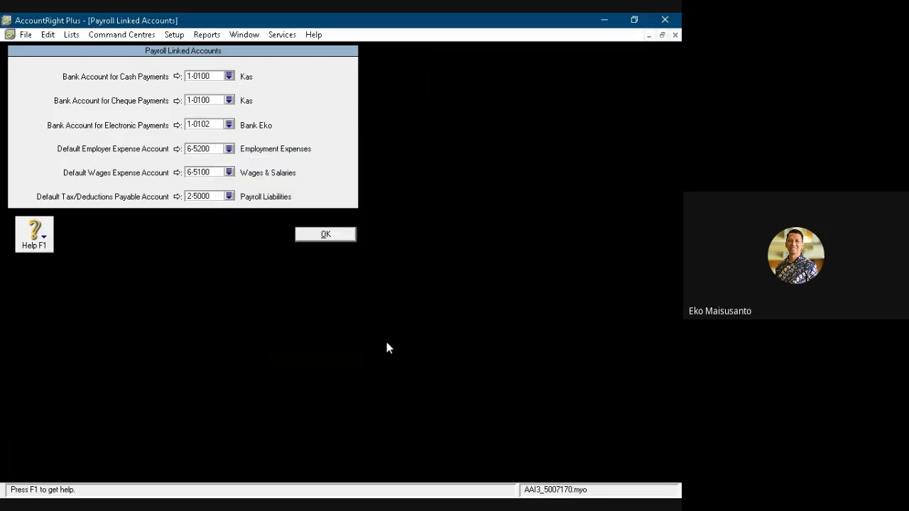
pyautogui.click(329, 235)
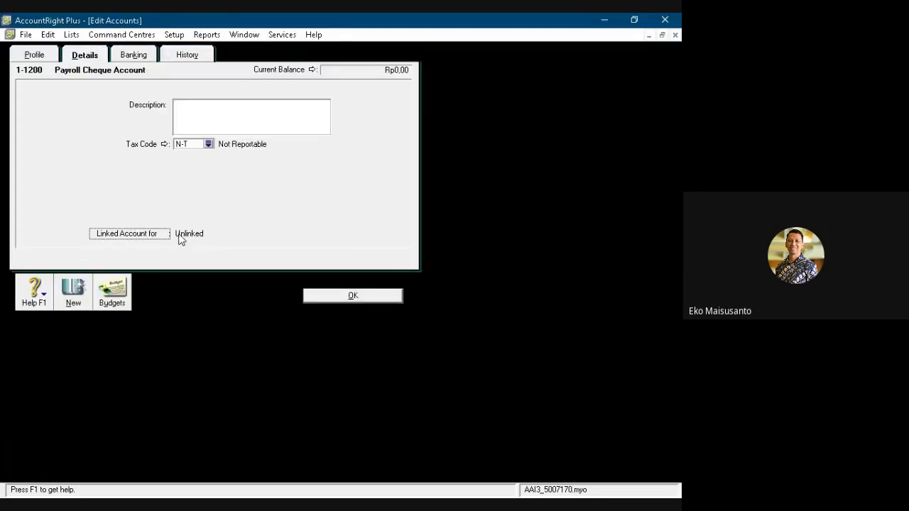
pyautogui.click(47, 35)
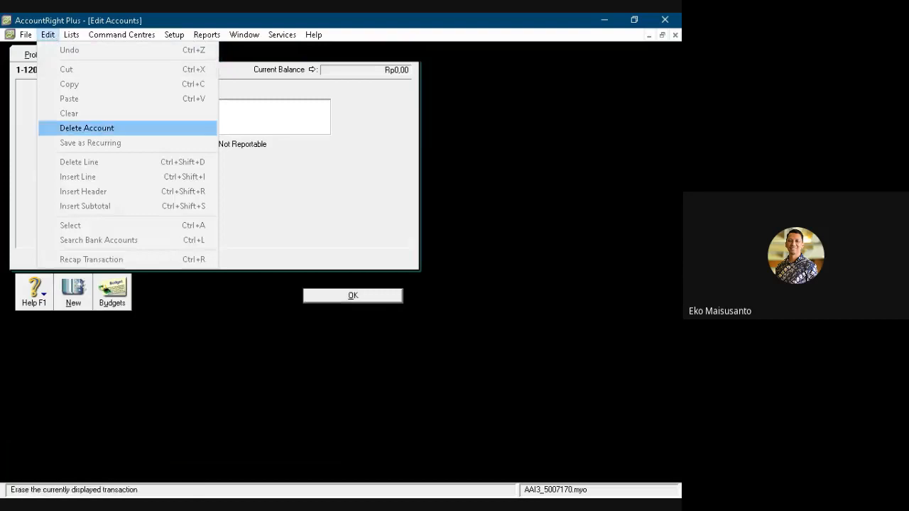
pyautogui.click(80, 128)
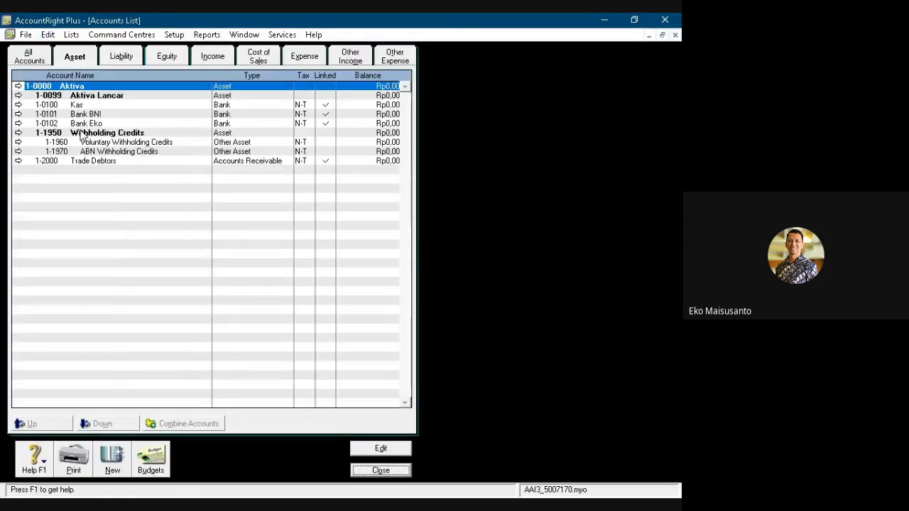
# - Move Kas, Bank BNI and the 1-0102 bank account down one level so they sit under the Aktiva Lancar header
pyautogui.click(49, 105)
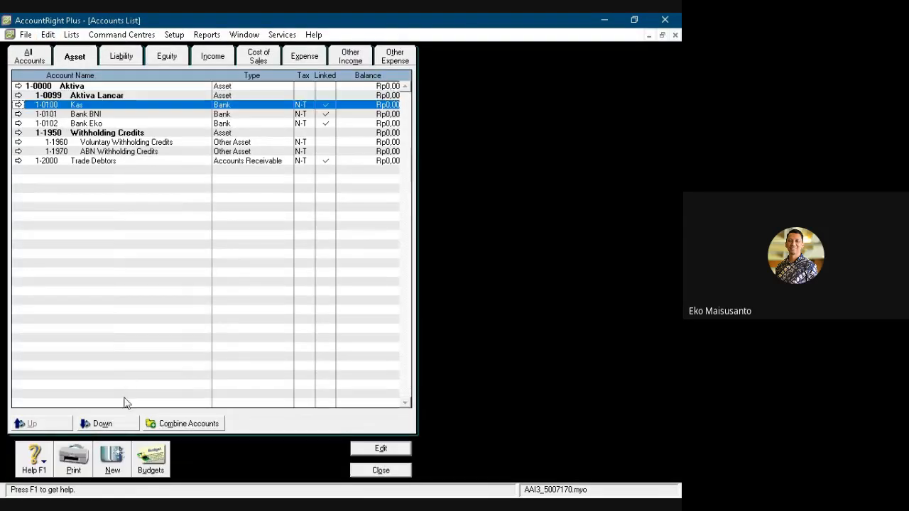
pyautogui.click(114, 423)
pyautogui.click(78, 114)
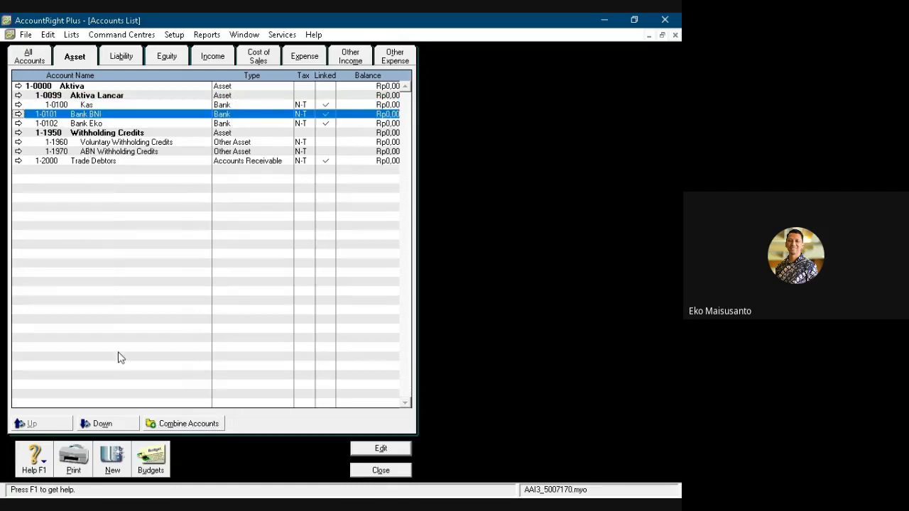
pyautogui.click(117, 423)
pyautogui.click(88, 123)
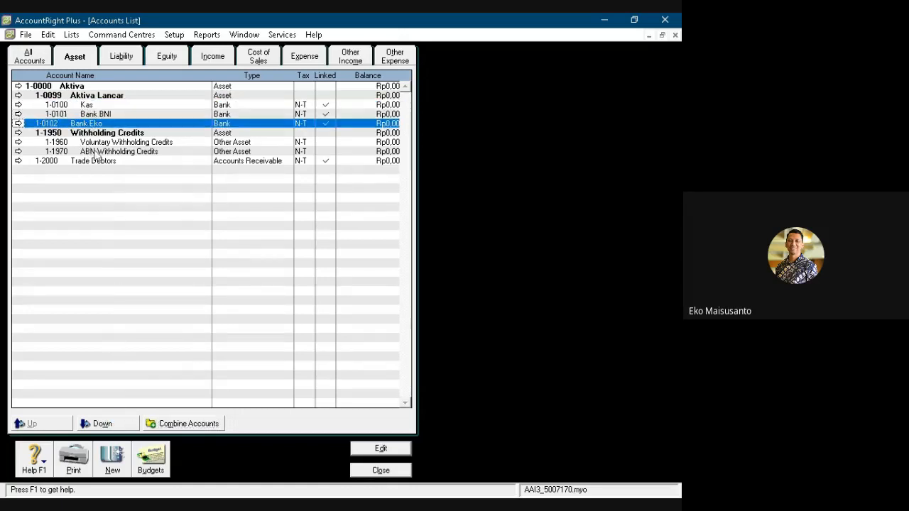
pyautogui.click(118, 424)
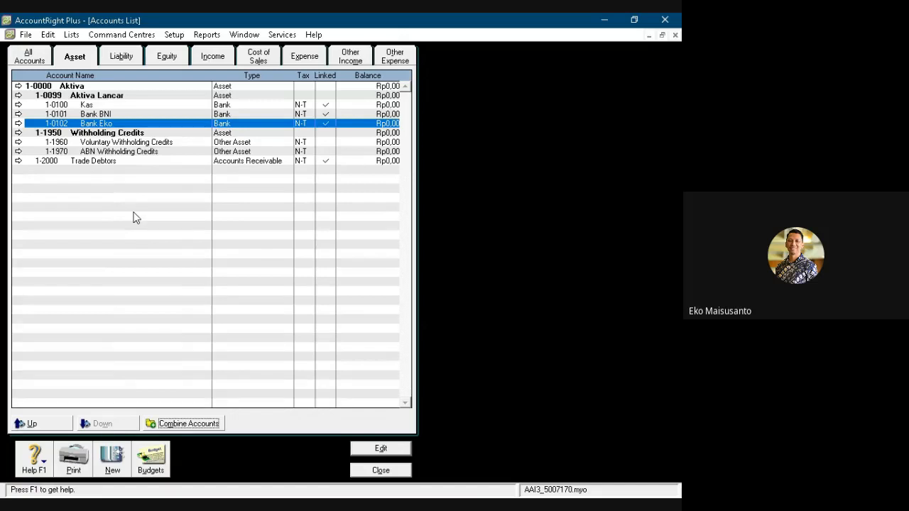
# - Renumber Trade Debtors to 1-0103, rename it Piutang Dagang, and indent it under Aktiva Lancar
pyautogui.doubleClick(91, 163)
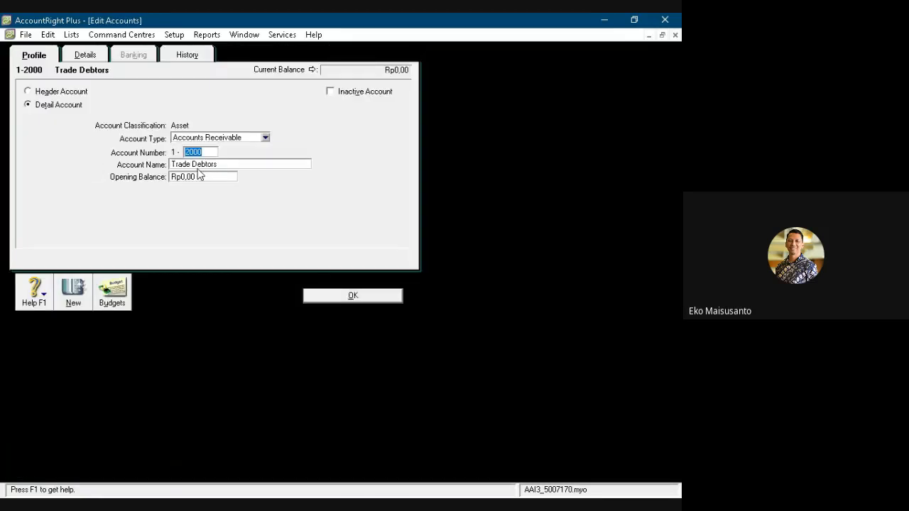
pyautogui.write('0103')
pyautogui.press('Tab')
pyautogui.write('Piut')
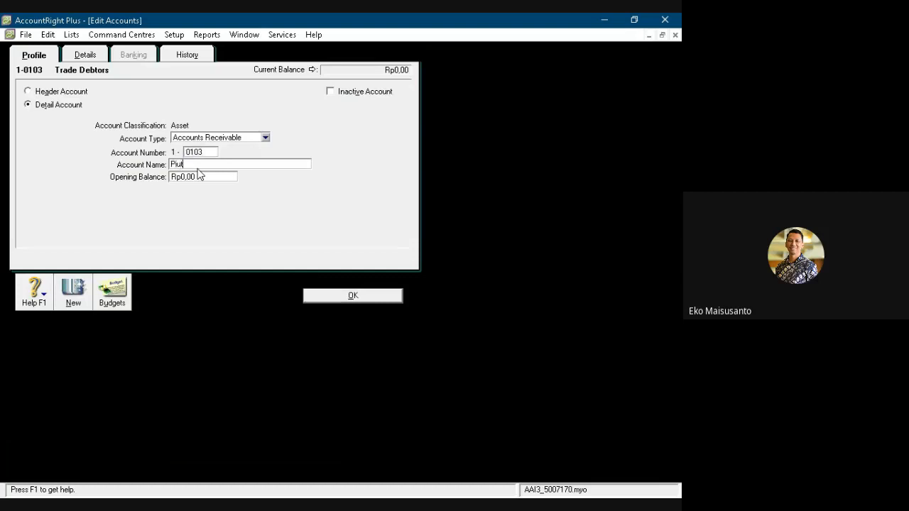
pyautogui.write('ang Dagang')
pyautogui.click(331, 297)
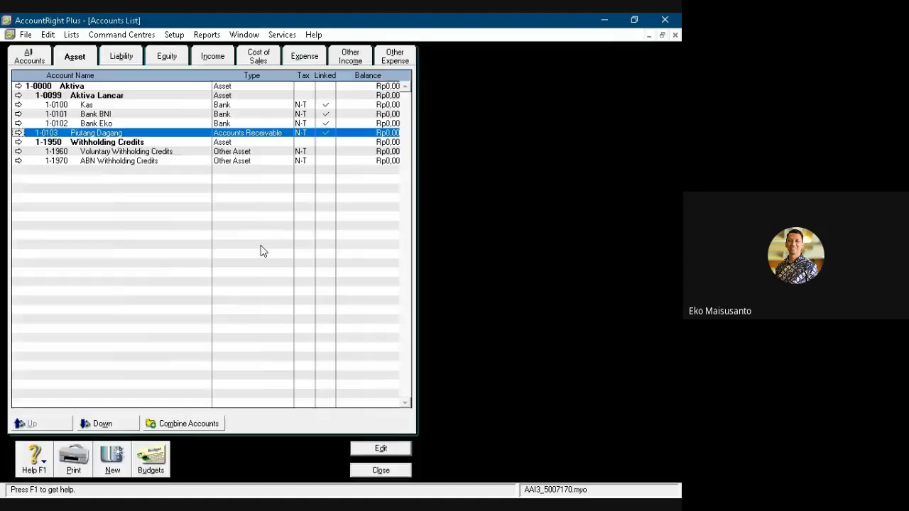
pyautogui.click(111, 423)
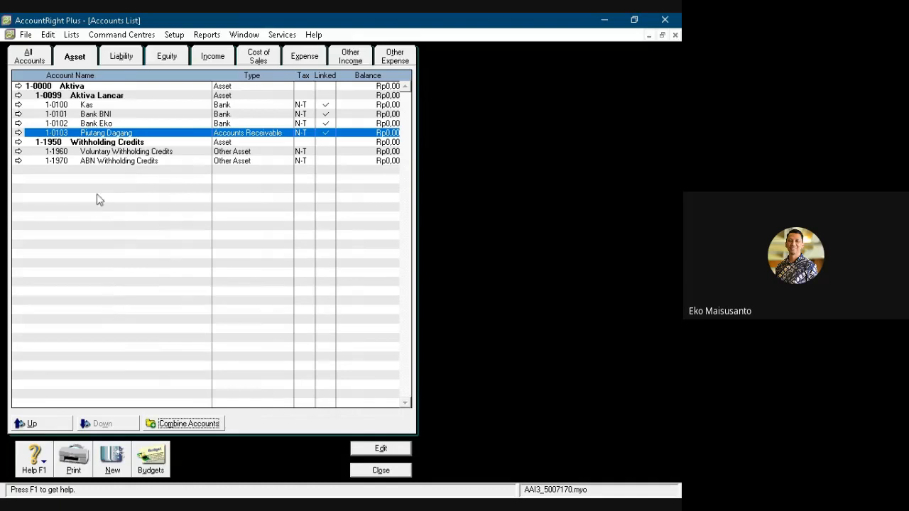
# - Delete the Withholding Credits header and the Voluntary Withholding Credits and ABN Withholding Credits accounts
pyautogui.doubleClick(94, 142)
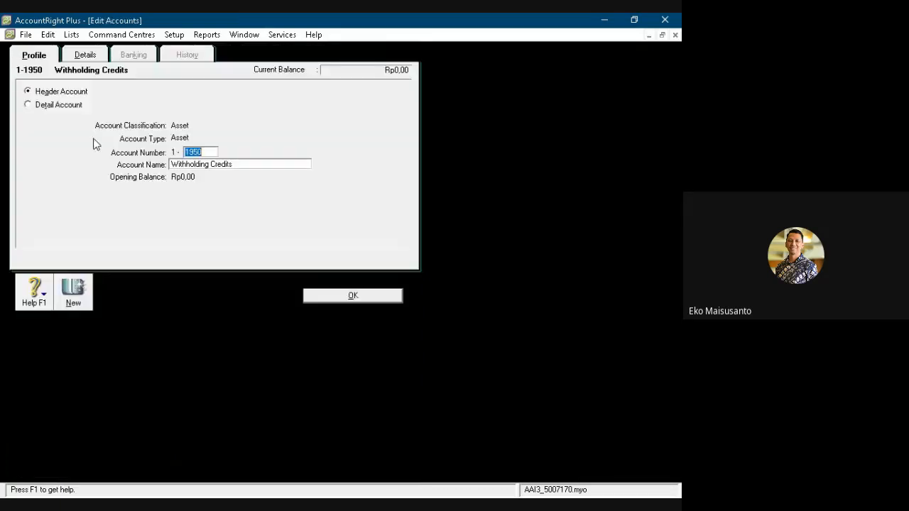
pyautogui.click(48, 34)
pyautogui.click(81, 125)
pyautogui.doubleClick(82, 143)
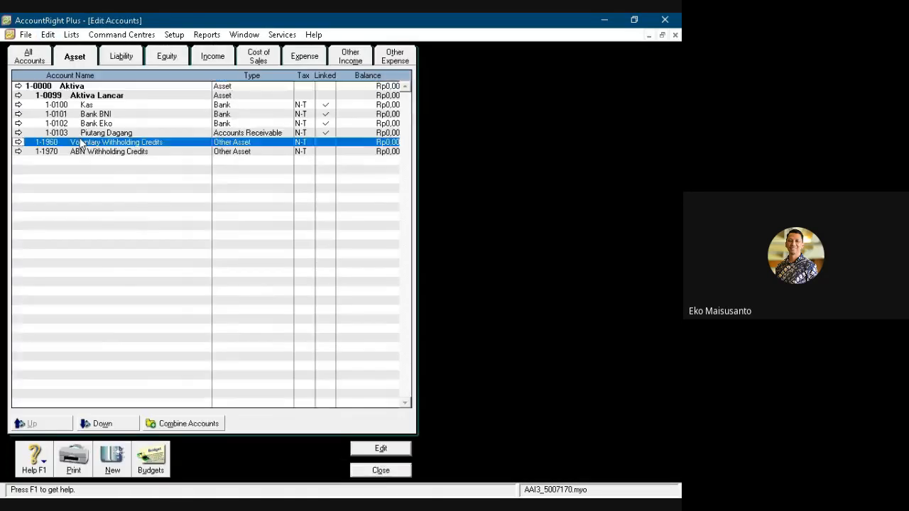
pyautogui.click(48, 34)
pyautogui.click(87, 127)
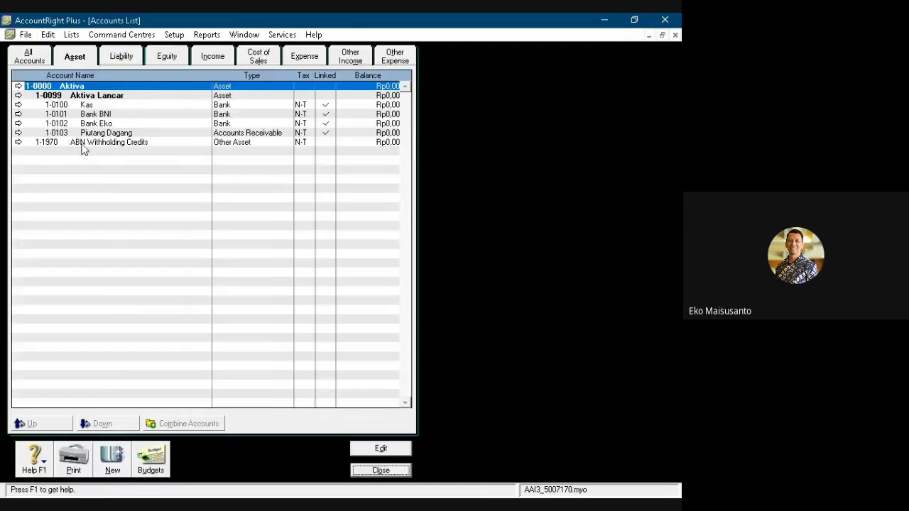
pyautogui.doubleClick(84, 143)
pyautogui.click(48, 34)
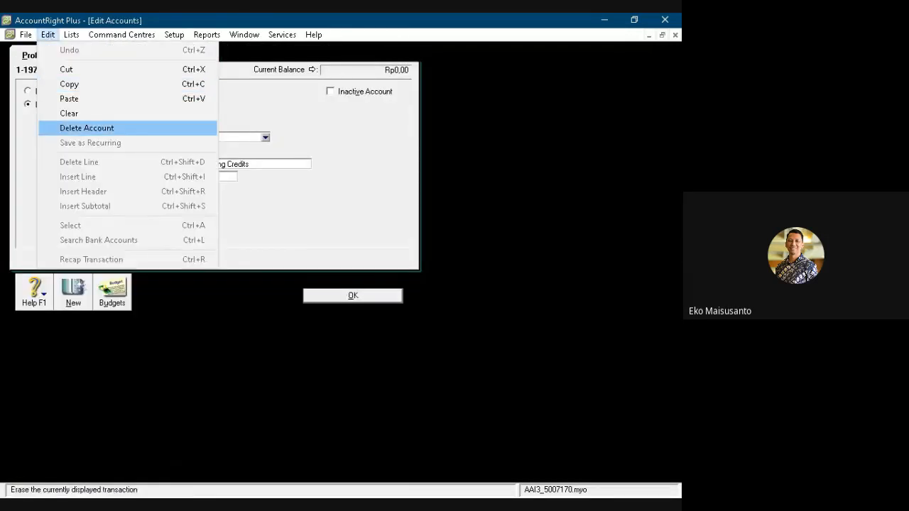
pyautogui.click(81, 125)
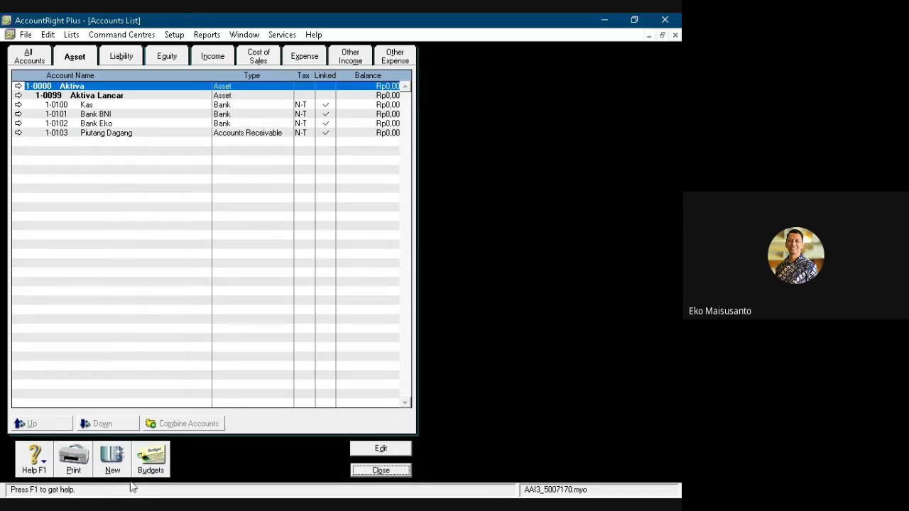
# - Create an Other Asset detail account numbered 1-0104 and named Persed. Barang Dagang
pyautogui.click(112, 461)
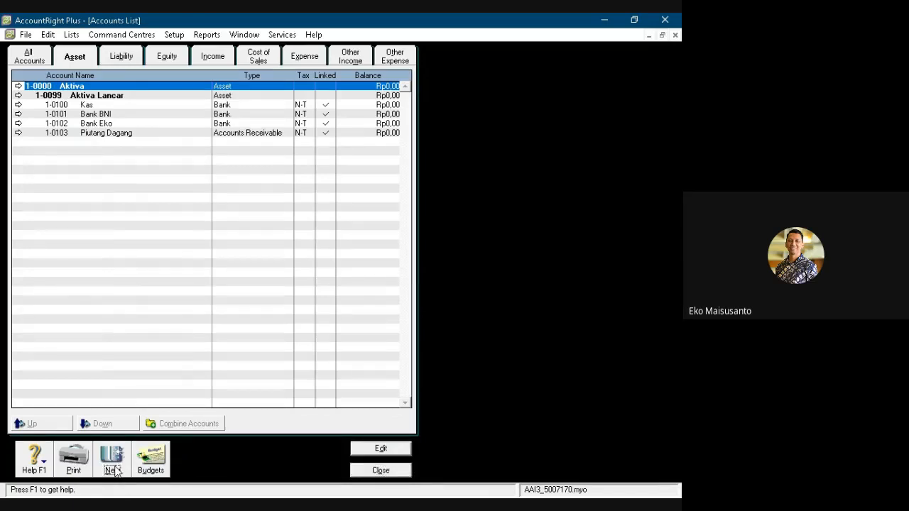
pyautogui.write('0104')
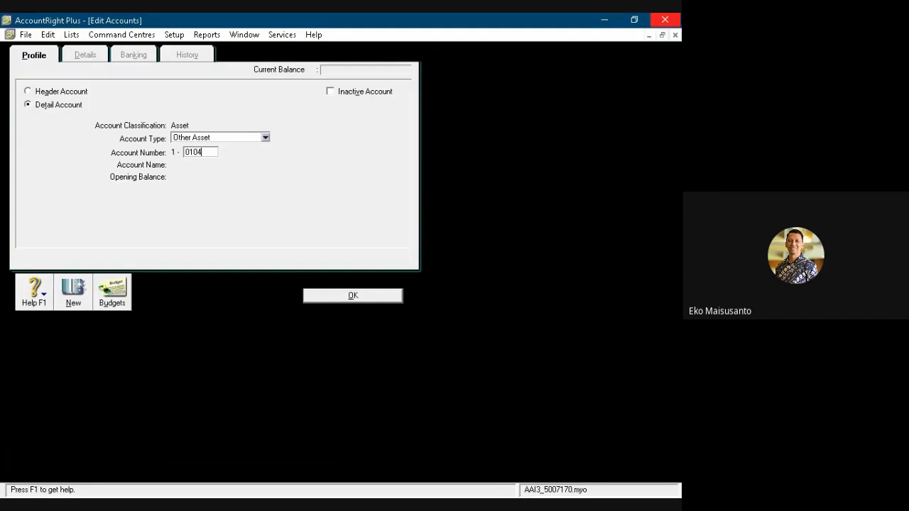
pyautogui.press('Tab')
pyautogui.write('P')
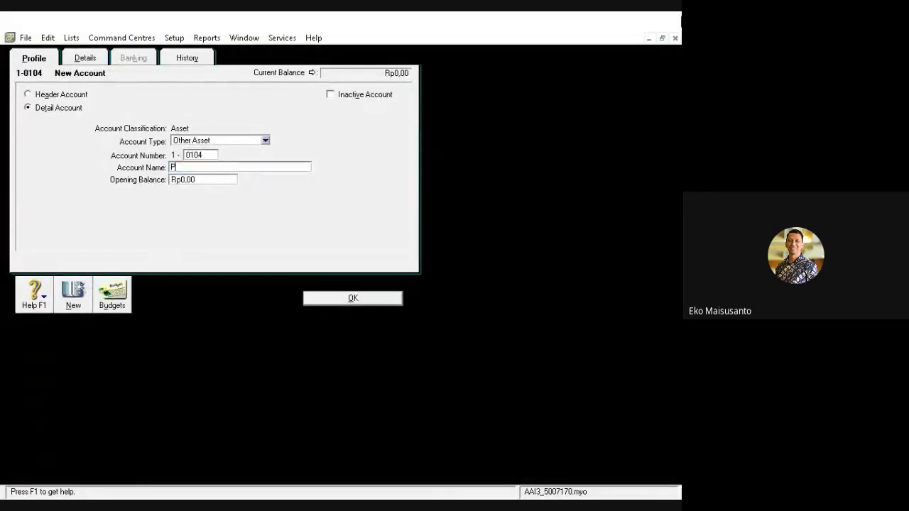
pyautogui.write('ersed')
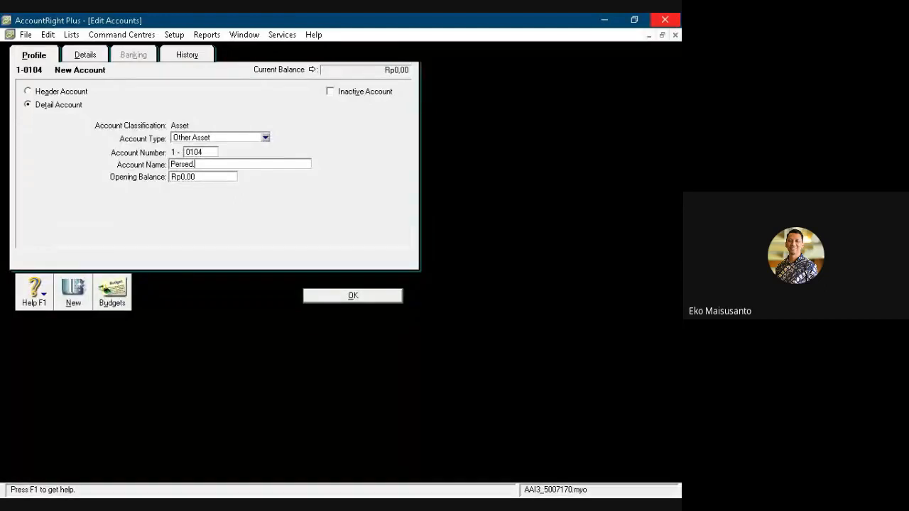
pyautogui.write('. Barang Dagang')
pyautogui.press('Return')
pyautogui.press('Return')
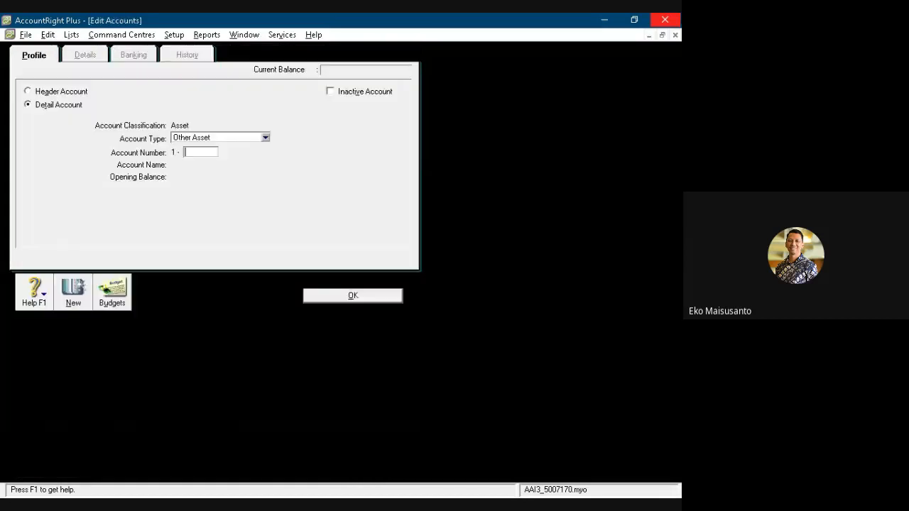
# - Create an Other Asset detail account numbered 1-0105 and named Perlengkapan
pyautogui.write('0105')
pyautogui.press('Tab')
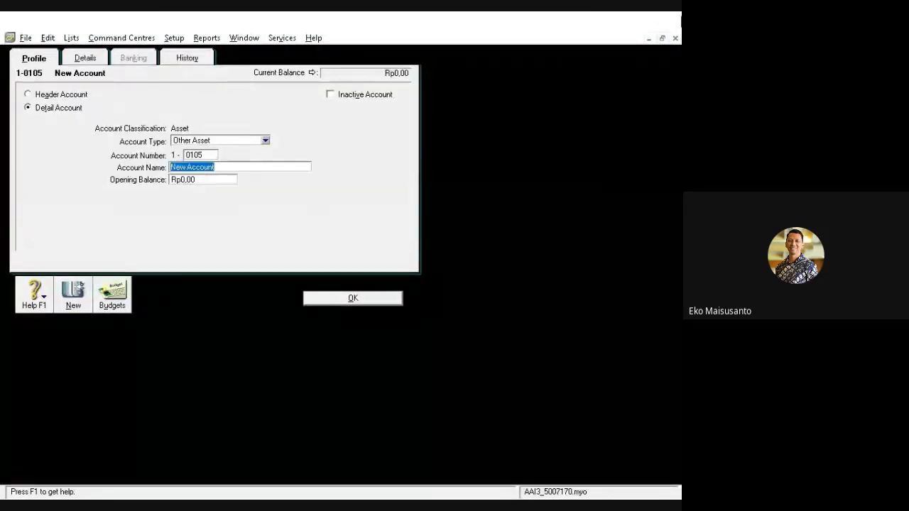
pyautogui.write('Perleng')
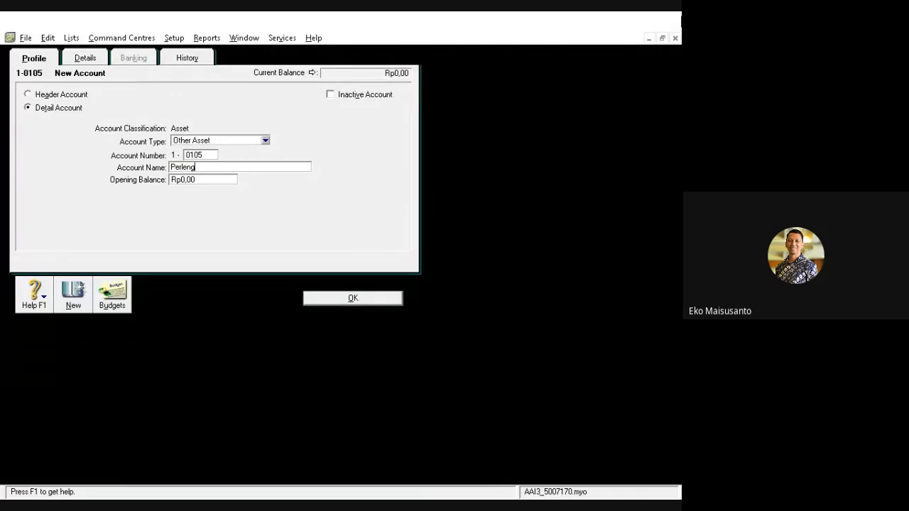
pyautogui.write('kapan')
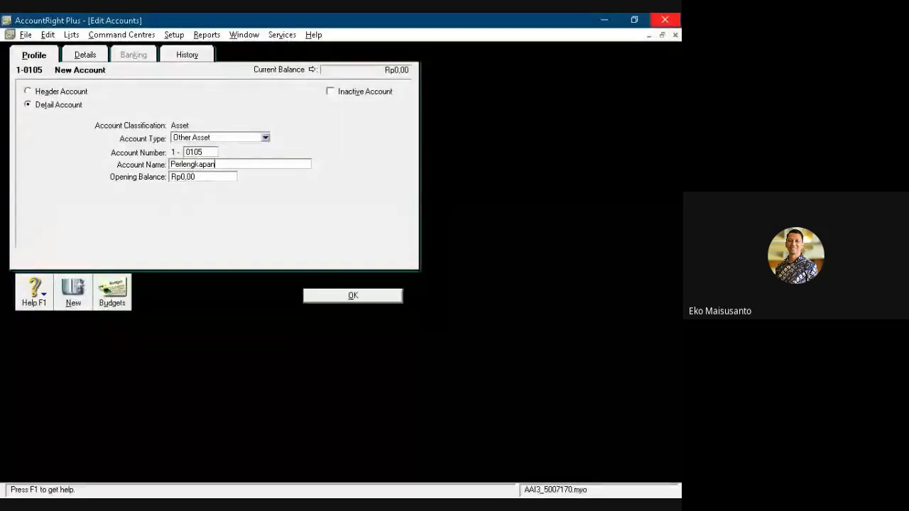
pyautogui.press('Return')
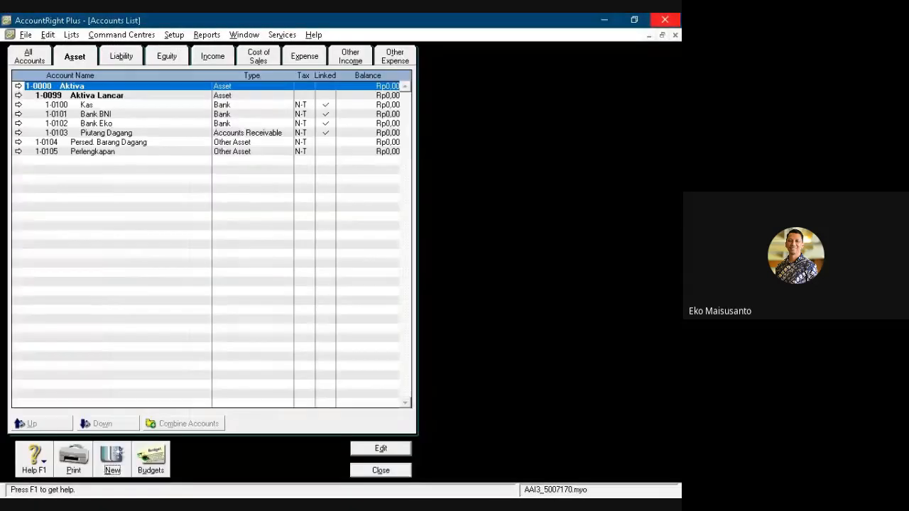
# - Indent Persed. Barang Dagang and Perlengkapan one level so they belong to the Aktiva Lancar header
pyautogui.click(77, 144)
pyautogui.click(102, 423)
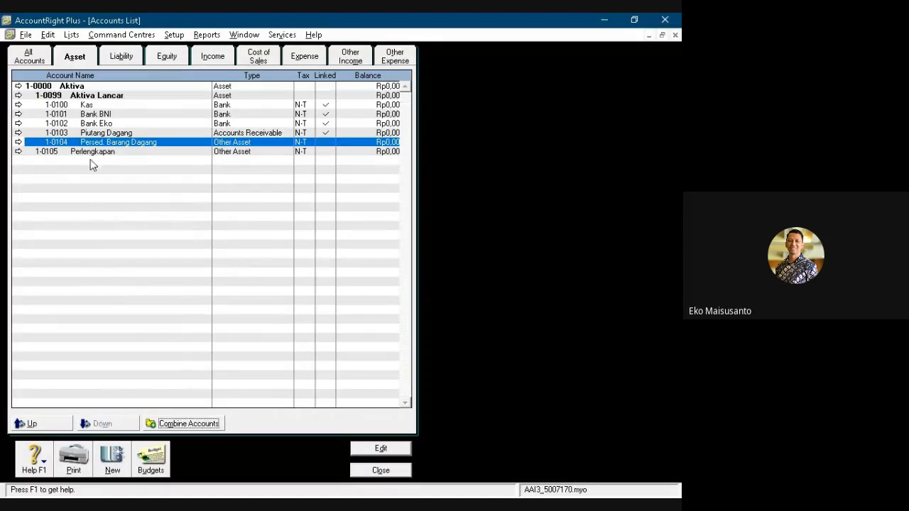
pyautogui.click(90, 155)
pyautogui.click(114, 423)
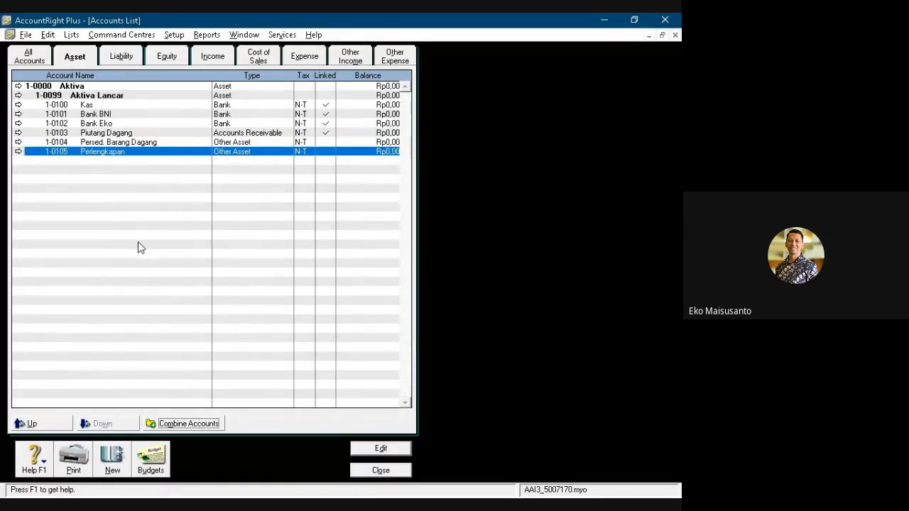
# - Create an asset header account numbered 1-0109 and named Aktiva Tetap, with a subtotal generated for its section in reports
pyautogui.click(111, 462)
pyautogui.click(52, 93)
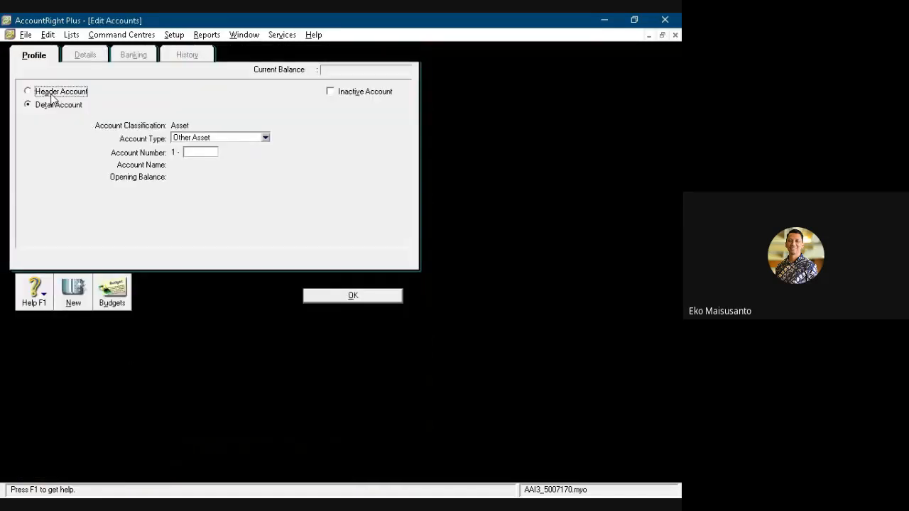
pyautogui.click(193, 152)
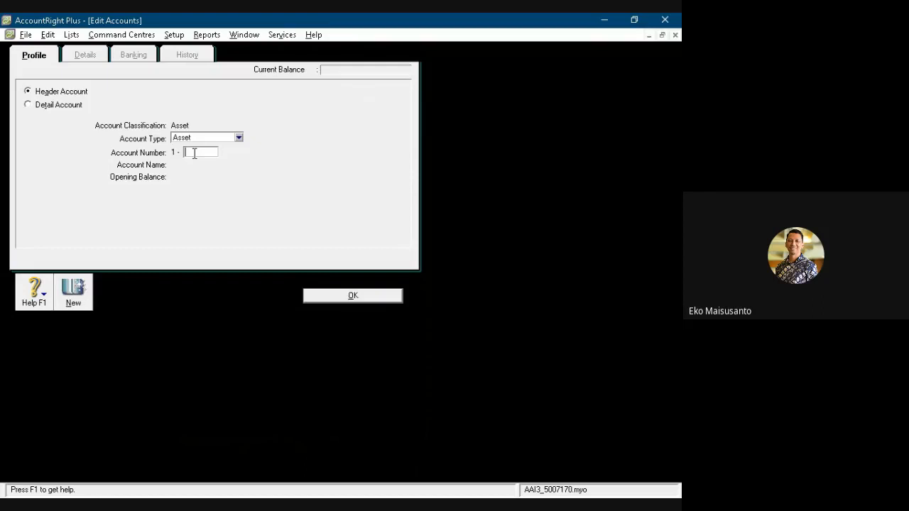
pyautogui.write('0109')
pyautogui.press('Tab')
pyautogui.write('Aktiva')
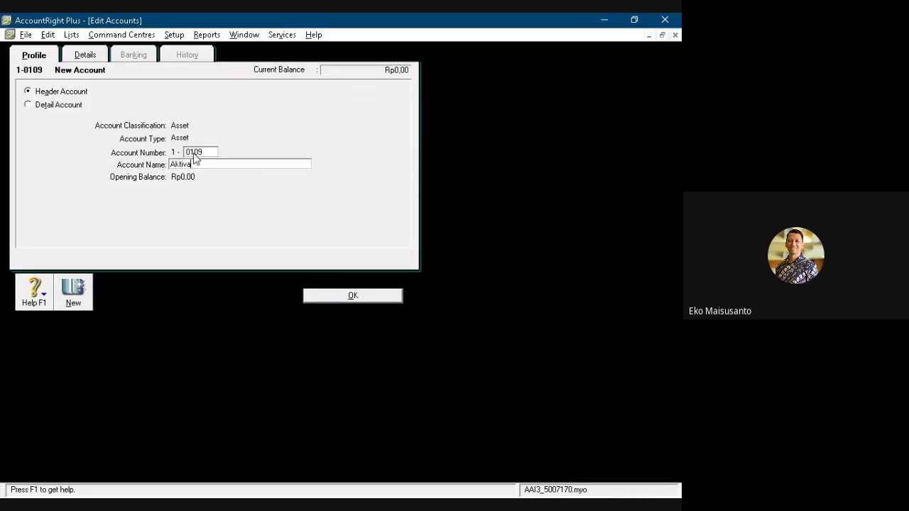
pyautogui.write(' Tetap')
pyautogui.click(85, 56)
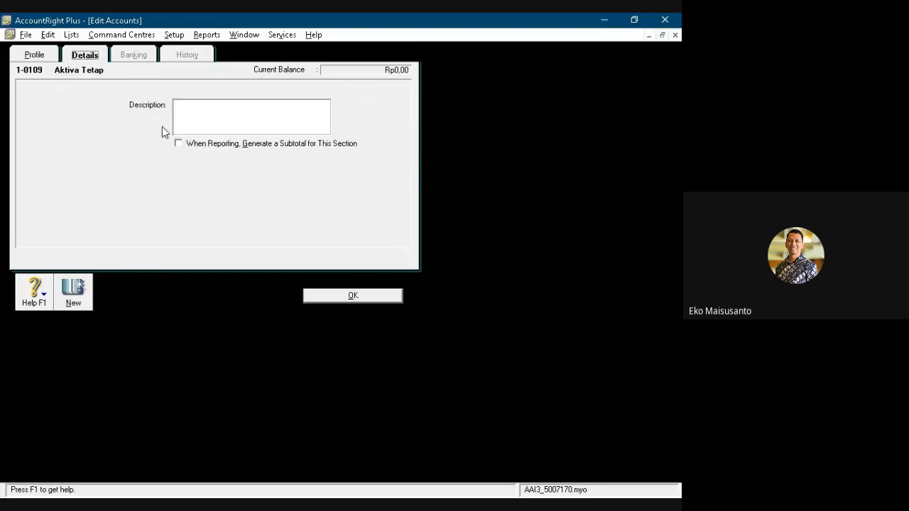
pyautogui.click(178, 144)
pyautogui.click(338, 298)
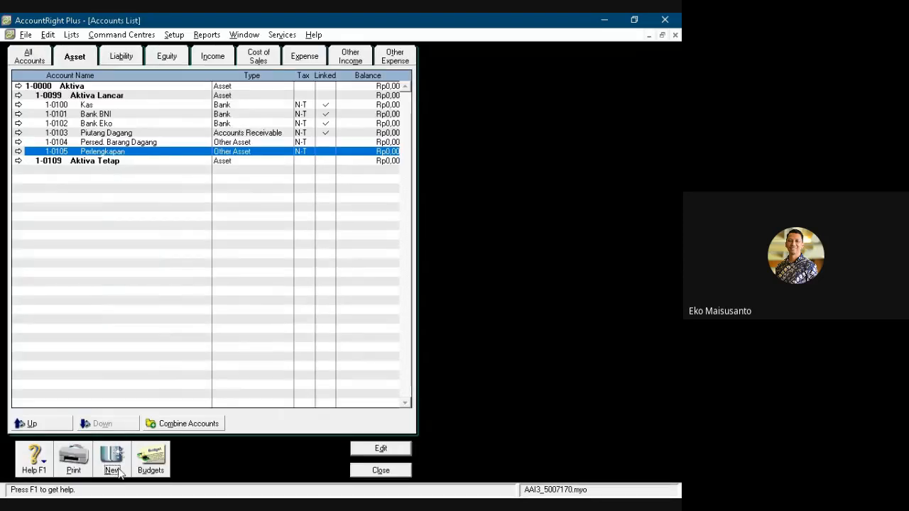
# - Create an Other Asset detail account numbered 1-0110 and named Peralatan
pyautogui.click(119, 470)
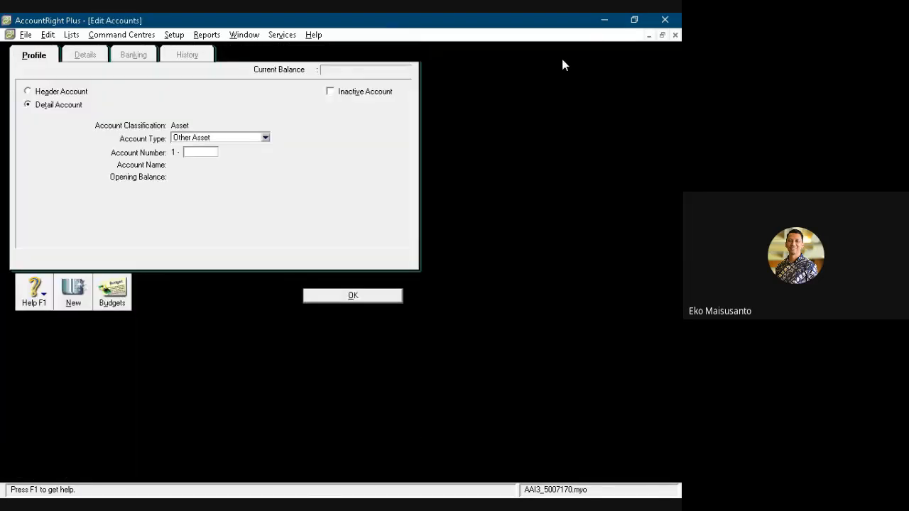
pyautogui.write('0110')
pyautogui.press('Tab')
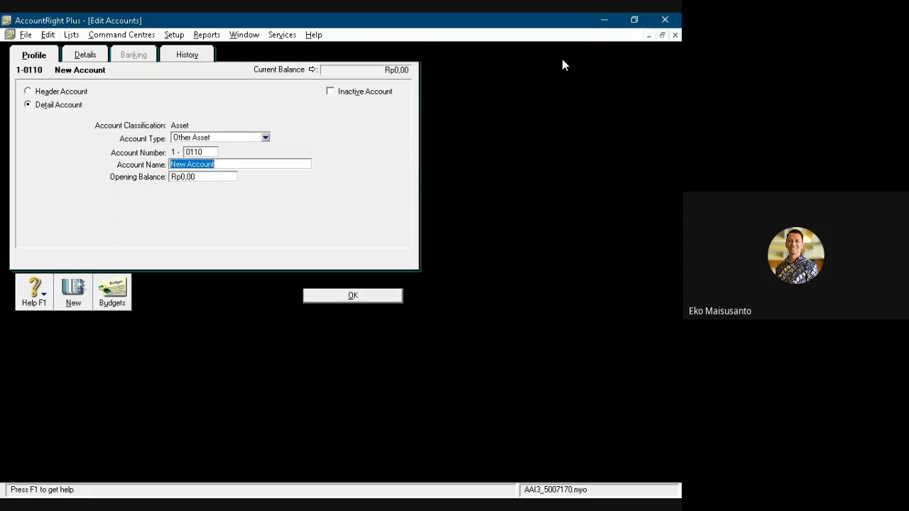
pyautogui.write('Peralatan')
pyautogui.press('Return')
# - Create an Other Asset detail account numbered 1-0111 and named Akm. Penys. Peralatan
pyautogui.hotkey('ctrl', 'n')
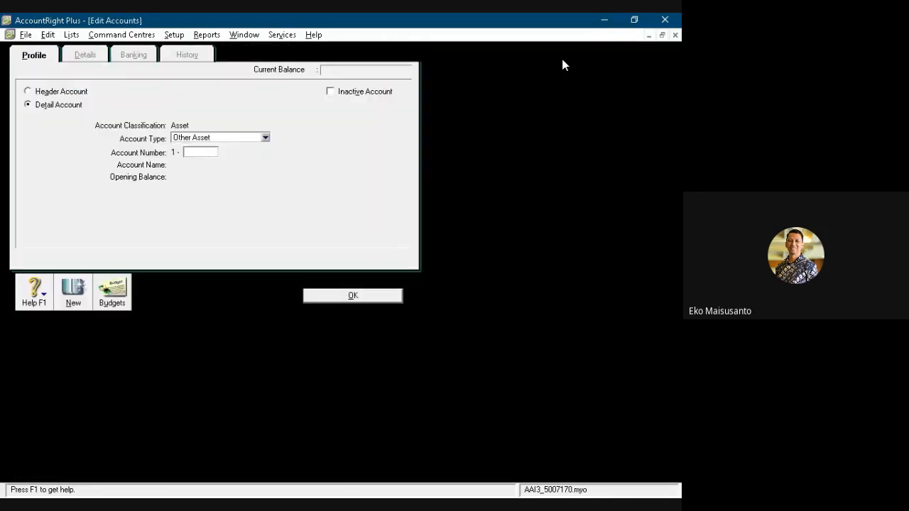
pyautogui.write('0111')
pyautogui.press('Tab')
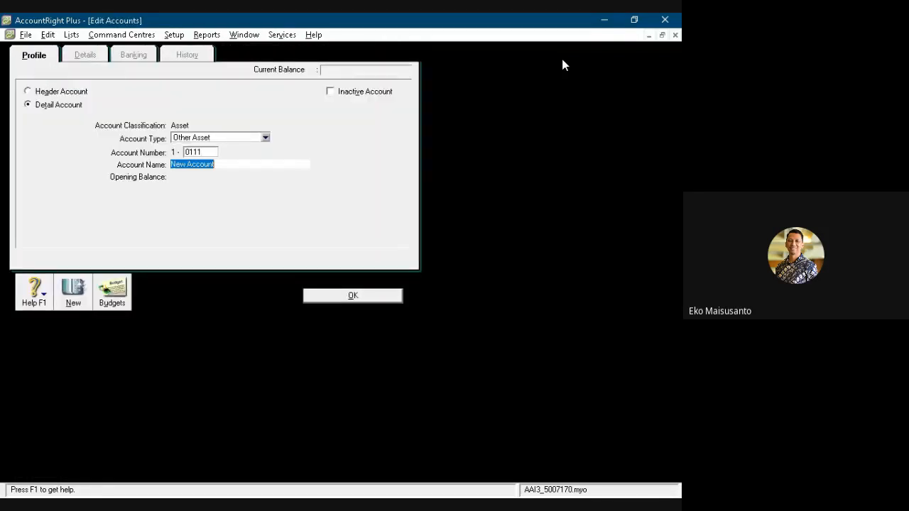
pyautogui.write('Ak')
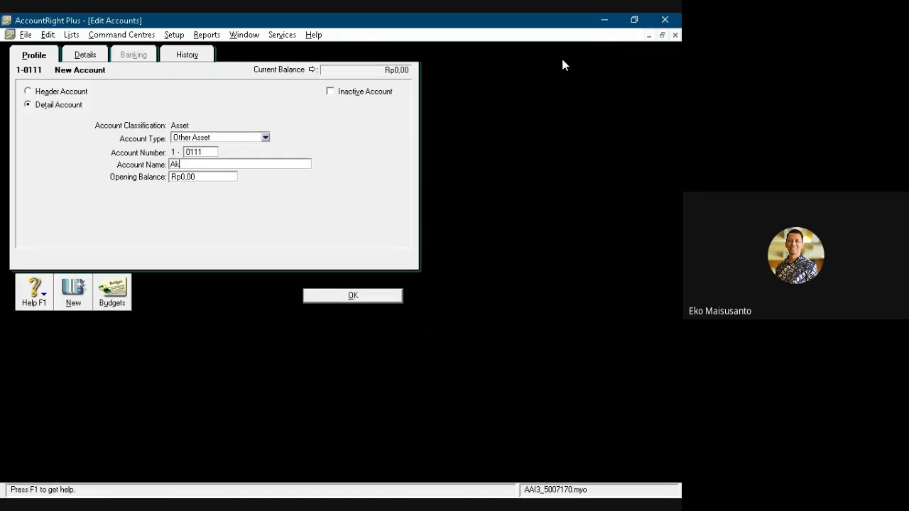
pyautogui.write('m. Penys. Peralatan')
pyautogui.press('Return')
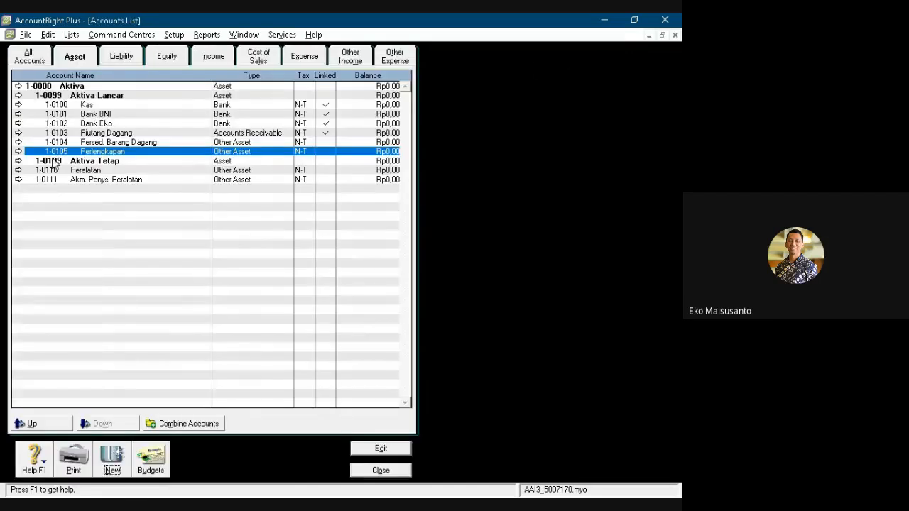
# - Indent Peralatan and Akm. Penys. Peralatan one level so they belong to the Aktiva Tetap header
pyautogui.click(79, 176)
pyautogui.click(116, 424)
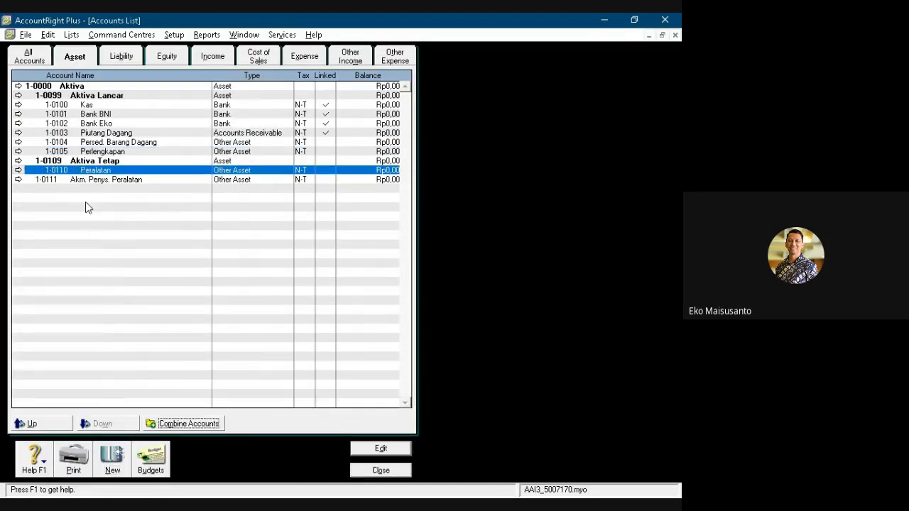
pyautogui.click(88, 181)
pyautogui.click(114, 424)
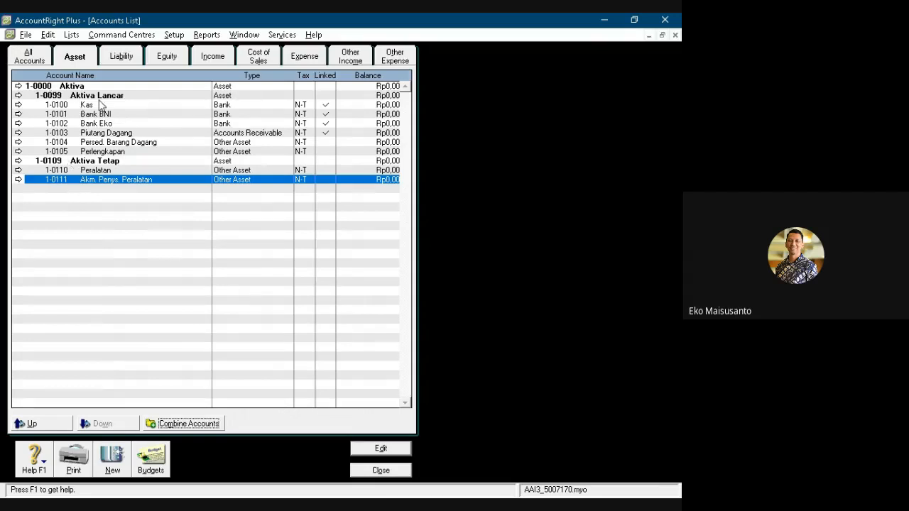
# - Rename the top-level Liabilities header account as Kewajiban
pyautogui.click(118, 54)
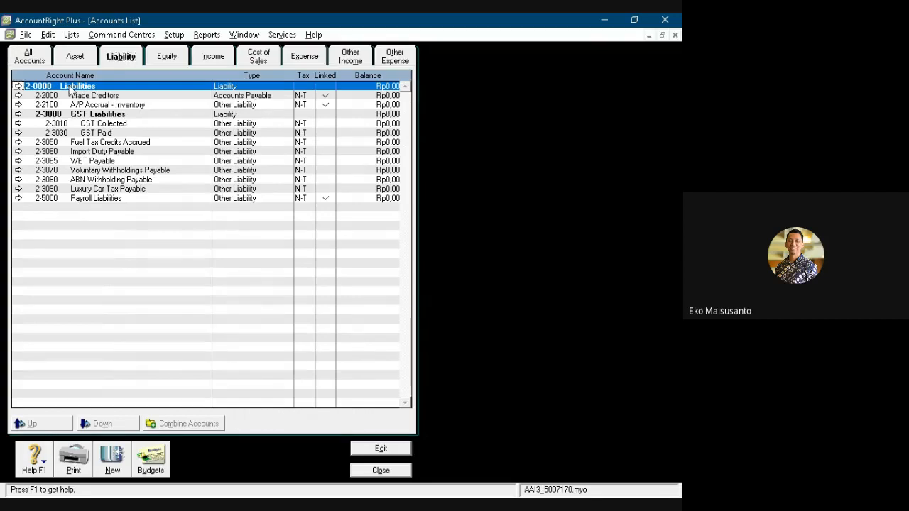
pyautogui.doubleClick(70, 86)
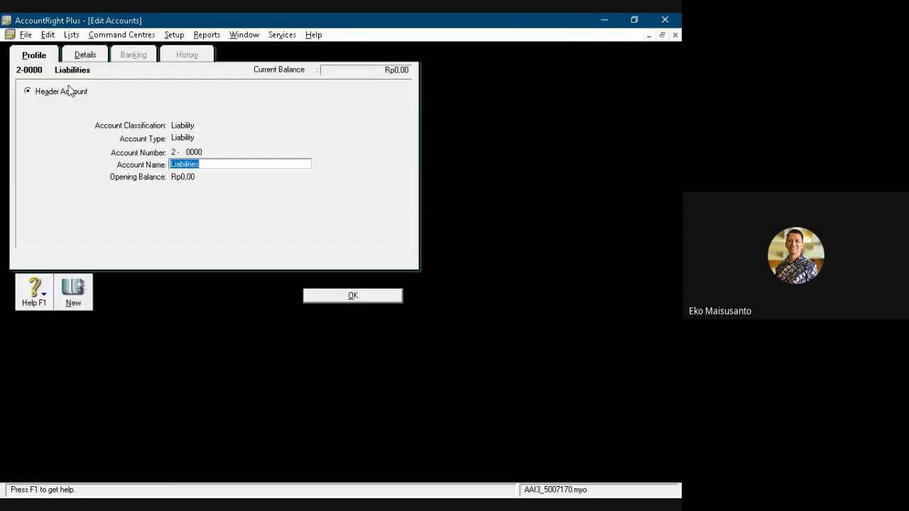
pyautogui.write('Kewajiban')
pyautogui.click(328, 300)
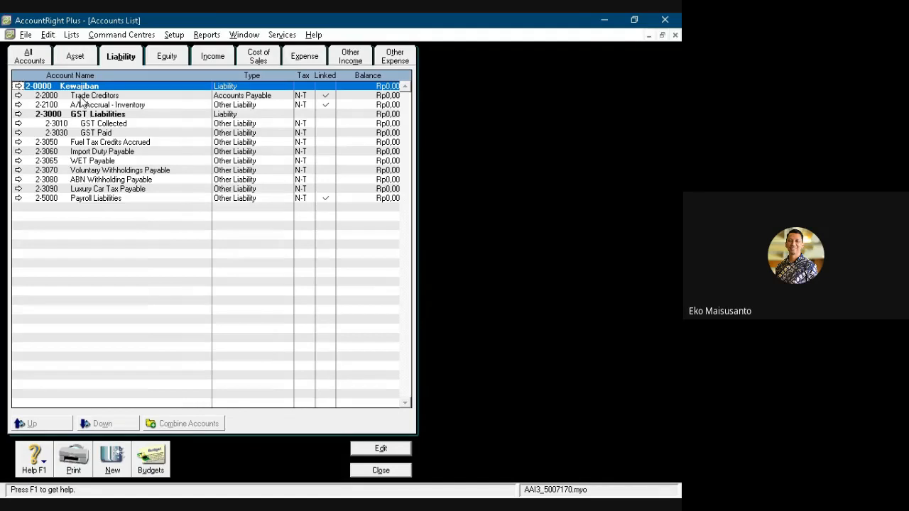
# - Renumber the Trade Creditors account to 2-0200 and rename it Hutang Dagang
pyautogui.doubleClick(84, 96)
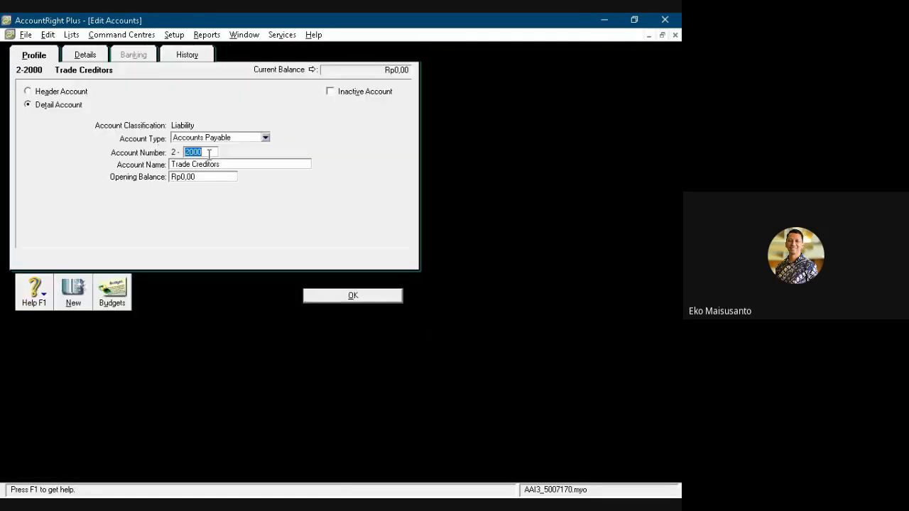
pyautogui.write('0200')
pyautogui.press('Tab')
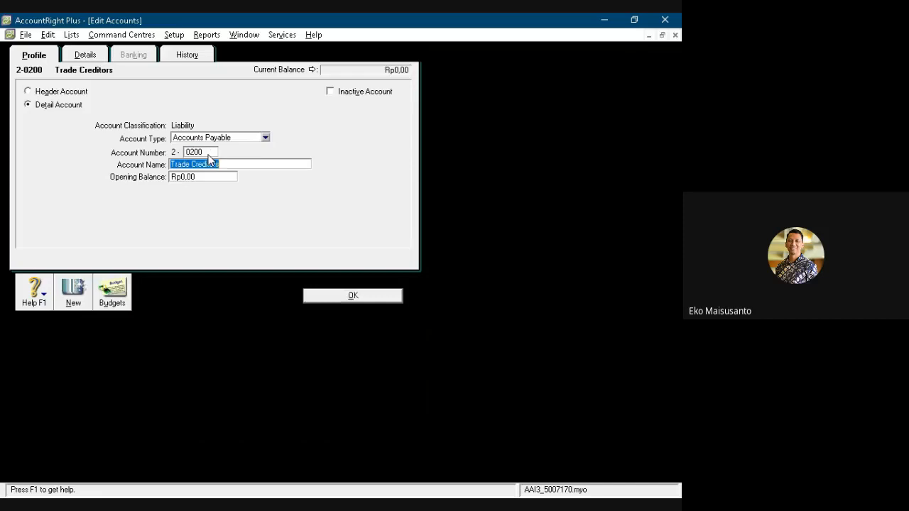
pyautogui.write('Hu')
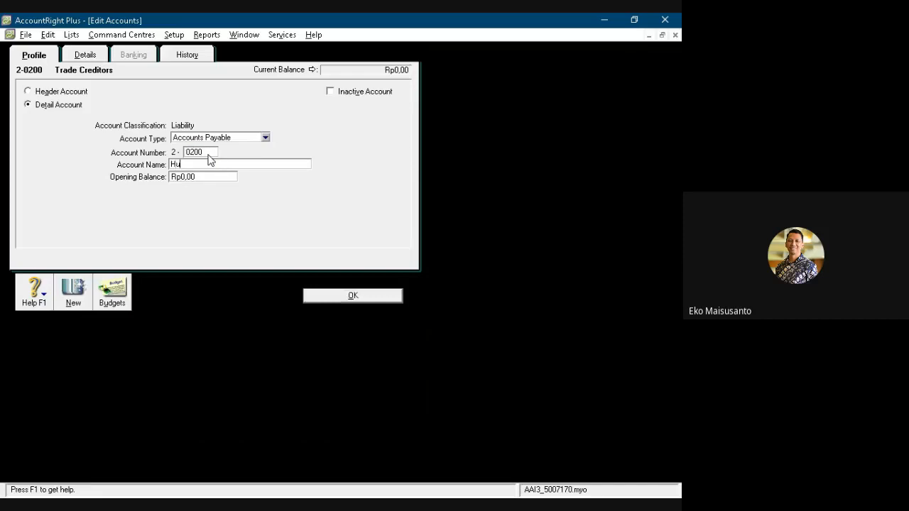
pyautogui.write('tang Dagang')
pyautogui.click(321, 293)
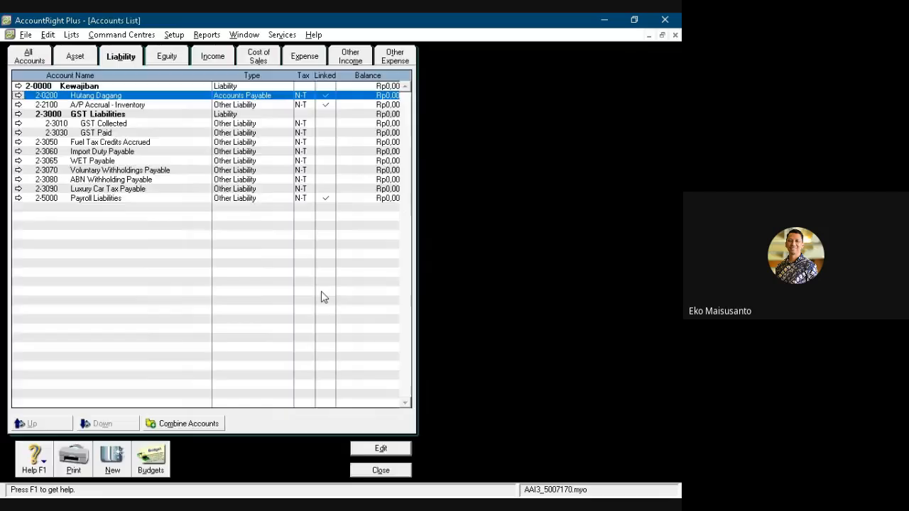
# - Turn off receiving items without a supplier bill in the purchases linked accounts, and delete the A/P Accrual - Inventory account
pyautogui.doubleClick(85, 106)
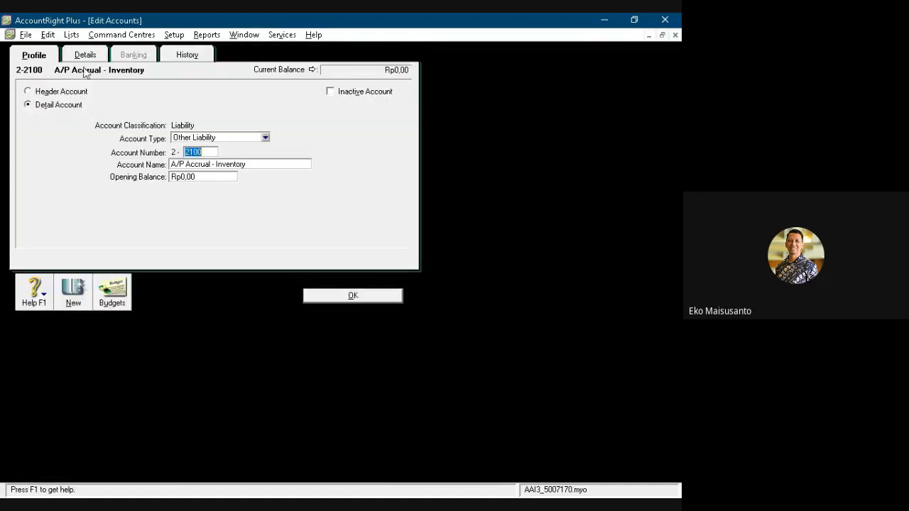
pyautogui.click(85, 56)
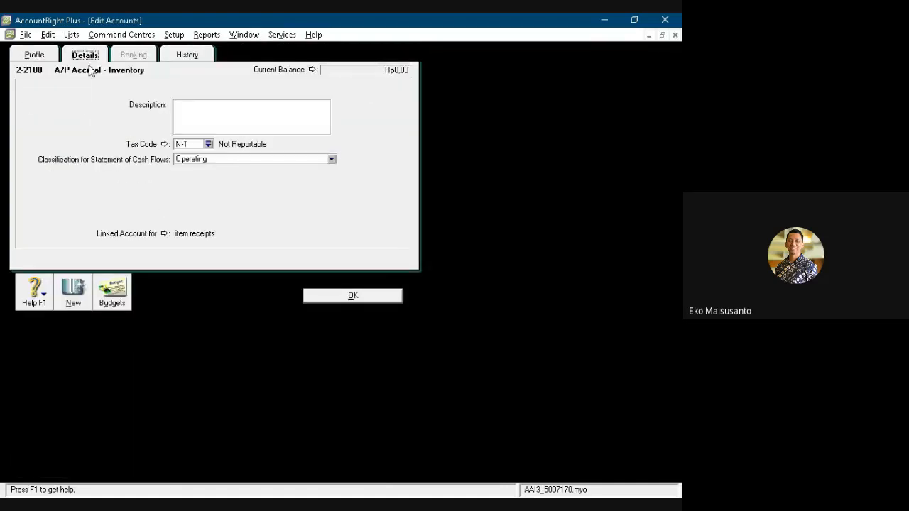
pyautogui.click(164, 235)
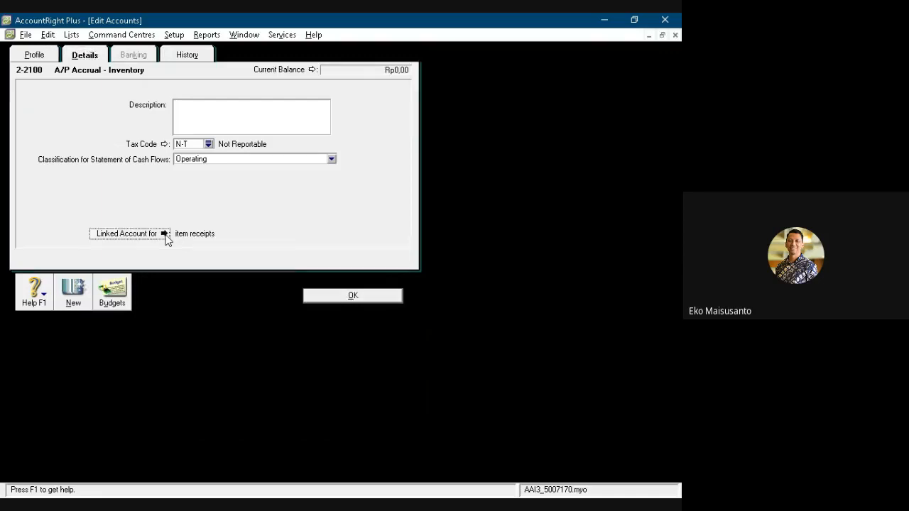
pyautogui.click(22, 95)
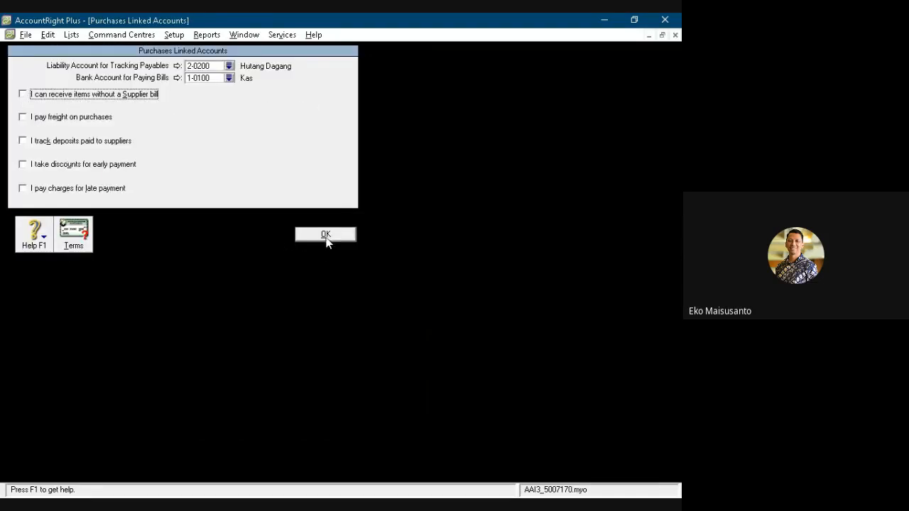
pyautogui.click(325, 236)
pyautogui.click(48, 34)
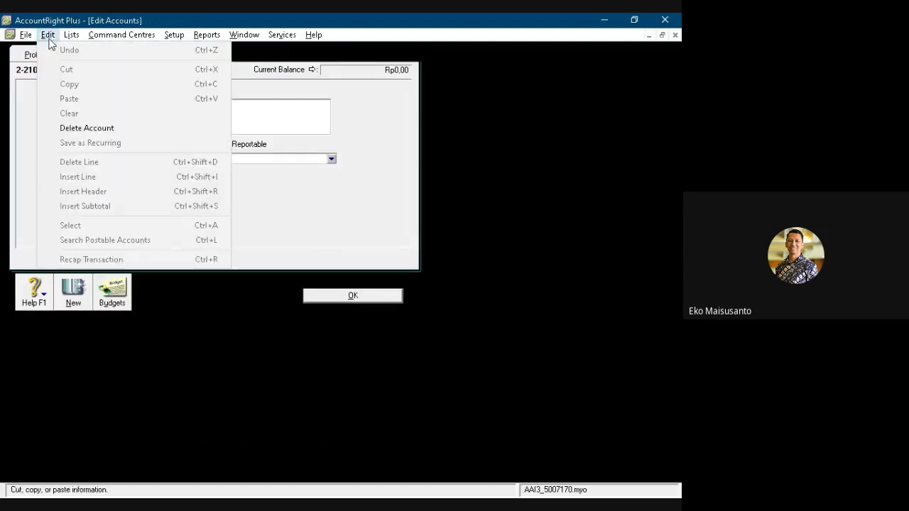
pyautogui.click(87, 127)
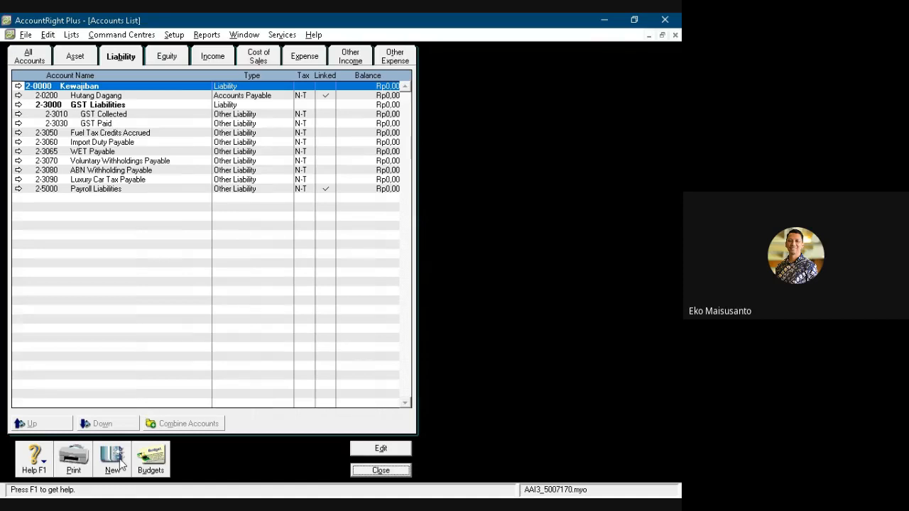
# - Renumber the Payroll Liabilities account to 2-0201 and rename it Hutang Gaji
pyautogui.doubleClick(83, 189)
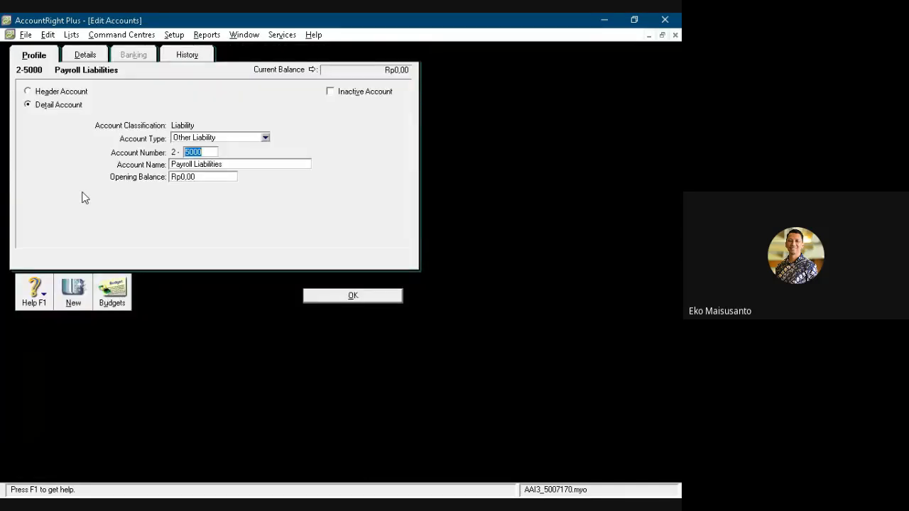
pyautogui.write('0201')
pyautogui.press('Tab')
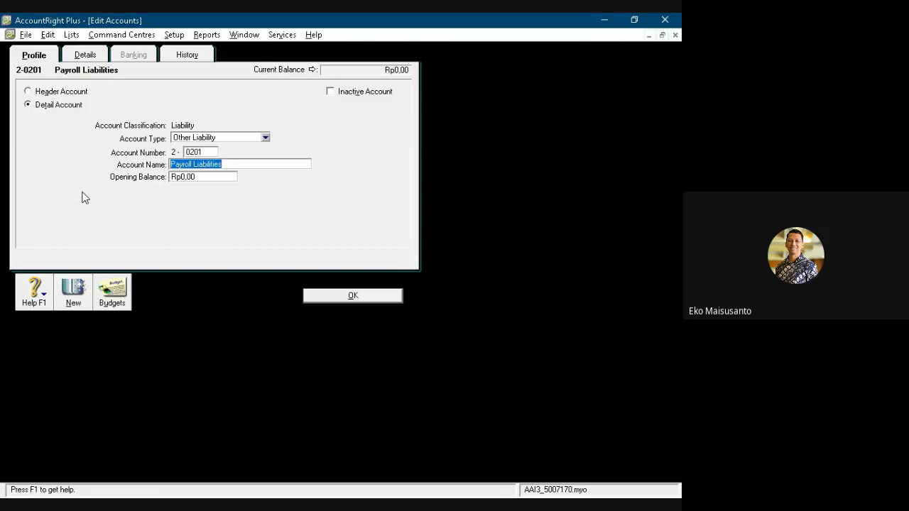
pyautogui.write('Hutang Ga')
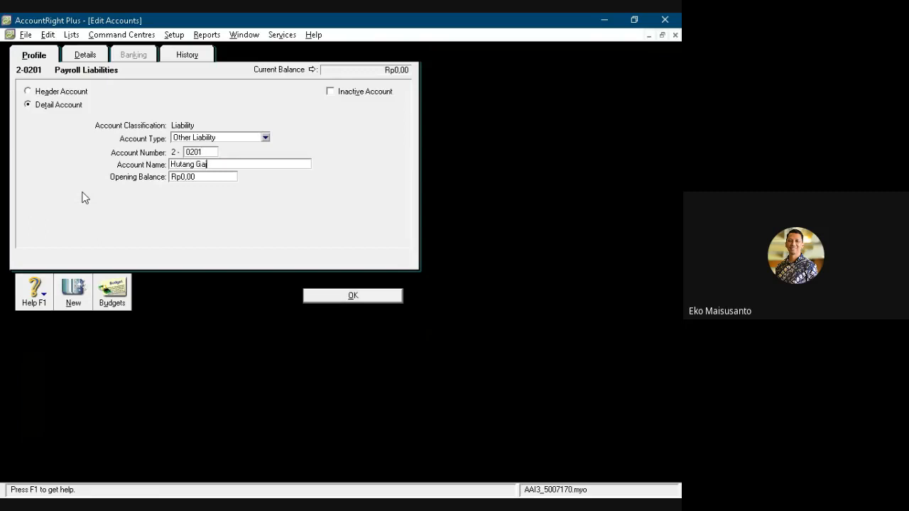
pyautogui.write('ji')
pyautogui.click(322, 298)
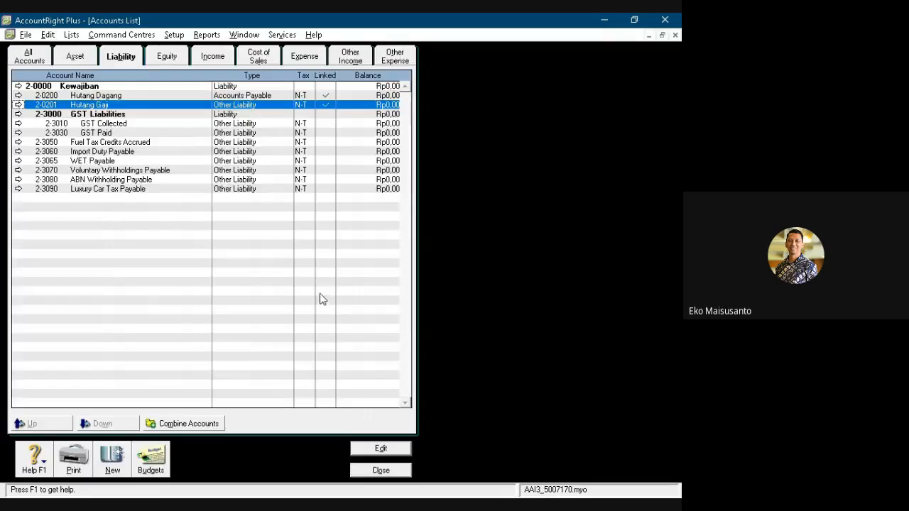
# - Renumber the GST Liabilities header account to 2-0210 and rename it Hutang PPN
pyautogui.doubleClick(57, 116)
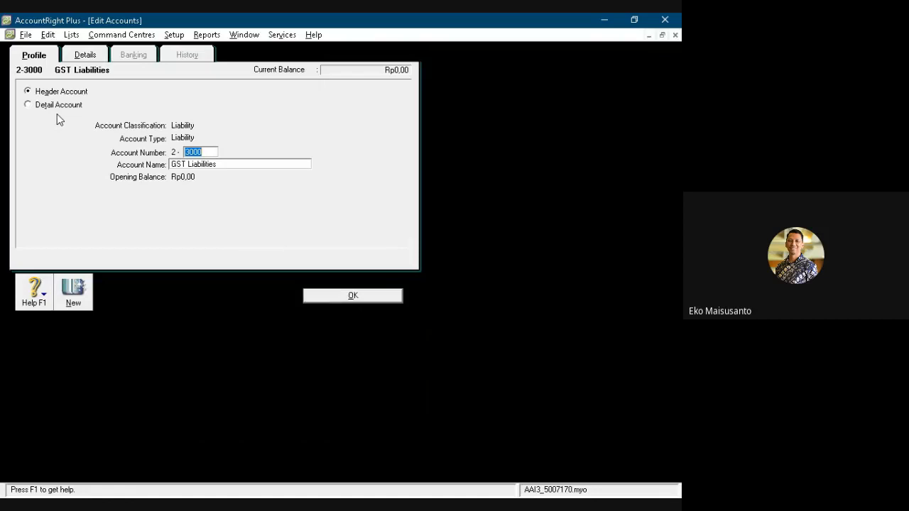
pyautogui.write('0210')
pyautogui.press('Tab')
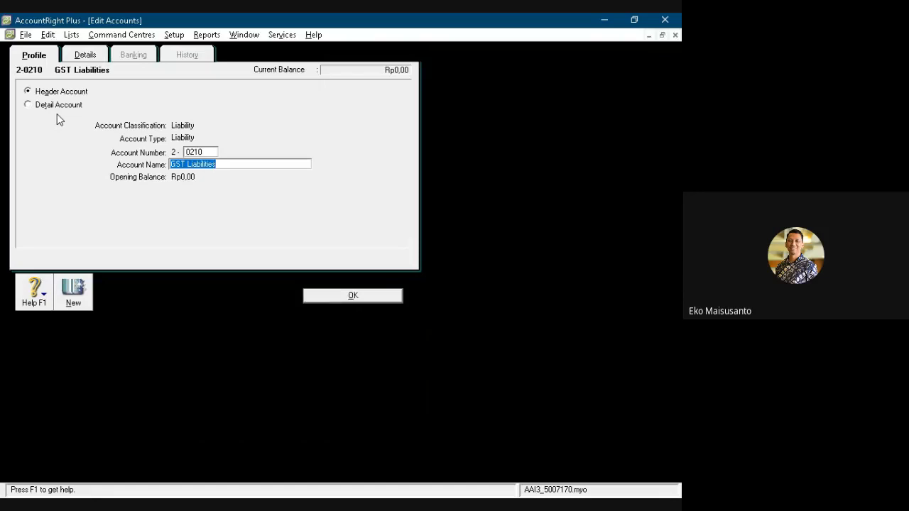
pyautogui.write('Hutang PPN')
pyautogui.click(340, 301)
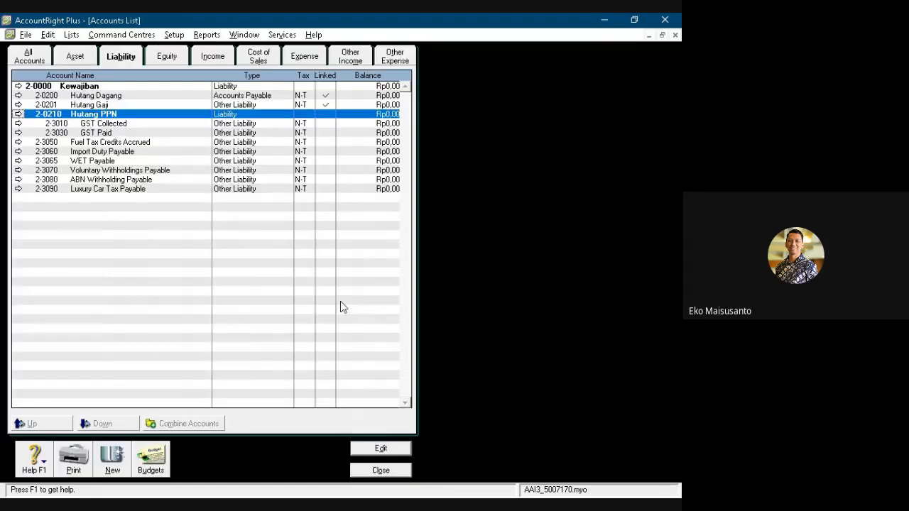
# - Renumber the GST Collected account to 2-0211 and rename it PPN Keluaran
pyautogui.doubleClick(96, 125)
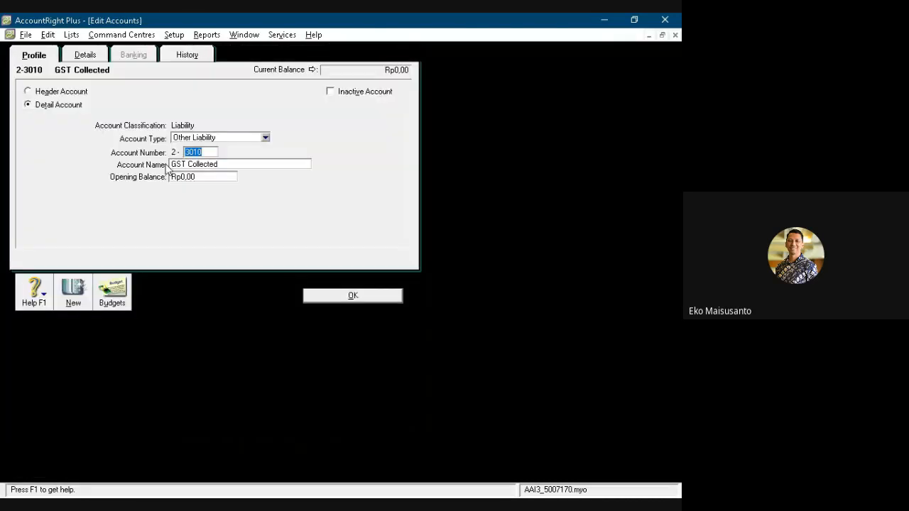
pyautogui.write('0')
pyautogui.press('Tab')
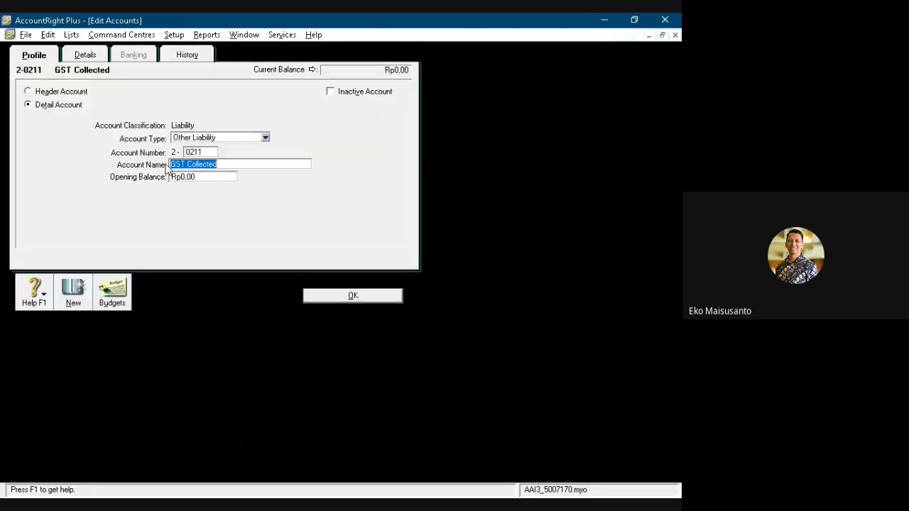
pyautogui.write('PPN Keluaran')
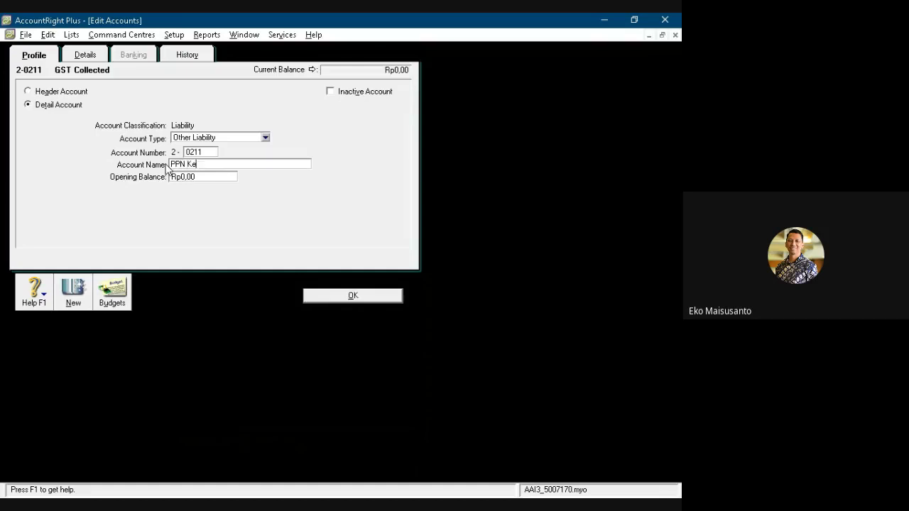
pyautogui.click(338, 295)
# - Renumber the GST Paid account to 2-0212 and rename it PPN Masukan
pyautogui.doubleClick(92, 137)
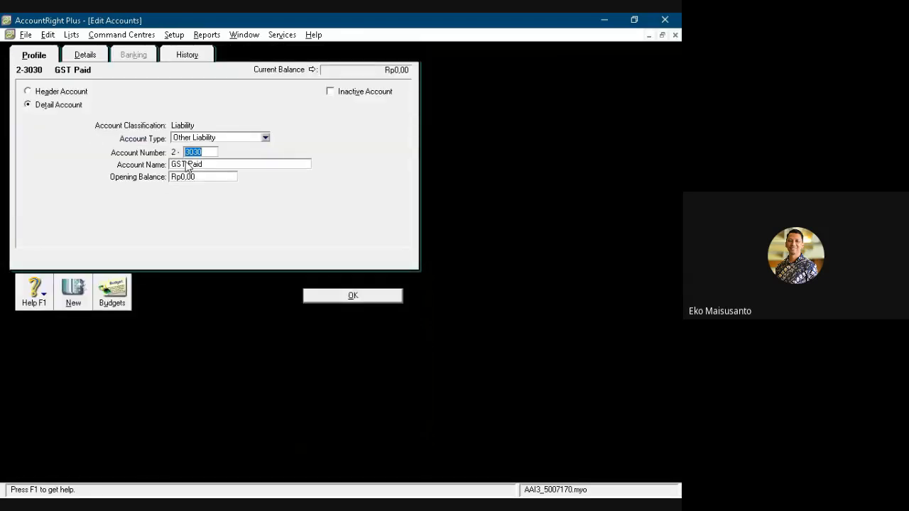
pyautogui.write('0212')
pyautogui.press('Tab')
pyautogui.write('PPN')
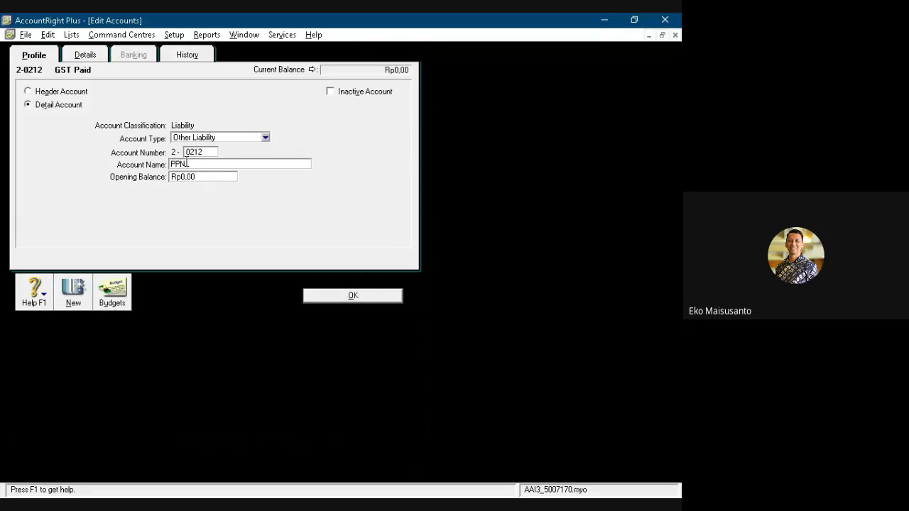
pyautogui.write(' Masukan')
pyautogui.click(353, 296)
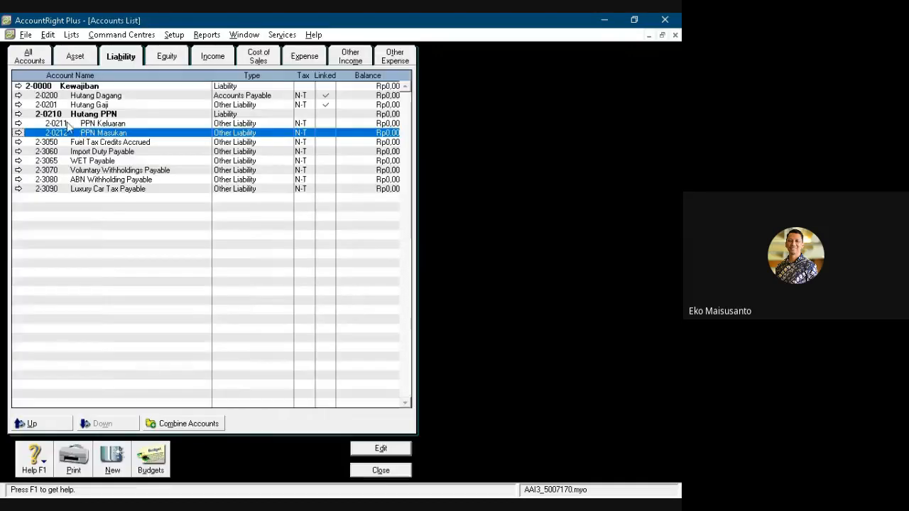
# - Delete the Fuel Tax Credits Accrued, Import Duty Payable and WET Payable liability accounts
pyautogui.click(83, 143)
pyautogui.doubleClick(82, 145)
pyautogui.click(48, 34)
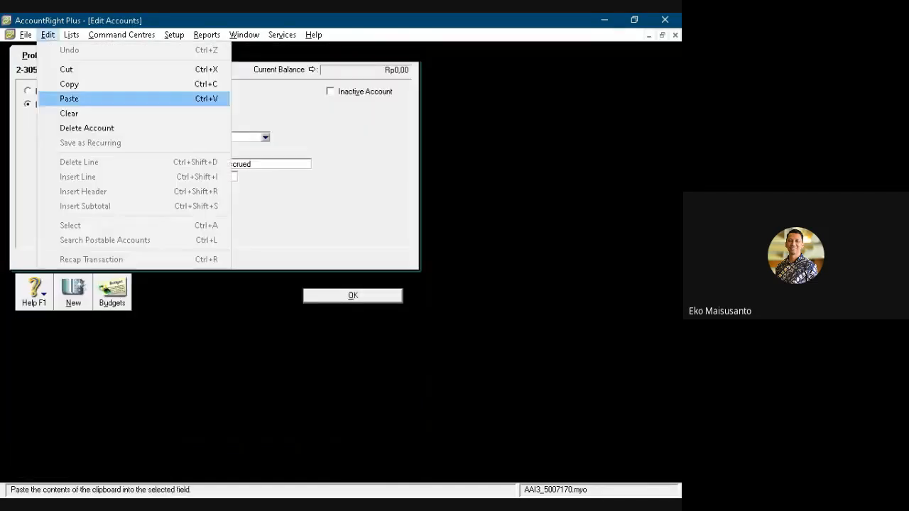
pyautogui.click(67, 125)
pyautogui.doubleClick(86, 146)
pyautogui.click(47, 34)
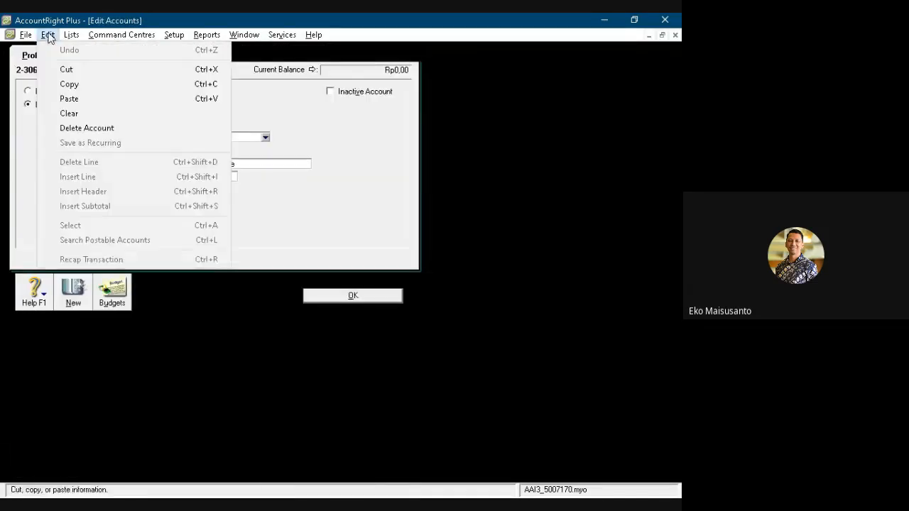
pyautogui.click(67, 125)
pyautogui.doubleClick(86, 141)
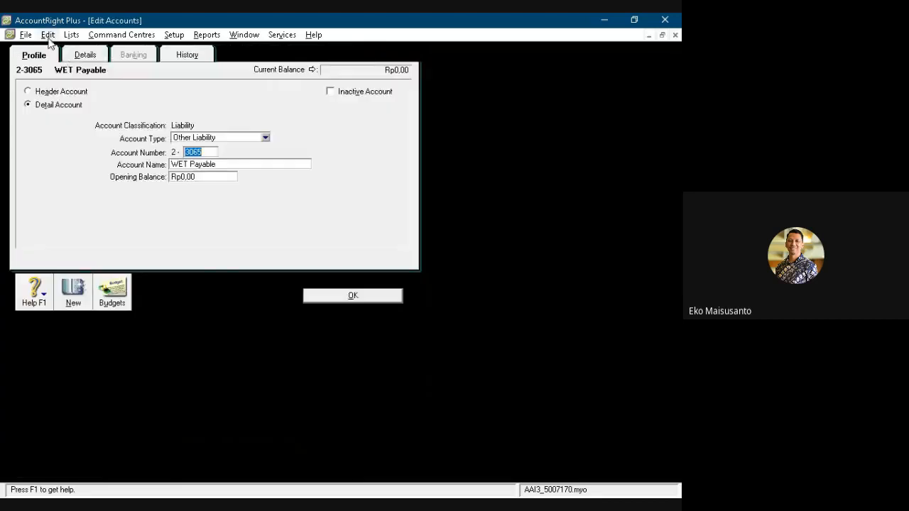
pyautogui.click(48, 34)
pyautogui.click(68, 125)
# - Delete the Voluntary Withholdings Payable, ABN Withholding Payable and Luxury Car Tax Payable liability accounts
pyautogui.doubleClick(85, 142)
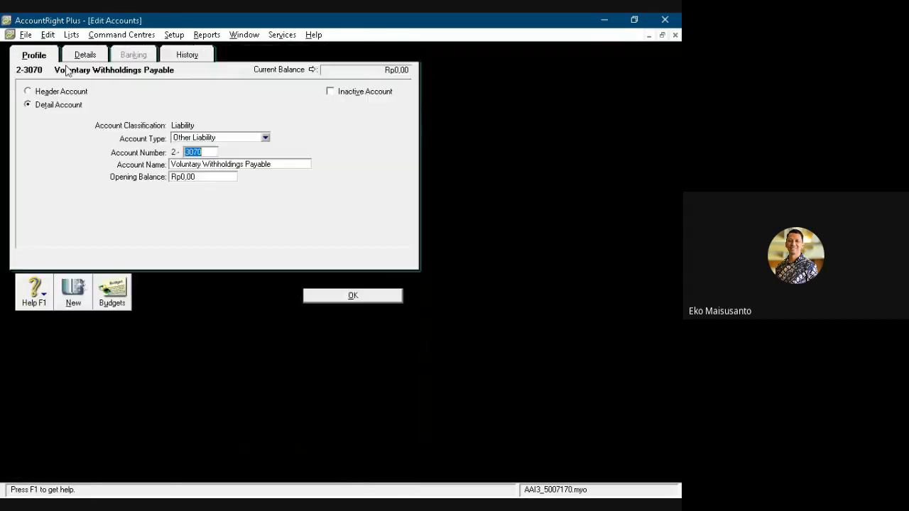
pyautogui.click(47, 34)
pyautogui.click(87, 128)
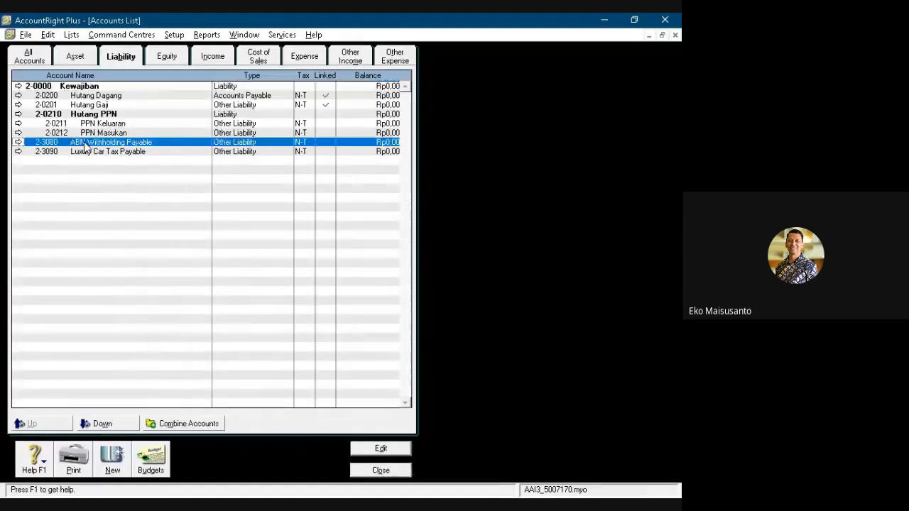
pyautogui.doubleClick(85, 142)
pyautogui.click(48, 34)
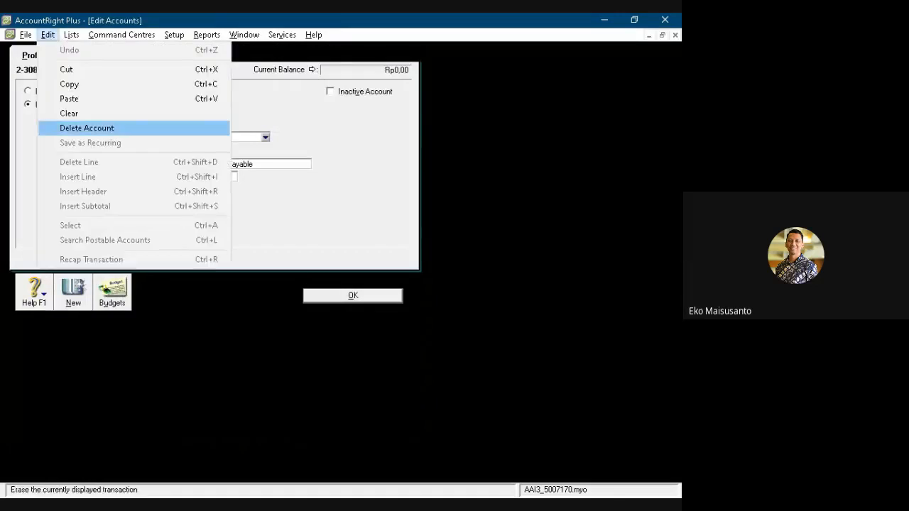
pyautogui.click(64, 126)
pyautogui.doubleClick(82, 142)
pyautogui.click(48, 34)
pyautogui.click(78, 128)
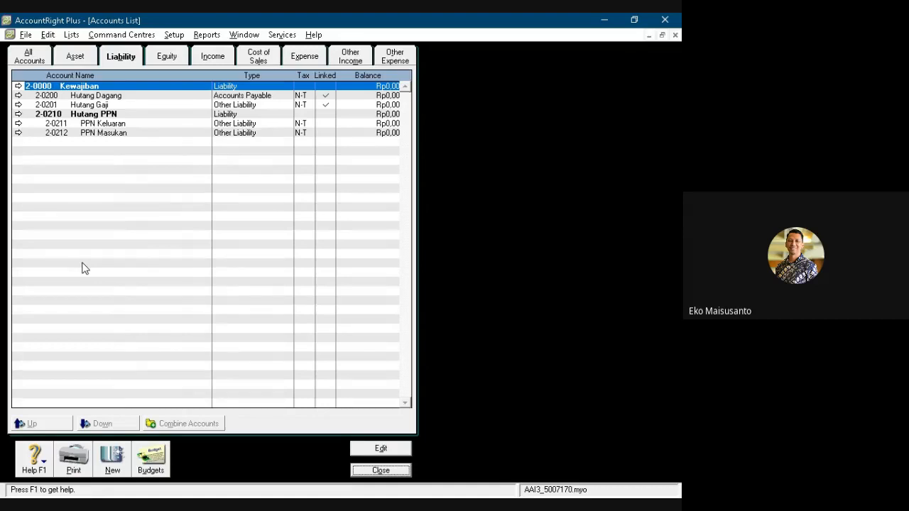
# - Rename the top-level Equity header account 3-0000 to Modal
pyautogui.click(169, 58)
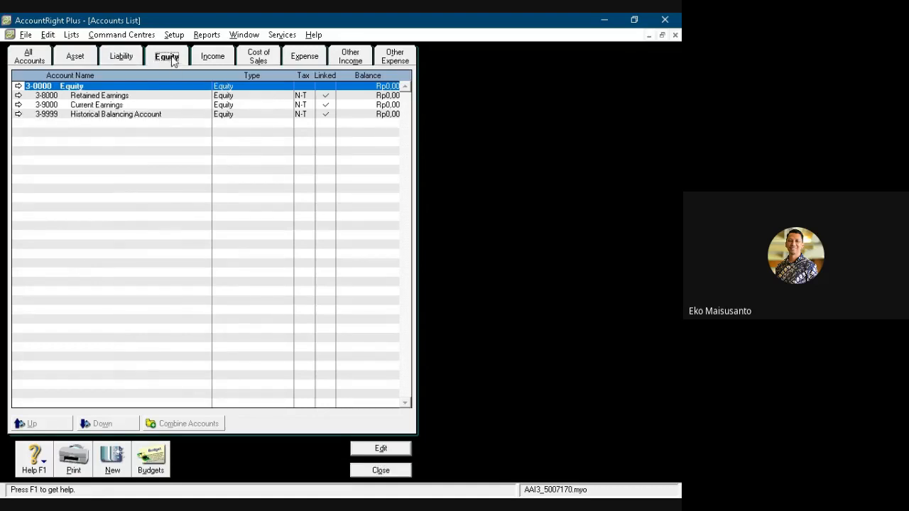
pyautogui.doubleClick(133, 86)
pyautogui.write('Modal')
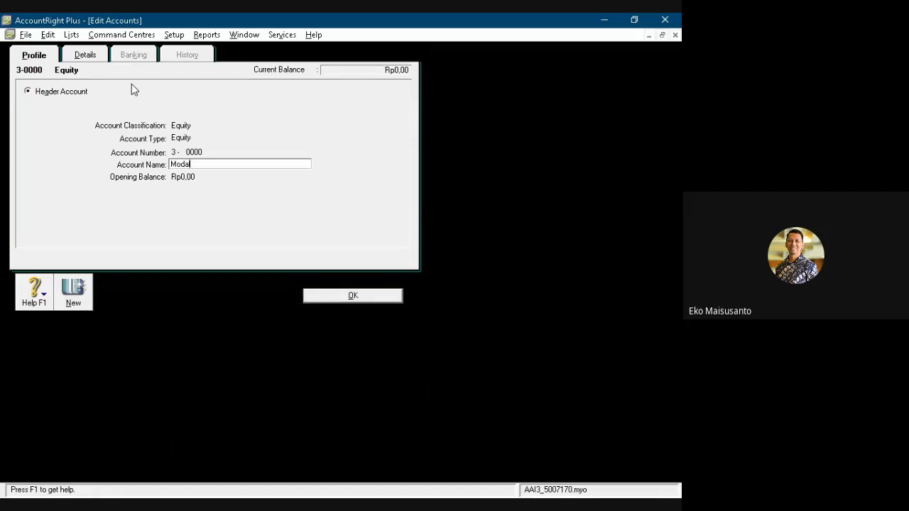
pyautogui.press('Return')
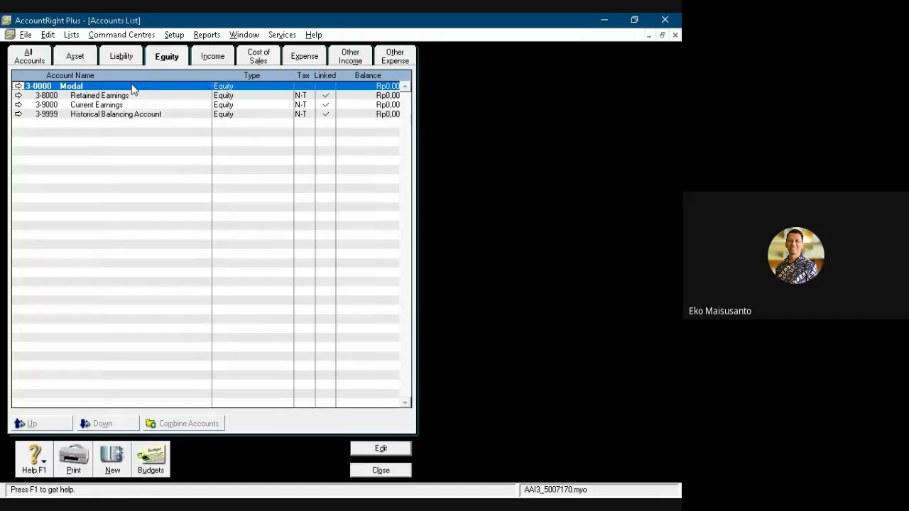
# - Create a detail equity account numbered 3-0300, named "Modal Tn." followed by the owner's name
pyautogui.click(113, 468)
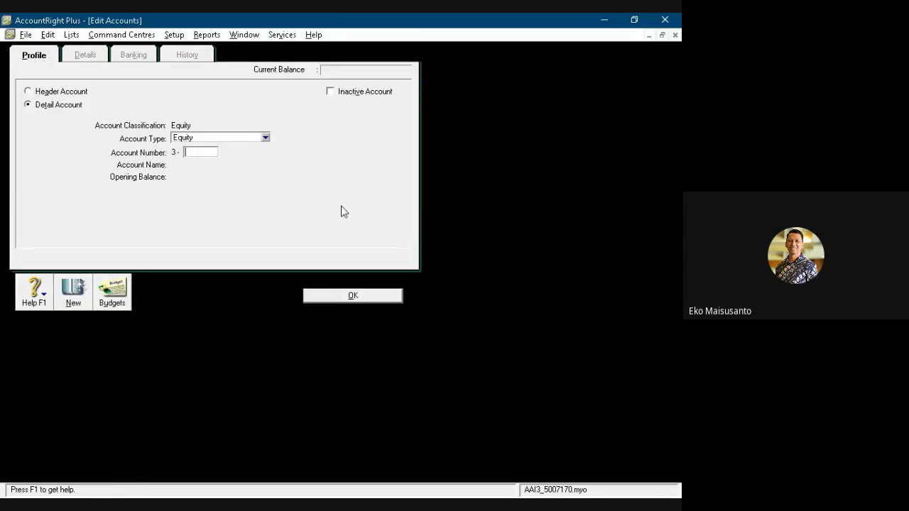
pyautogui.write('0300')
pyautogui.press('Tab')
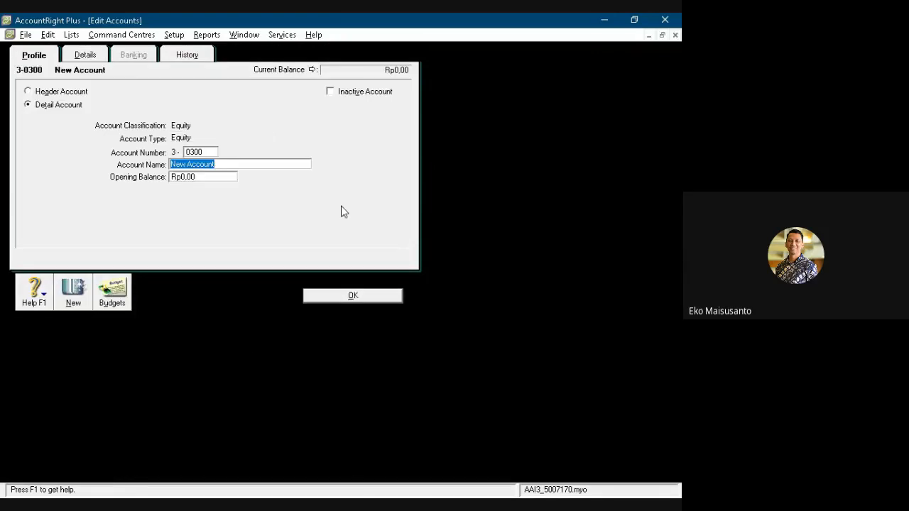
pyautogui.write('Modal Tn. Eko')
pyautogui.click(358, 297)
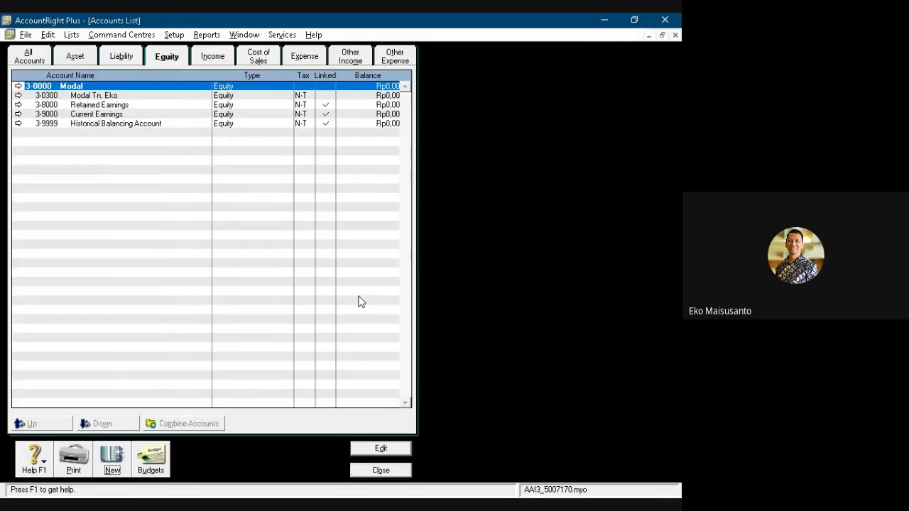
# - Rename the Retained Earnings equity account to Laba Ditahan
pyautogui.doubleClick(106, 105)
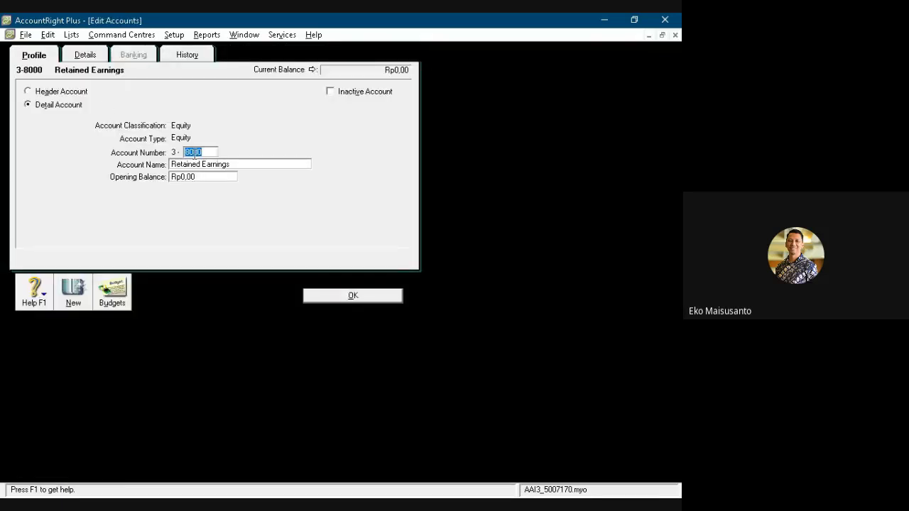
pyautogui.click(232, 166)
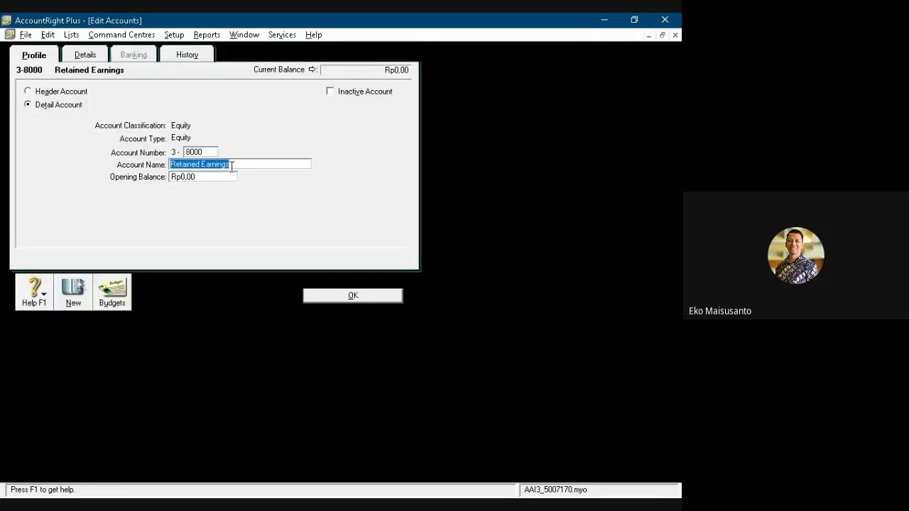
pyautogui.write('Laba Ditahan')
pyautogui.press('Return')
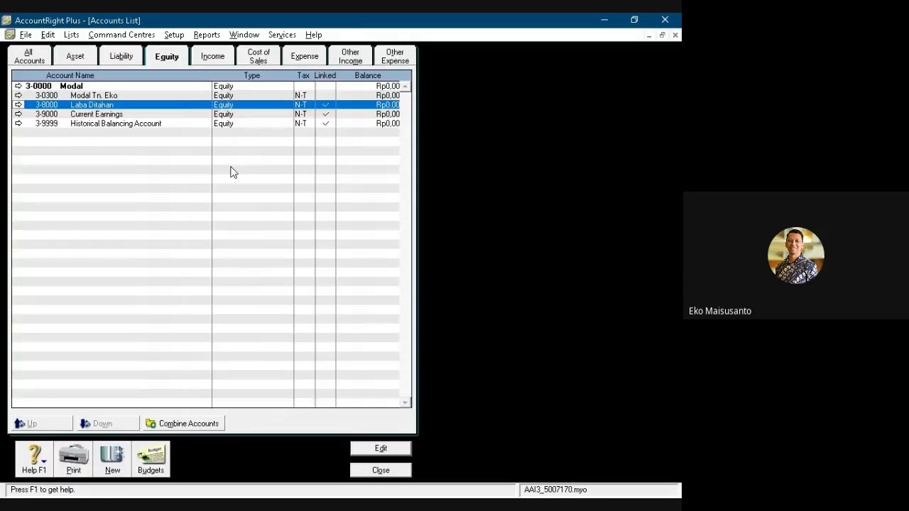
# - Rename the Current Earnings equity account to Laba Tahun Berjalan
pyautogui.doubleClick(102, 115)
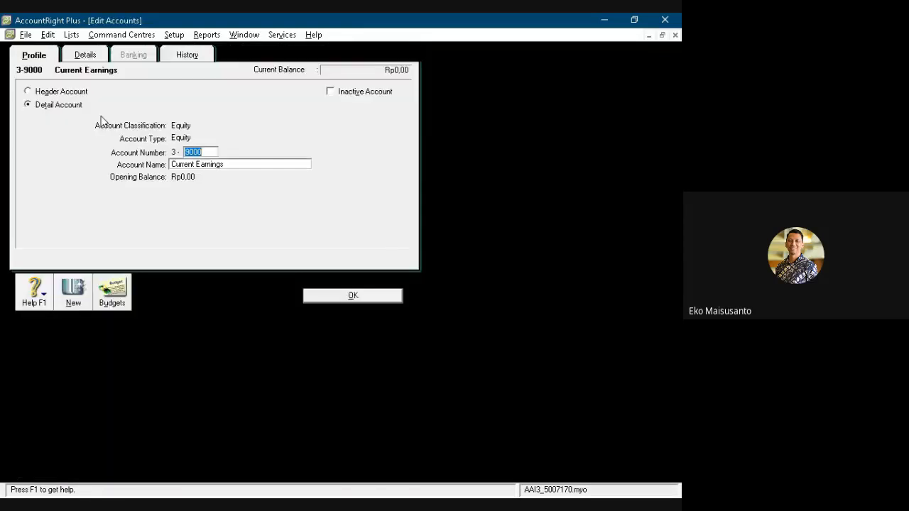
pyautogui.click(194, 167)
pyautogui.write('Laba')
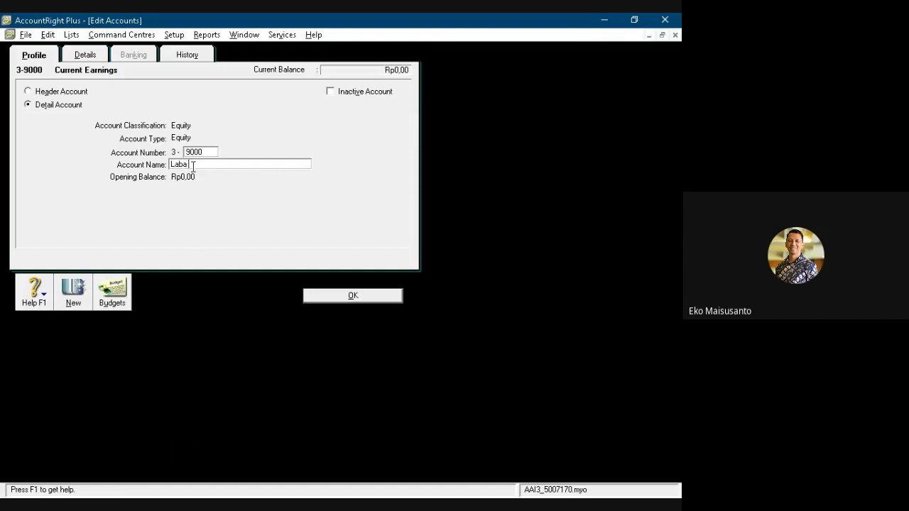
pyautogui.write(' Tahun Berjalan')
pyautogui.press('Return')
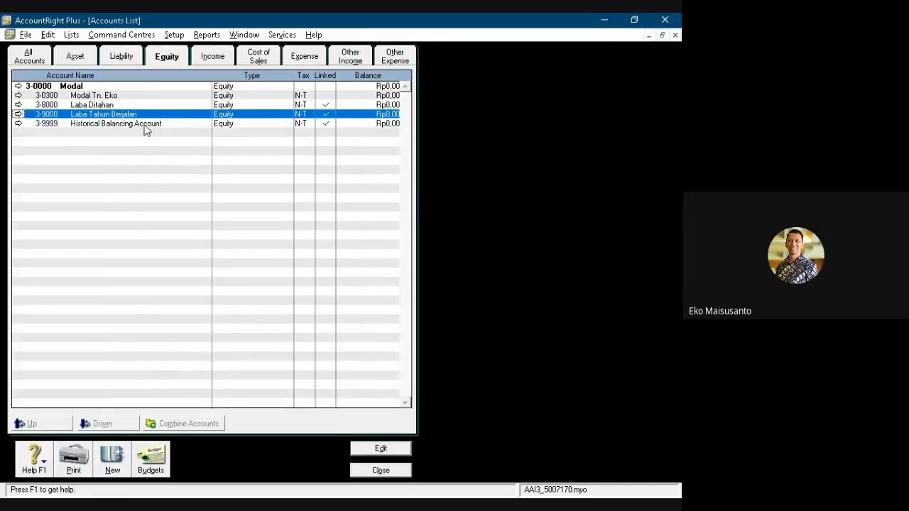
# - Rename the Historical Balancing Account in the equity accounts to Saldo Keseimbangan
pyautogui.doubleClick(144, 127)
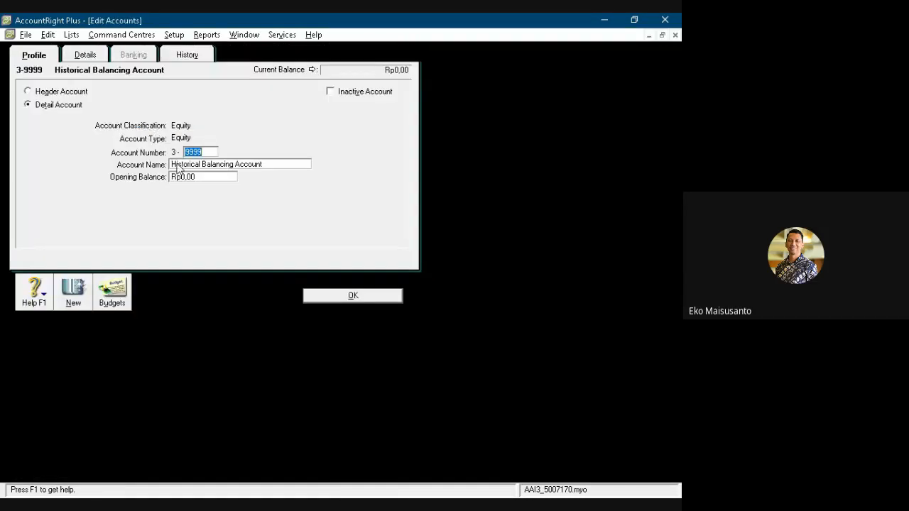
pyautogui.click(177, 164)
pyautogui.write('Sald')
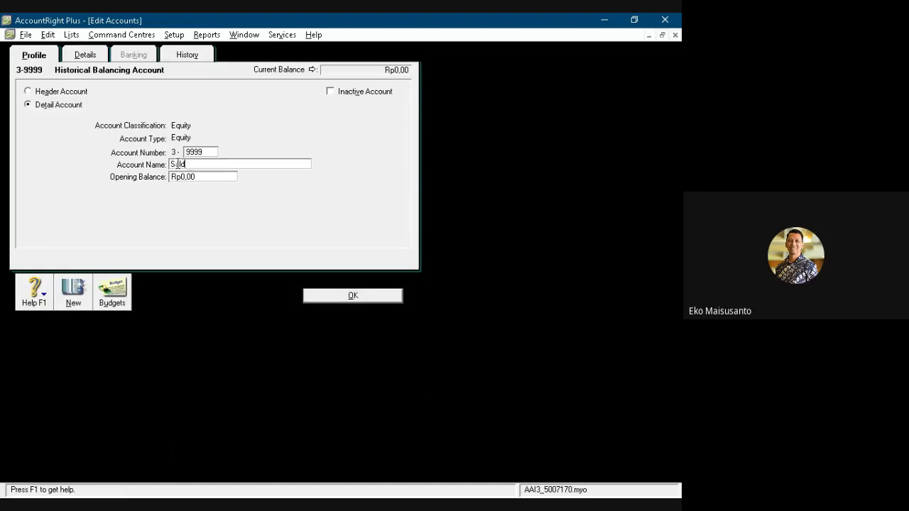
pyautogui.write('o Keseimbangan')
pyautogui.click(320, 296)
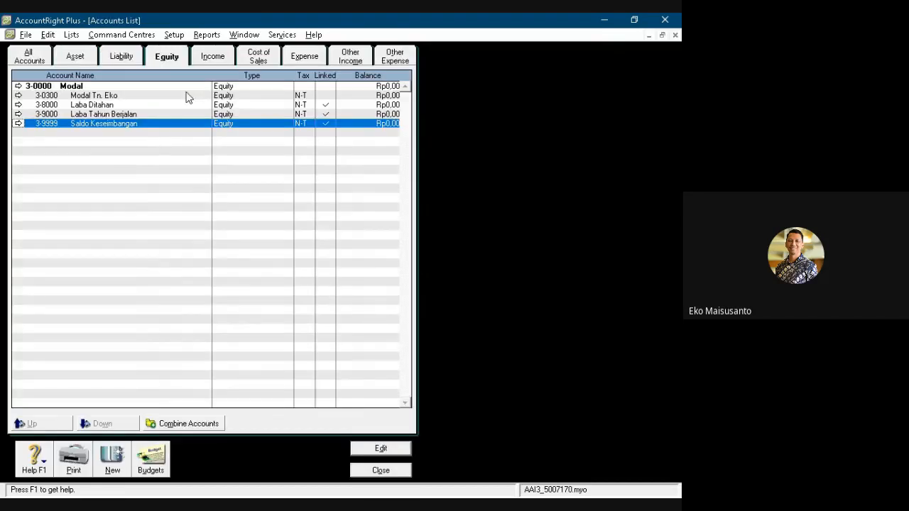
# - Rename the top-level Income header account 4-0000 to Pendaparan
pyautogui.click(213, 56)
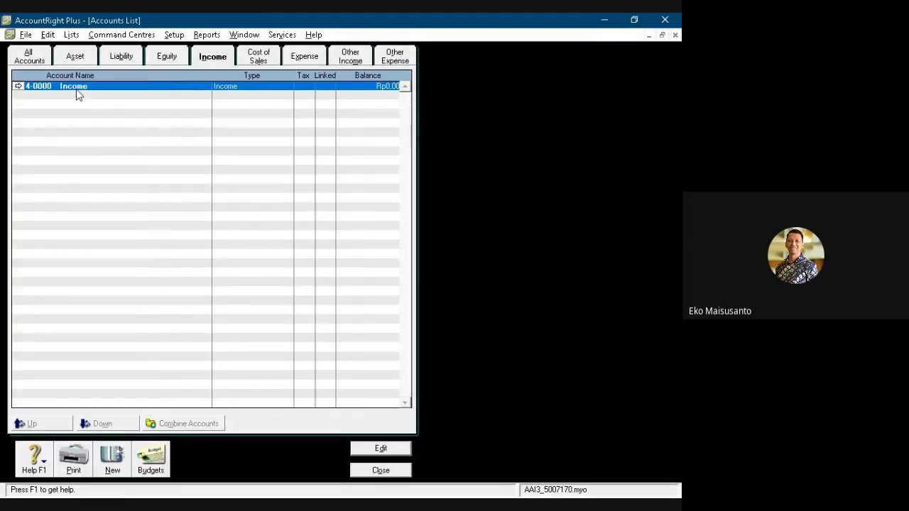
pyautogui.doubleClick(76, 90)
pyautogui.write('Pendaparan')
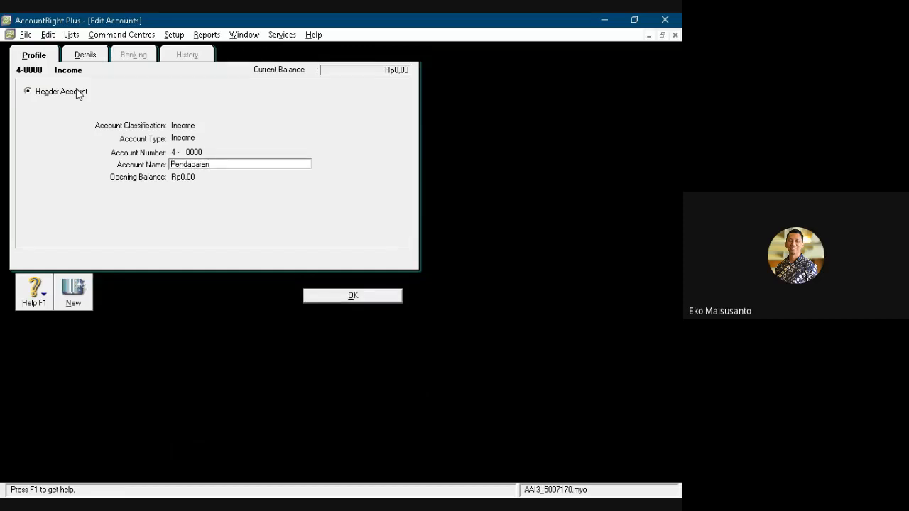
pyautogui.press('Return')
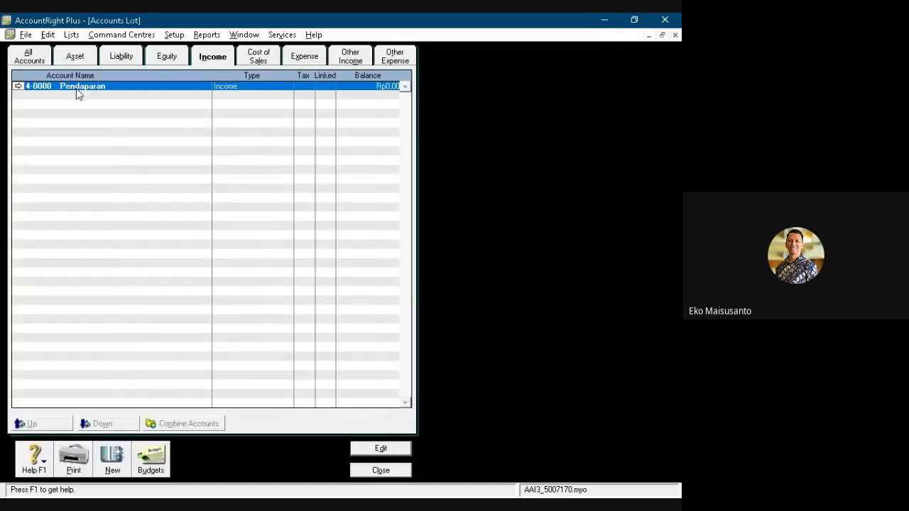
# - Create a detail income account numbered 4-0400 and named Penjualan
pyautogui.doubleClick(78, 94)
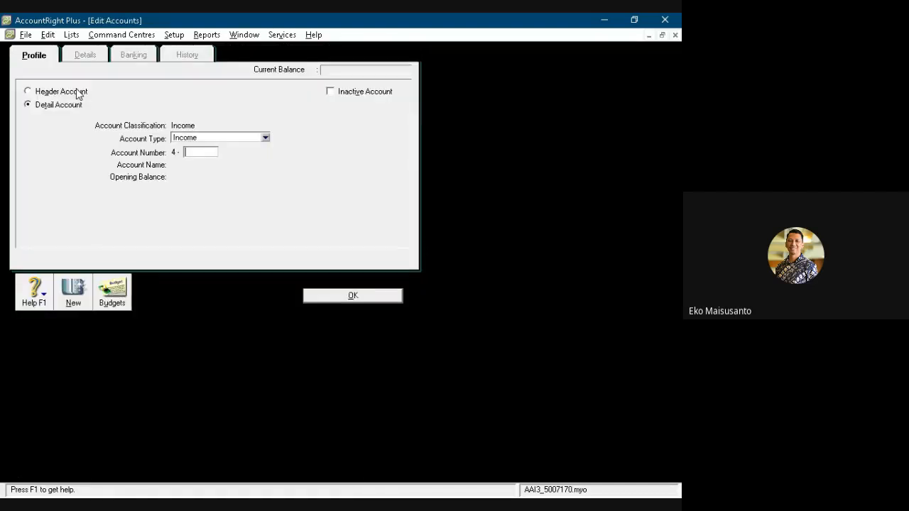
pyautogui.write('0400')
pyautogui.press('Tab')
pyautogui.write('Penjuala')
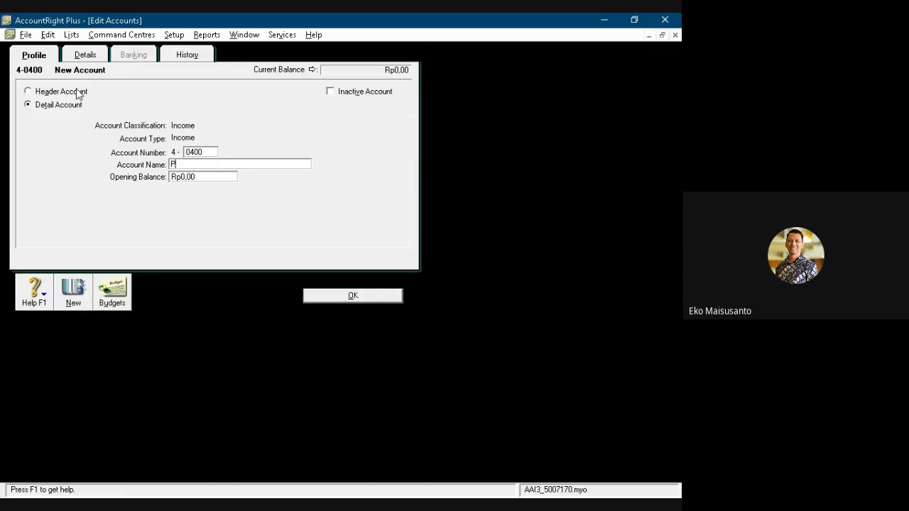
pyautogui.press('Return')
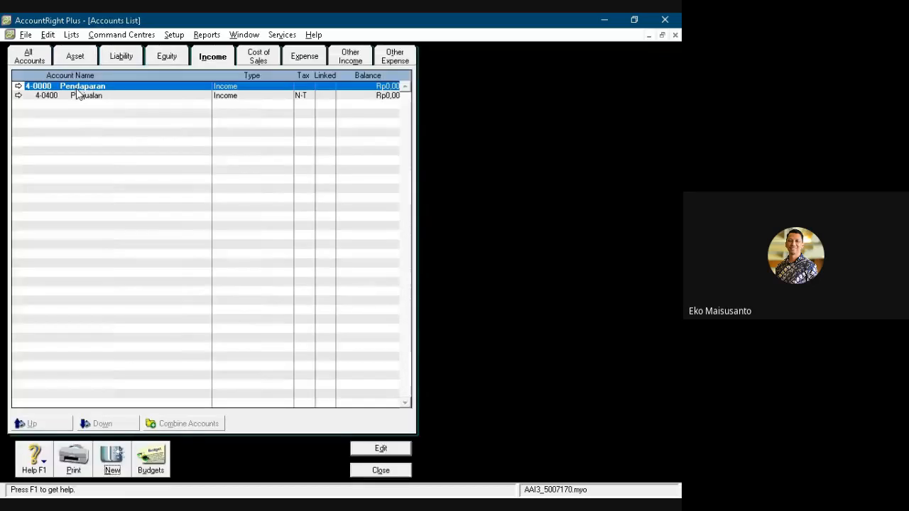
# - Create a detail income account numbered 4-0401 and named Pot. Penjualan
pyautogui.press('Return')
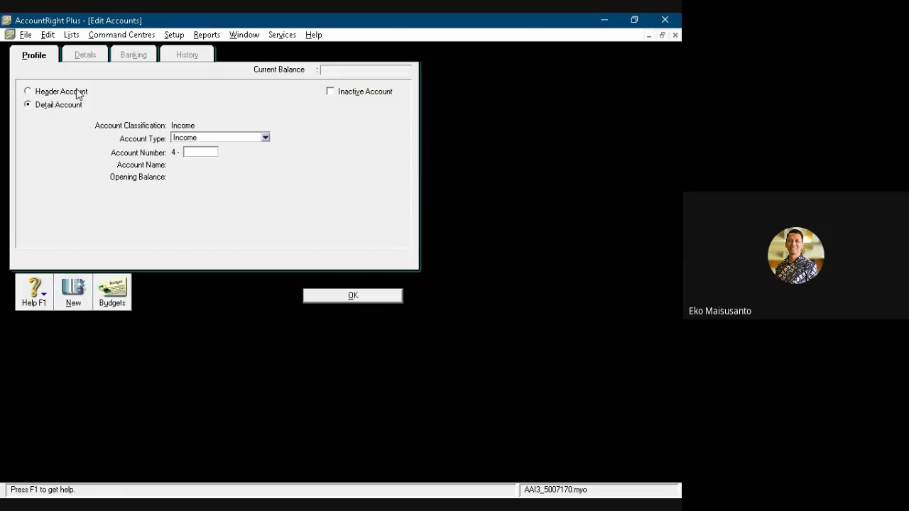
pyautogui.write('0401')
pyautogui.press('Tab')
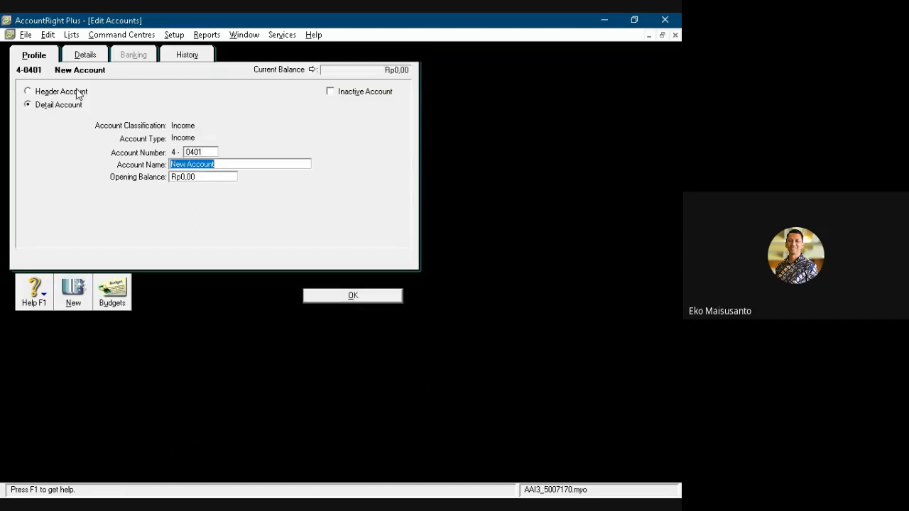
pyautogui.write('Pot. Penjualan')
pyautogui.press('Return')
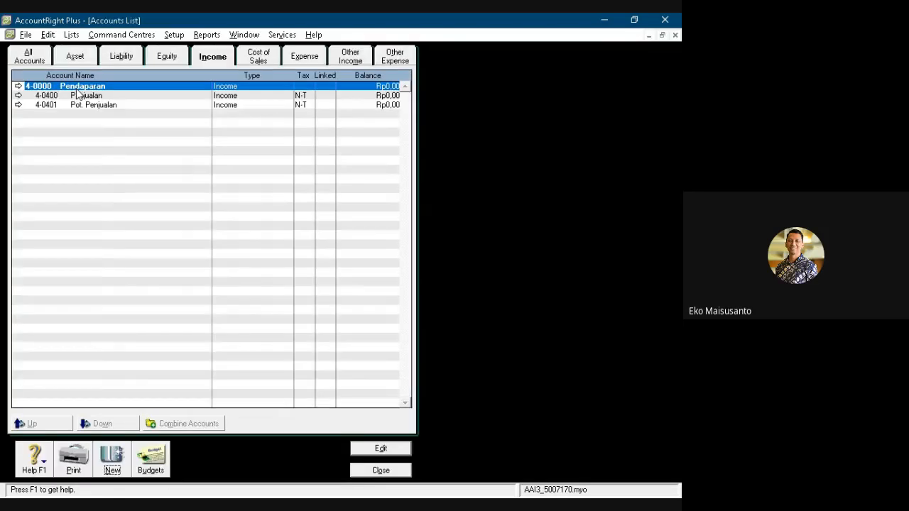
# - Create a detail income account numbered 4-0402 and named Retur Penjualan
pyautogui.hotkey('alt', 'n')
pyautogui.write('0402')
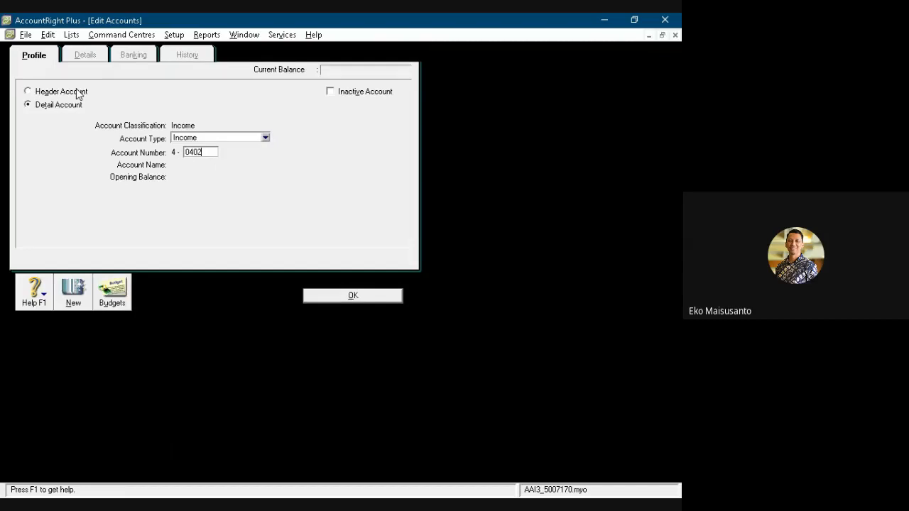
pyautogui.press('Tab')
pyautogui.write('R')
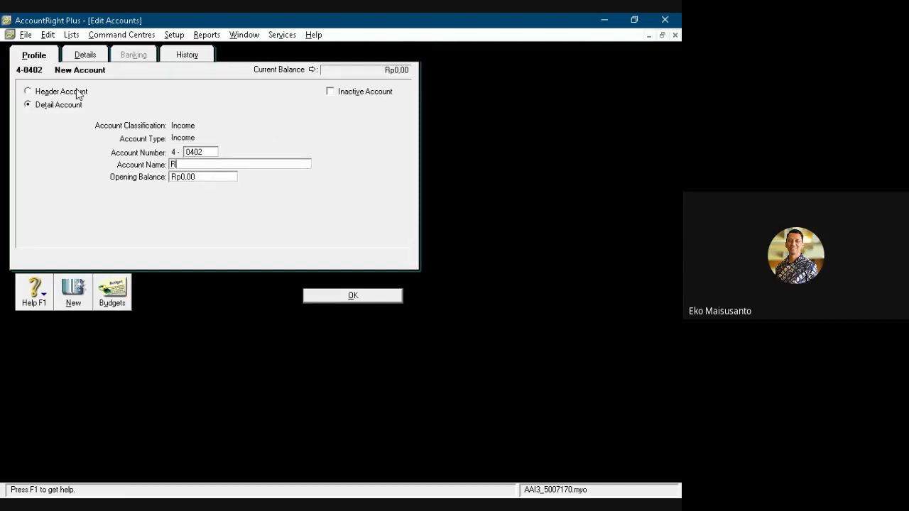
pyautogui.write('etur Penjualan')
pyautogui.press('Return')
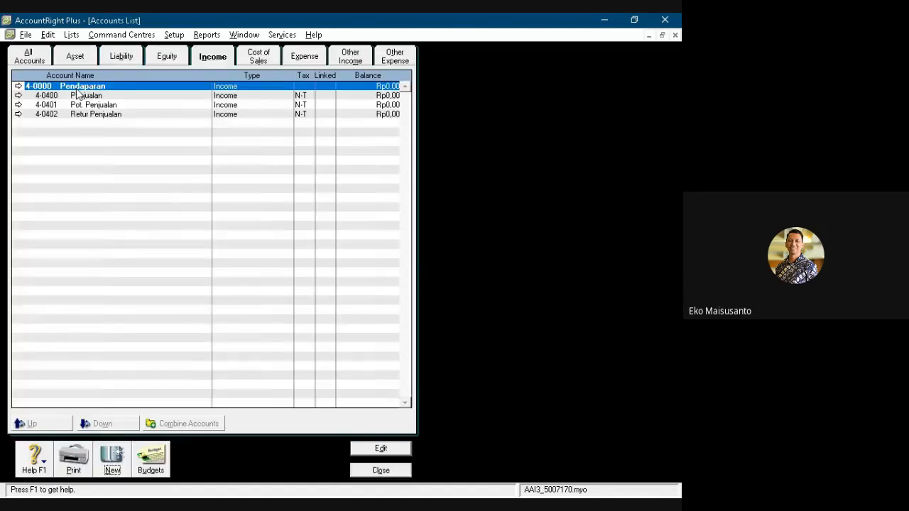
# - Rename the top-level Cost Of Sales header account 5-0000 to Harga Pokok Penjualan
pyautogui.click(257, 60)
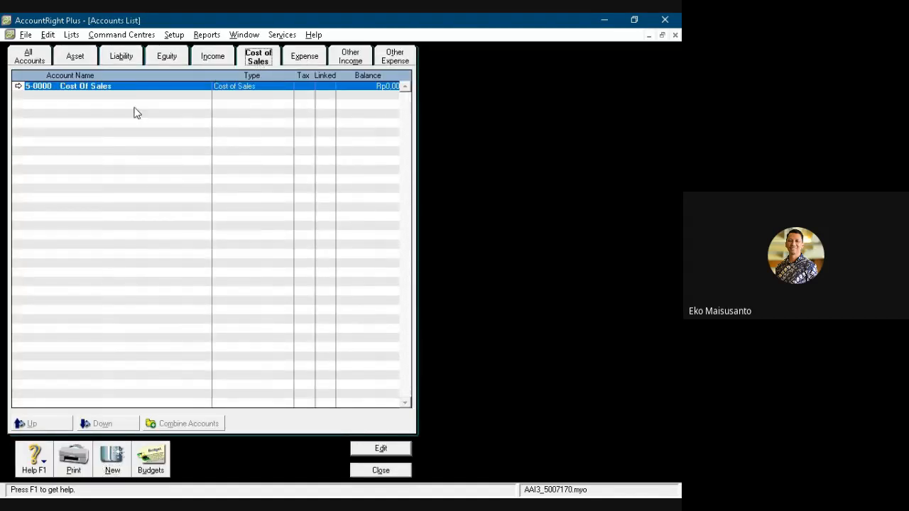
pyautogui.doubleClick(122, 89)
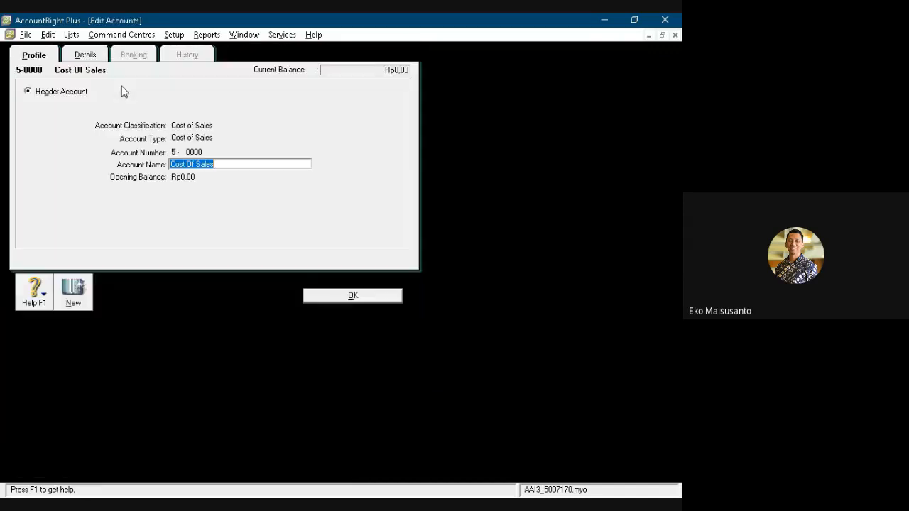
pyautogui.write('Harag')
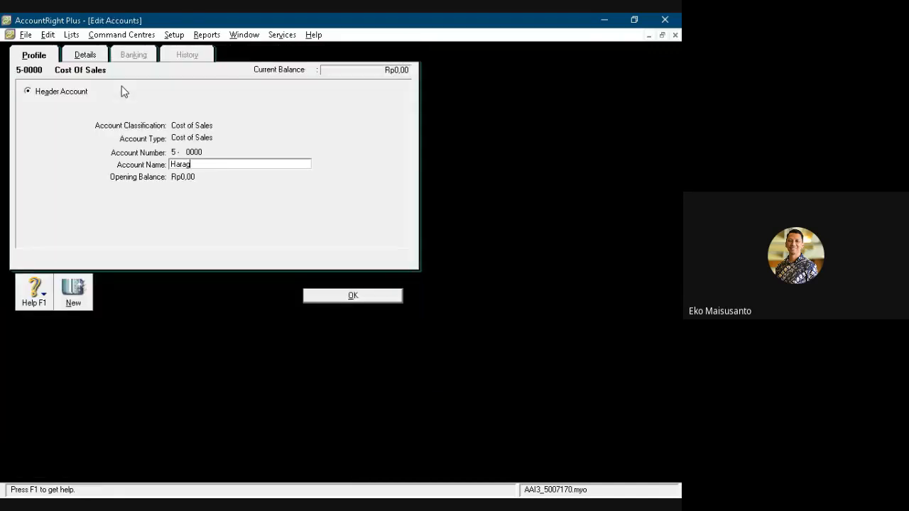
pyautogui.press('BackSpace')
pyautogui.write('ga Pokok (pen')
pyautogui.press('BackSpace')
pyautogui.press('BackSpace')
pyautogui.press('BackSpace')
pyautogui.press('BackSpace')
pyautogui.write('Penjualan')
pyautogui.press('Return')
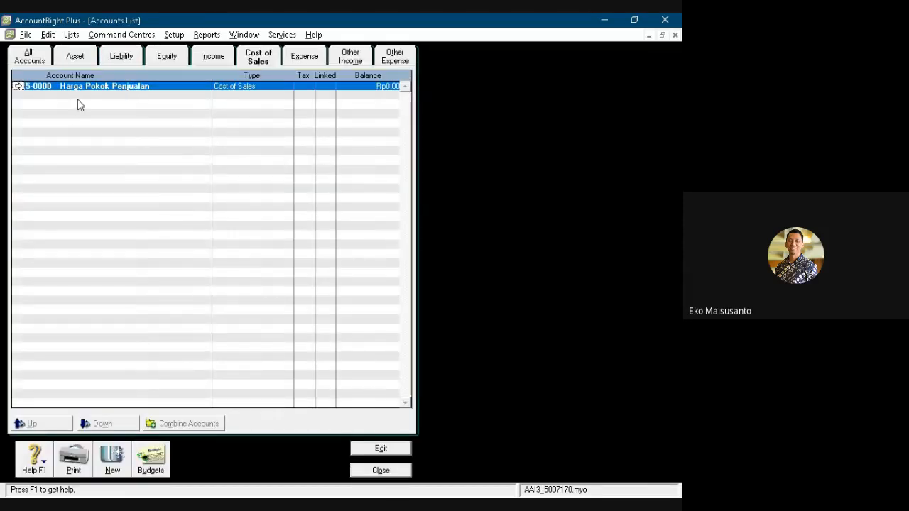
# - Create a detail cost of sales account numbered 5-0500 and named Pembelian
pyautogui.click(120, 460)
pyautogui.write('0500')
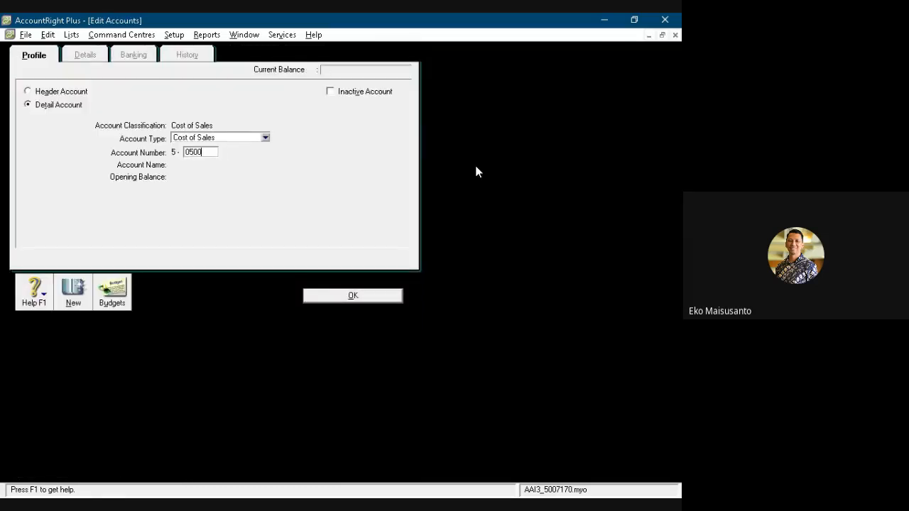
pyautogui.press('Tab')
pyautogui.write('Pembelian')
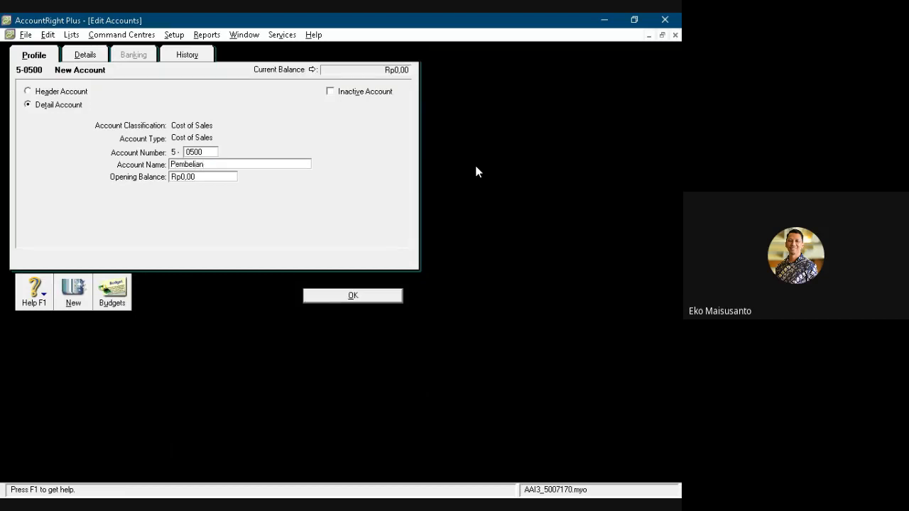
pyautogui.press('Return')
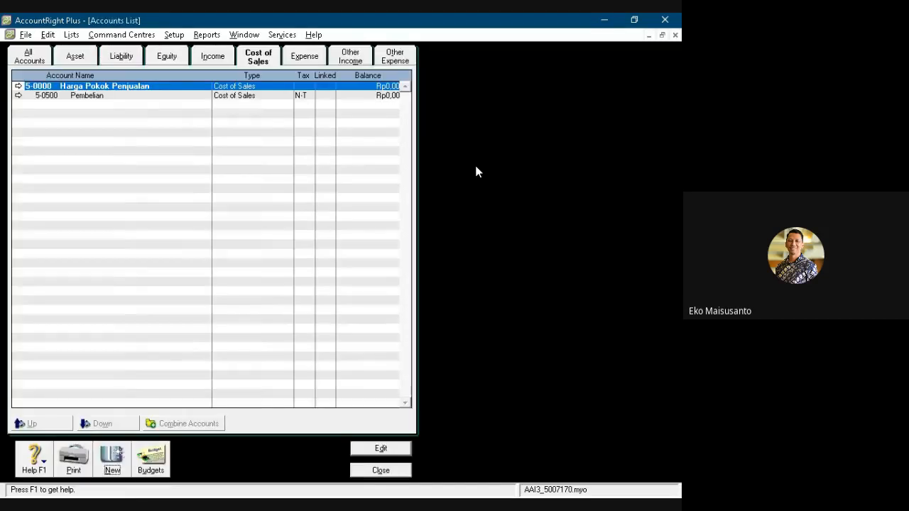
# - Create a detail cost of sales account numbered 5-0501 and named Pot. Pembelian
pyautogui.hotkey('ctrl', 'n')
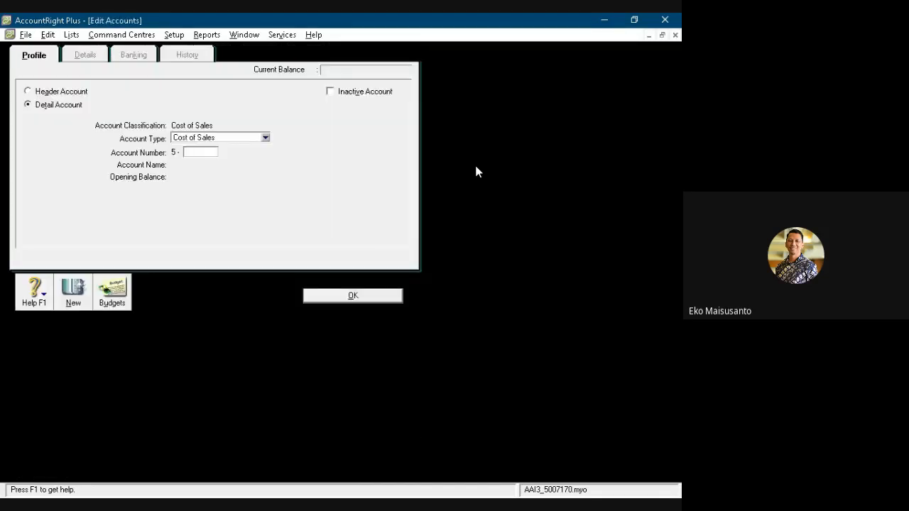
pyautogui.write('0501')
pyautogui.press('Tab')
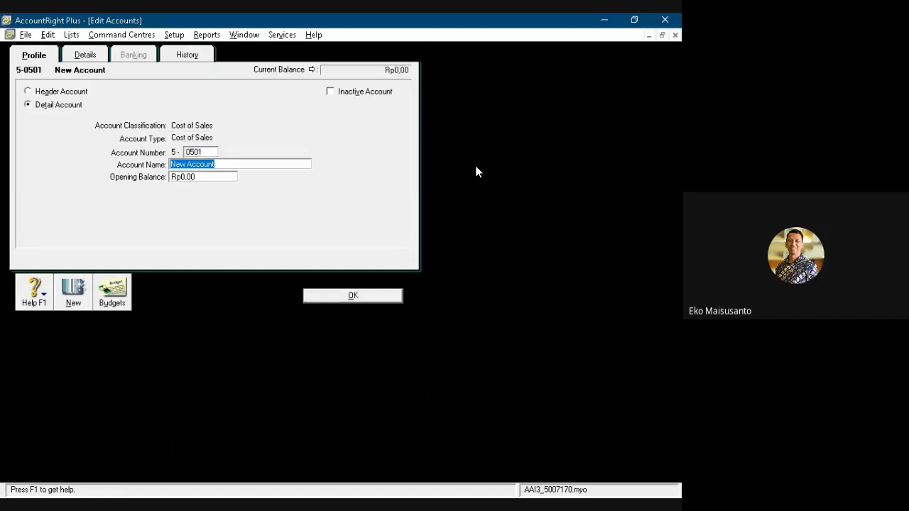
pyautogui.write('Pot. Pembelian')
pyautogui.press('Return')
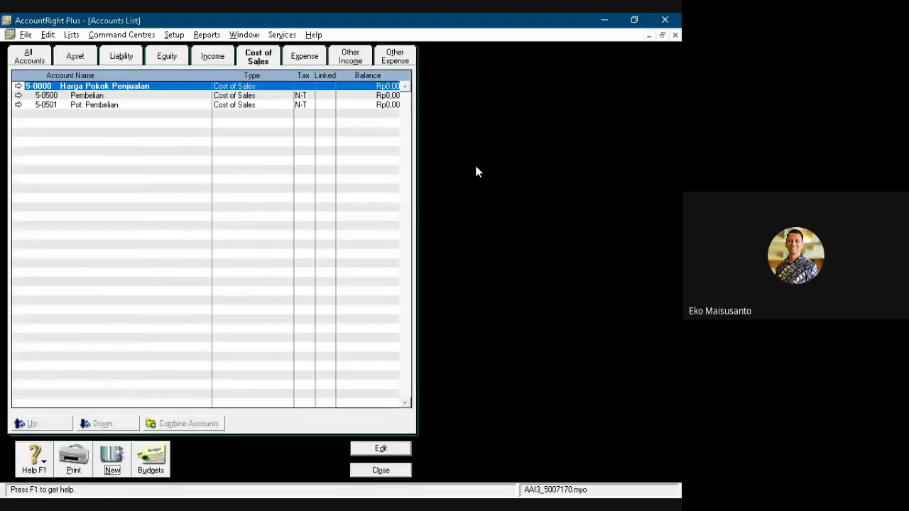
# - Create a detail cost of sales account numbered 5-0502 and named Retur Pembelian
pyautogui.hotkey('ctrl', 'n')
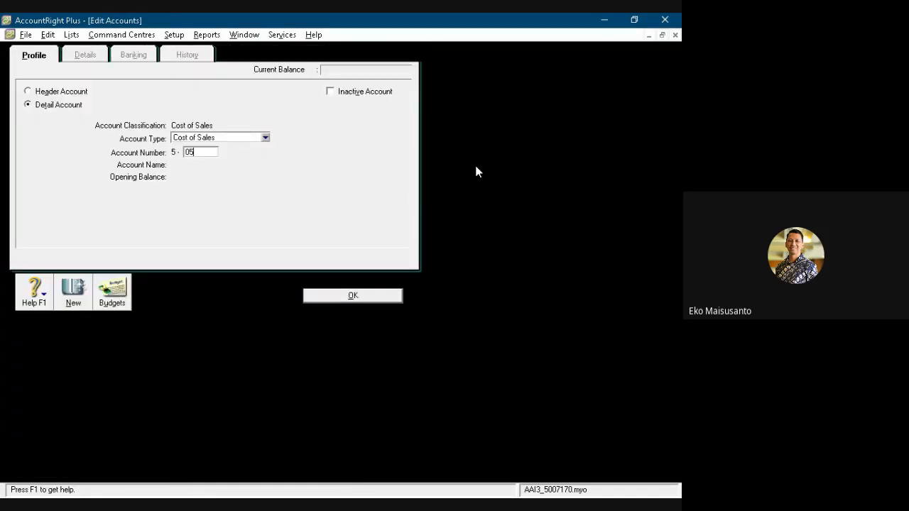
pyautogui.press('Tab')
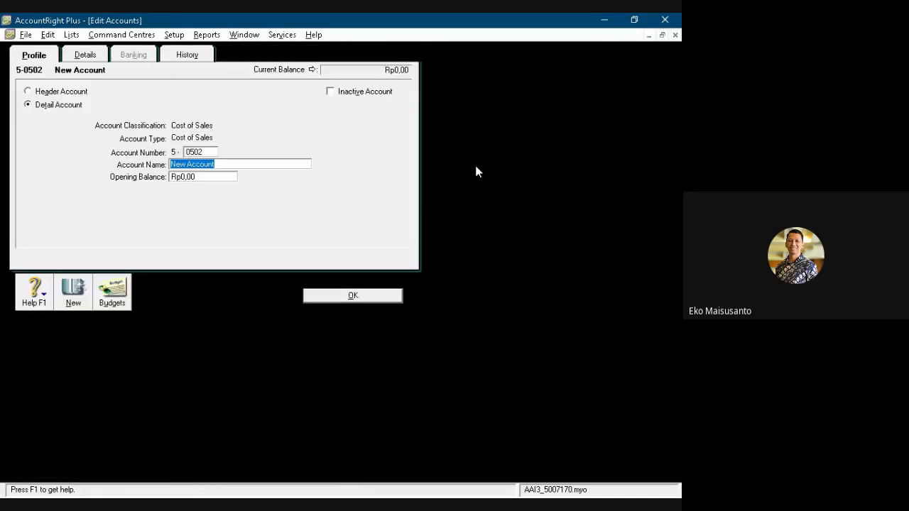
pyautogui.write('Retru')
pyautogui.press('BackSpace')
pyautogui.press('BackSpace')
pyautogui.write('ur Pembelian')
pyautogui.press('Return')
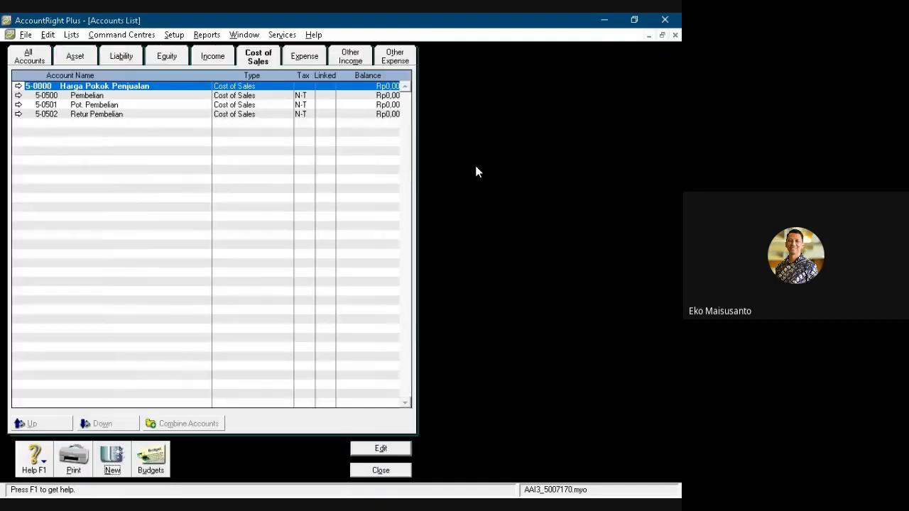
# - Create a detail cost of sales account numbered 5-0503 and named B. Angkut Pembelian
pyautogui.hotkey('alt', 'n')
pyautogui.write('0503')
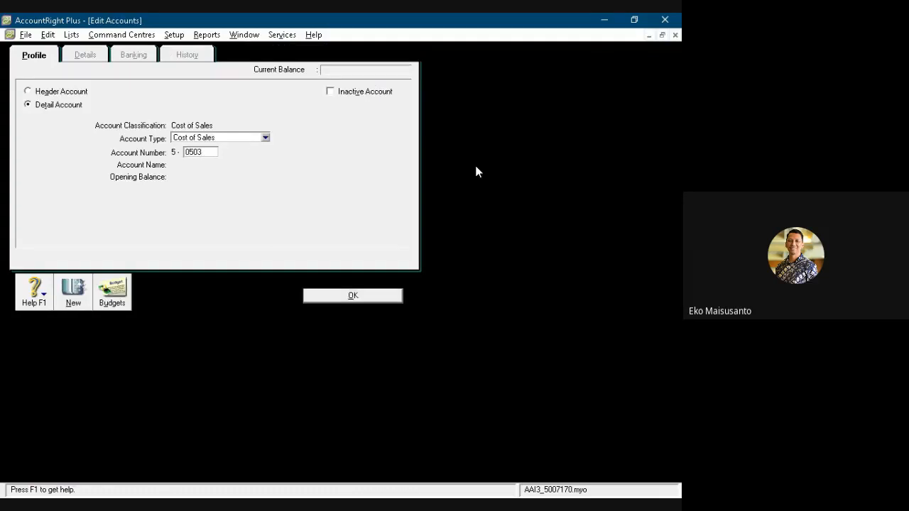
pyautogui.press('Tab')
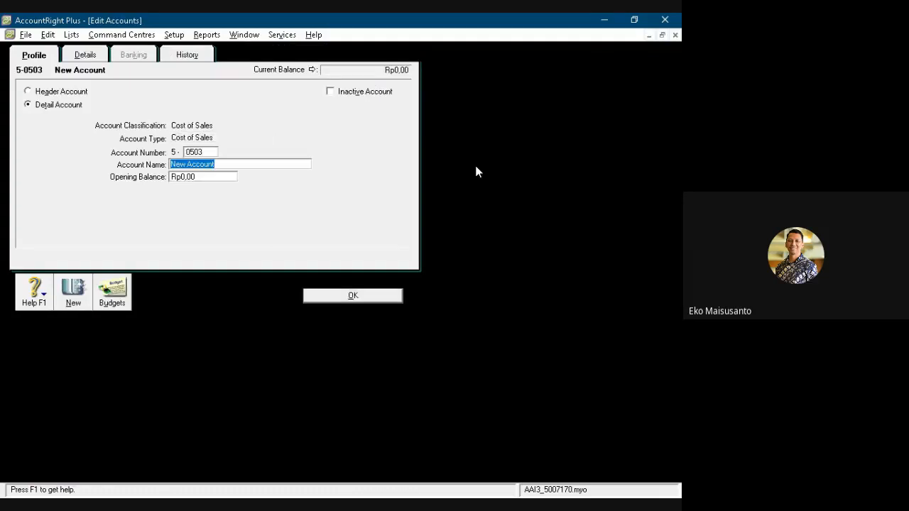
pyautogui.write('B. An')
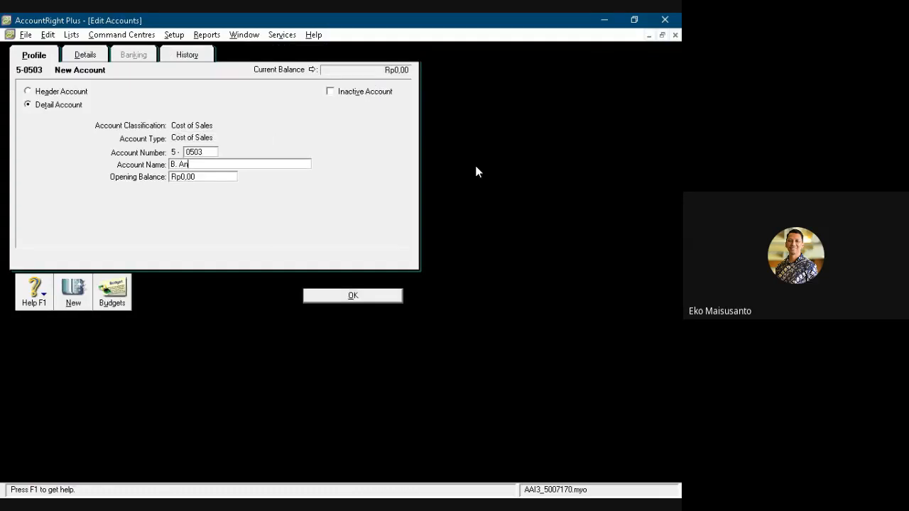
pyautogui.write('gkut Pembelian')
pyautogui.press('Return')
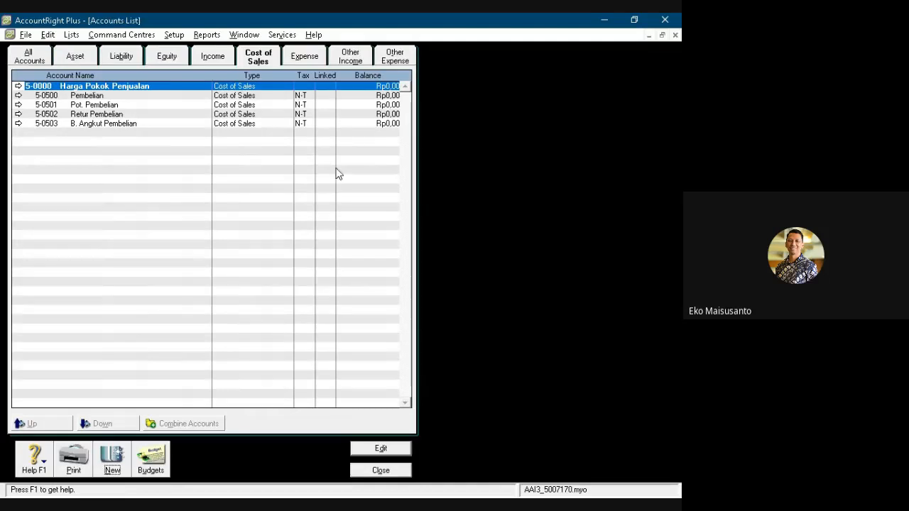
# - Rename the top-level Expenses header account 6-0000 to Beban Operasional
pyautogui.click(303, 60)
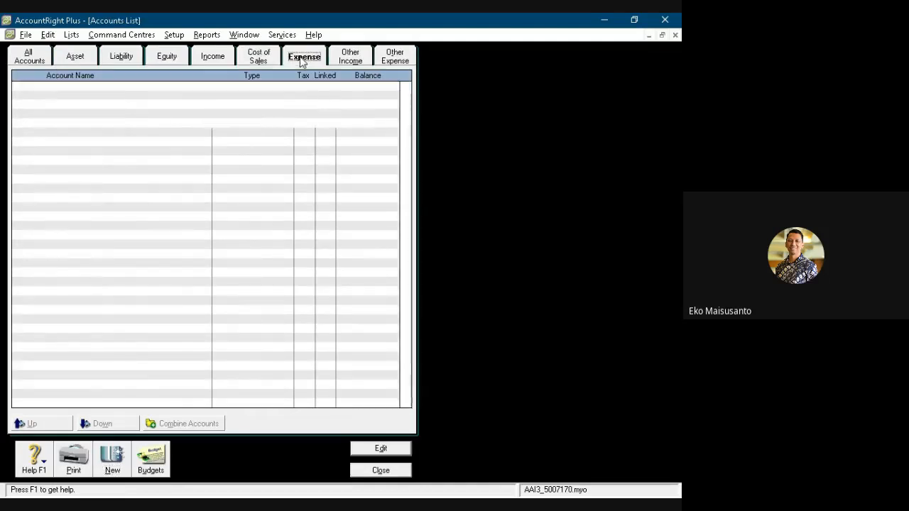
pyautogui.doubleClick(152, 87)
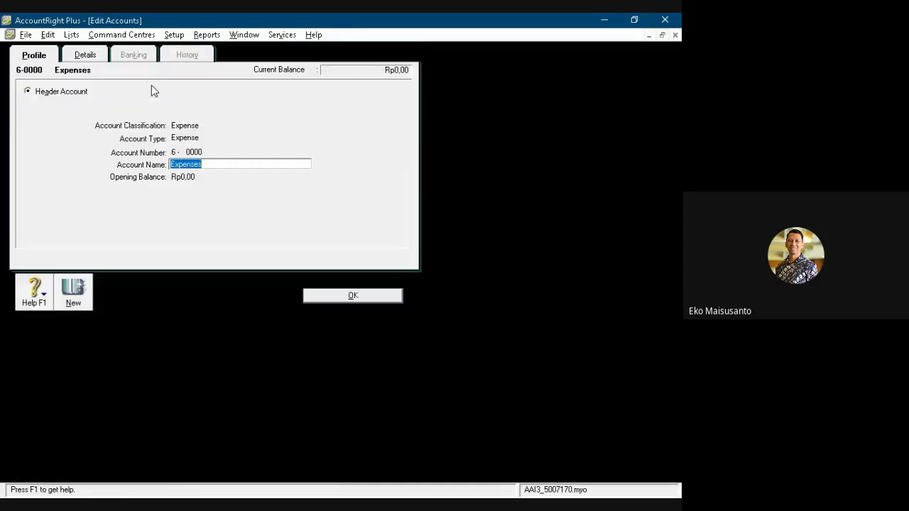
pyautogui.write('Beban ')
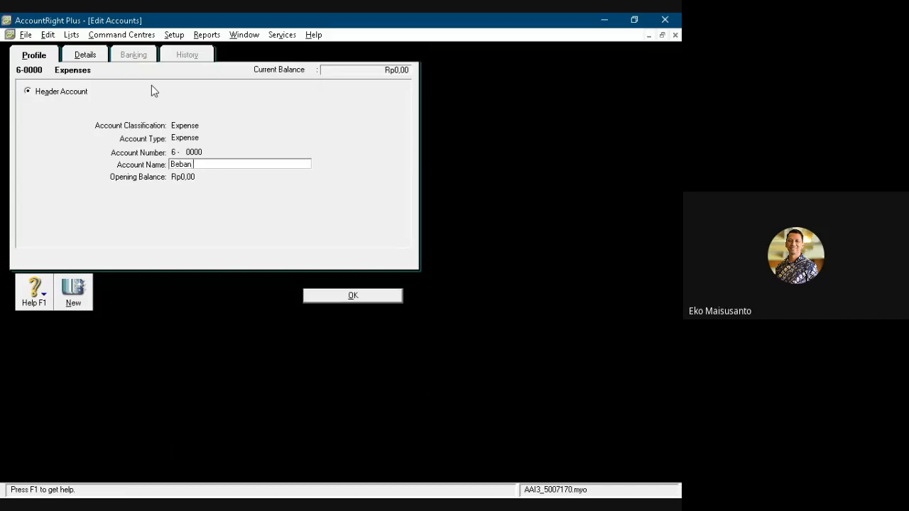
pyautogui.write('Operasional')
pyautogui.press('Return')
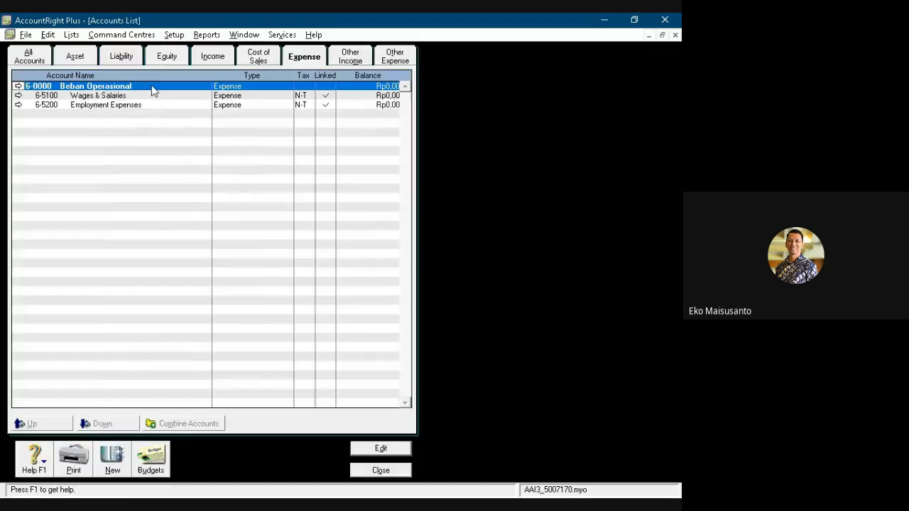
# - Renumber the Wages & Salaries expense account to 6-0511 and rename it Beban Gaji
pyautogui.doubleClick(88, 100)
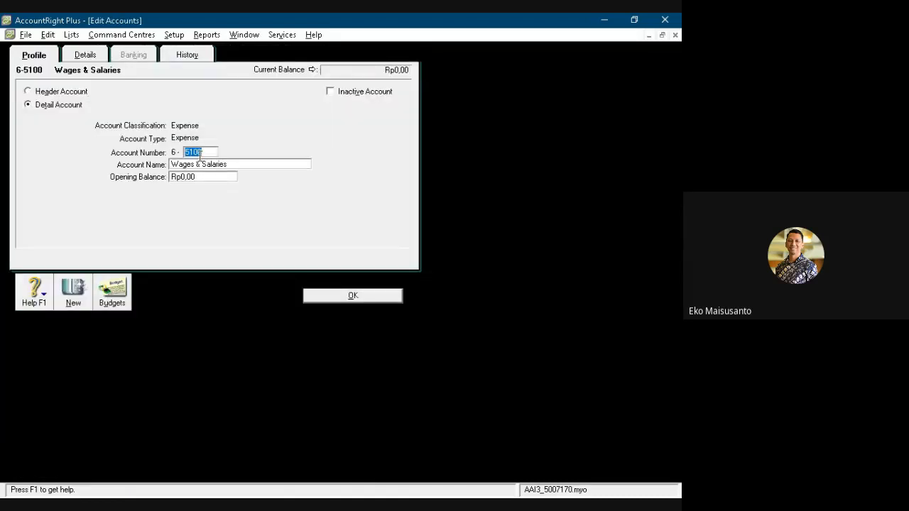
pyautogui.write('0511')
pyautogui.press('Tab')
pyautogui.write('Beban Gaji')
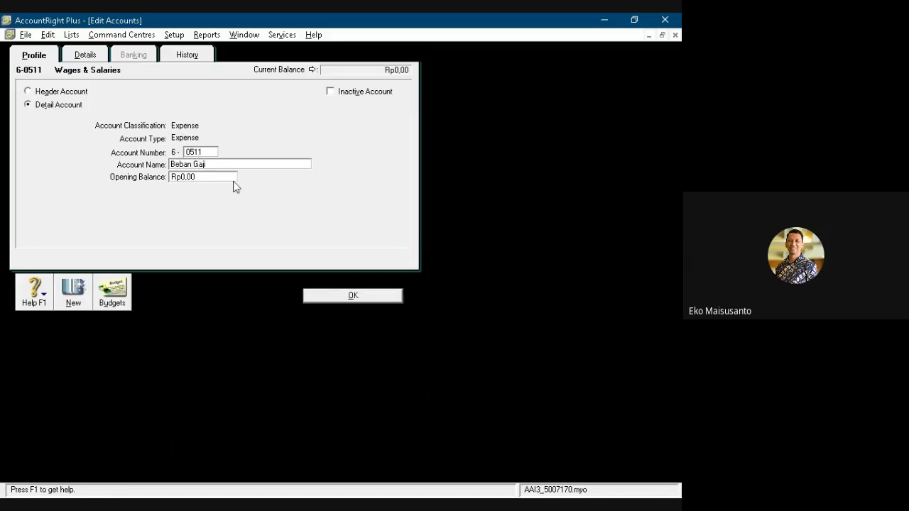
pyautogui.click(339, 298)
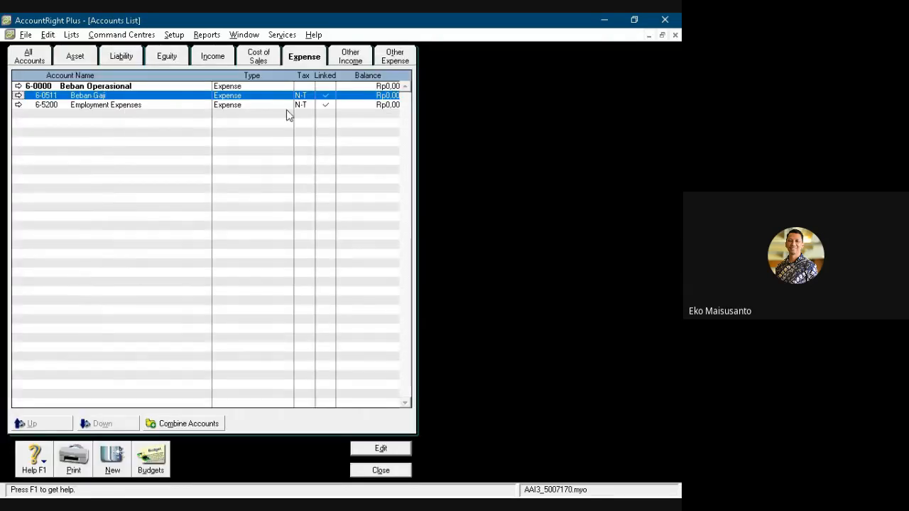
# - Relink the payroll default employer expense account to 6-0511 Beban Gaji and delete the 6-5200 Employment Expenses account
pyautogui.doubleClick(121, 106)
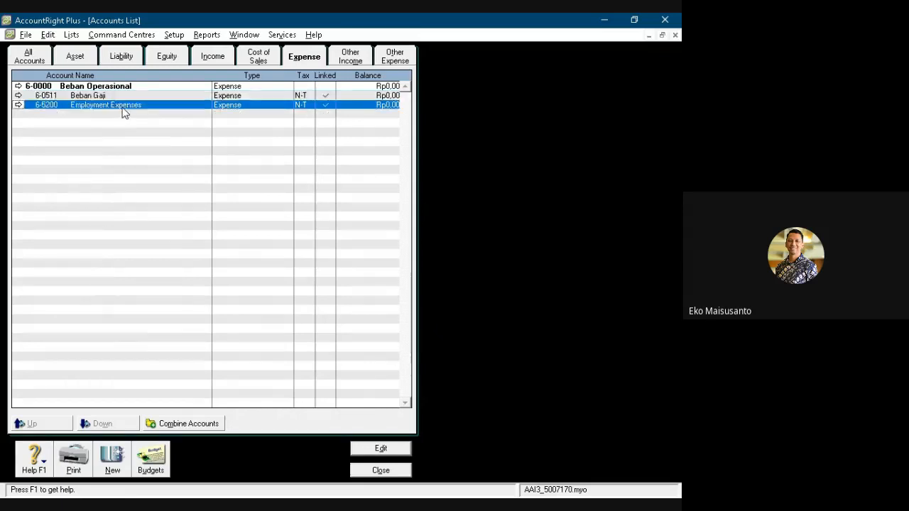
pyautogui.click(85, 55)
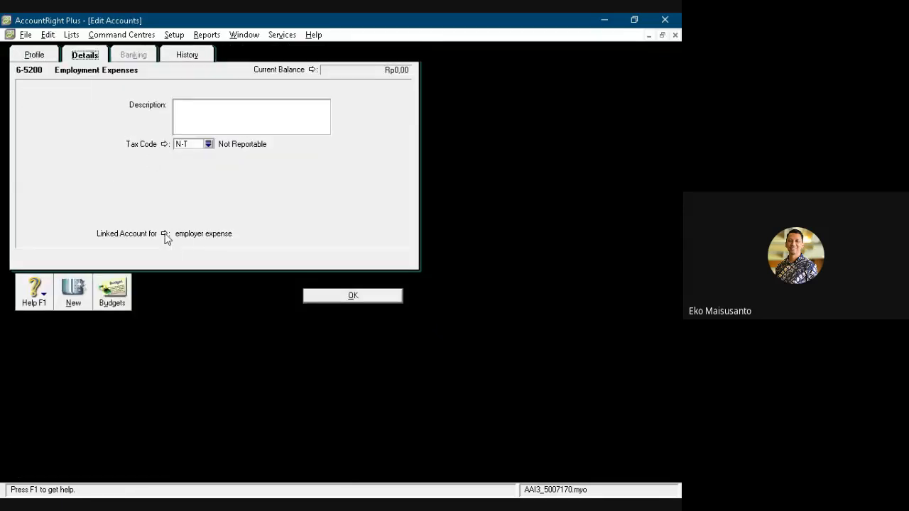
pyautogui.click(167, 238)
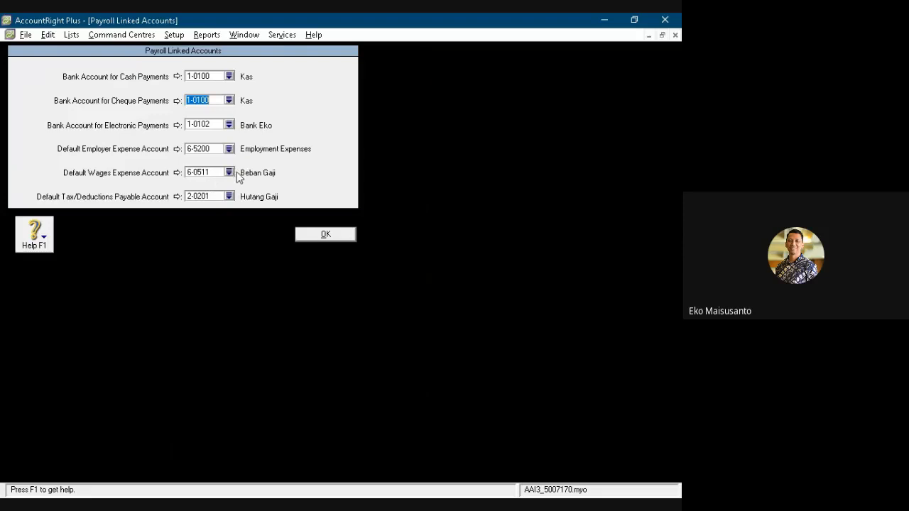
pyautogui.click(229, 148)
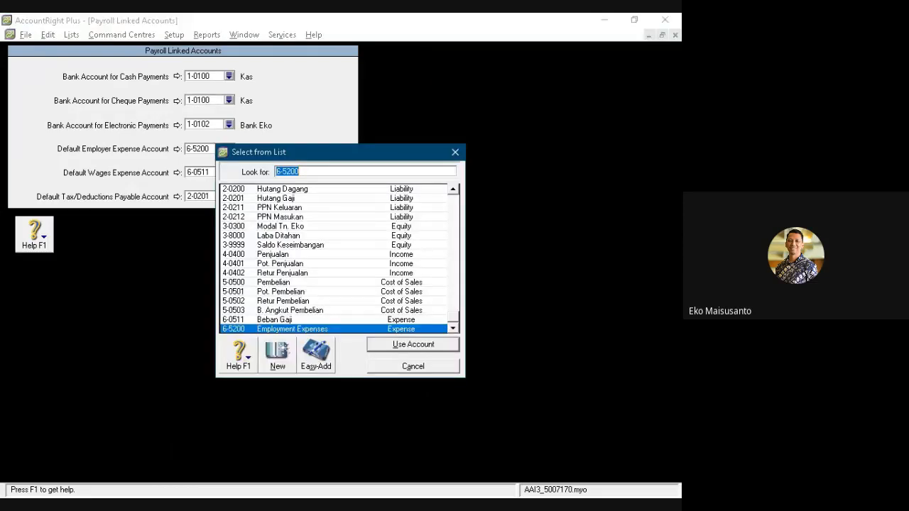
pyautogui.click(284, 320)
pyautogui.click(392, 345)
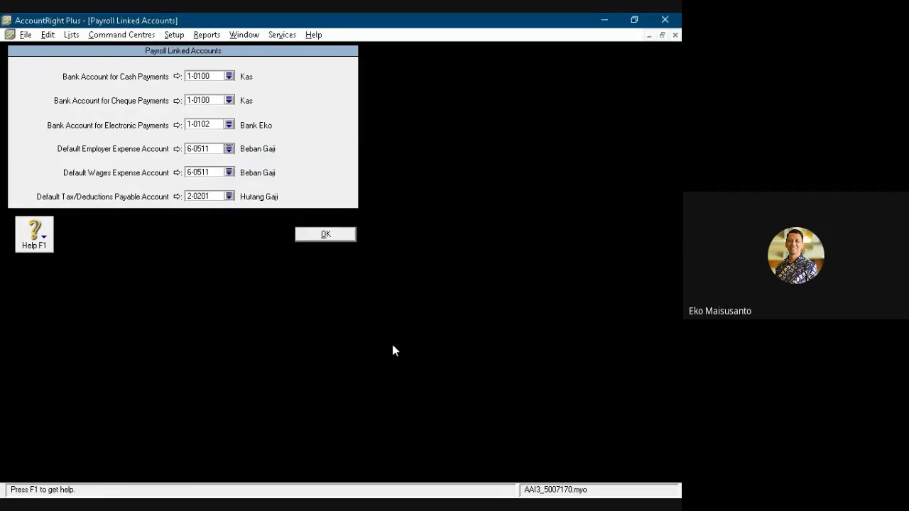
pyautogui.click(319, 238)
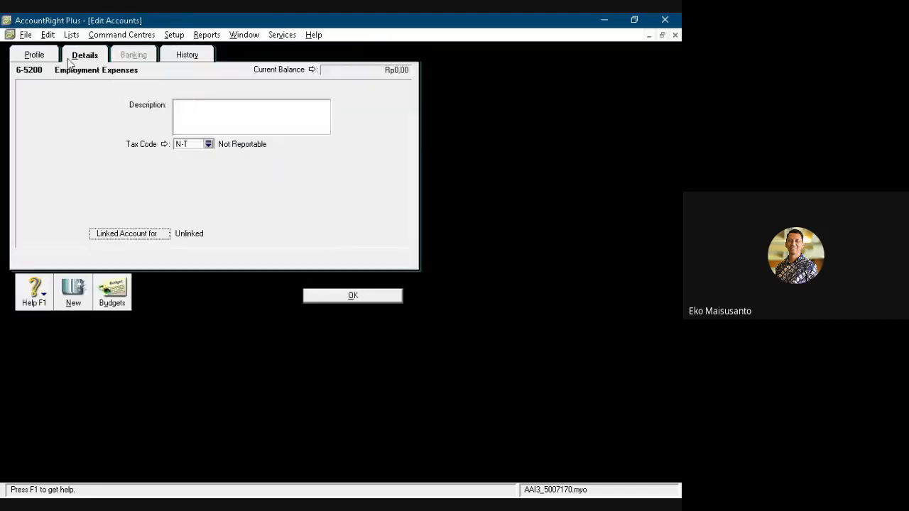
pyautogui.click(48, 34)
pyautogui.click(75, 127)
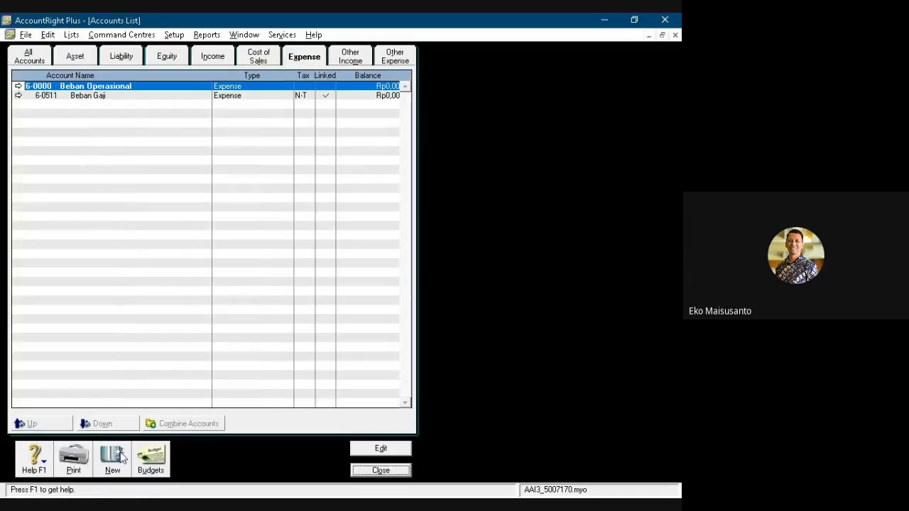
# - Create a detail expense account numbered 6-0512 and named Beban LAT
pyautogui.click(112, 458)
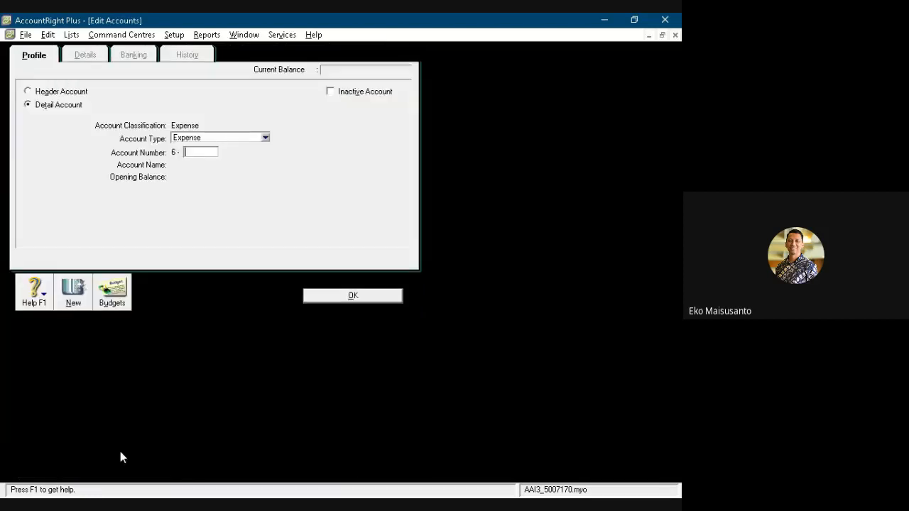
pyautogui.press('Tab')
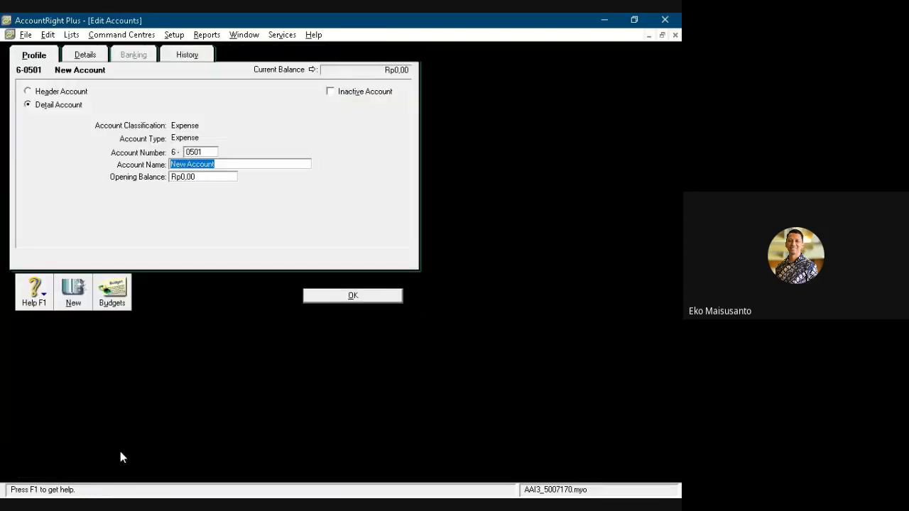
pyautogui.click(202, 153)
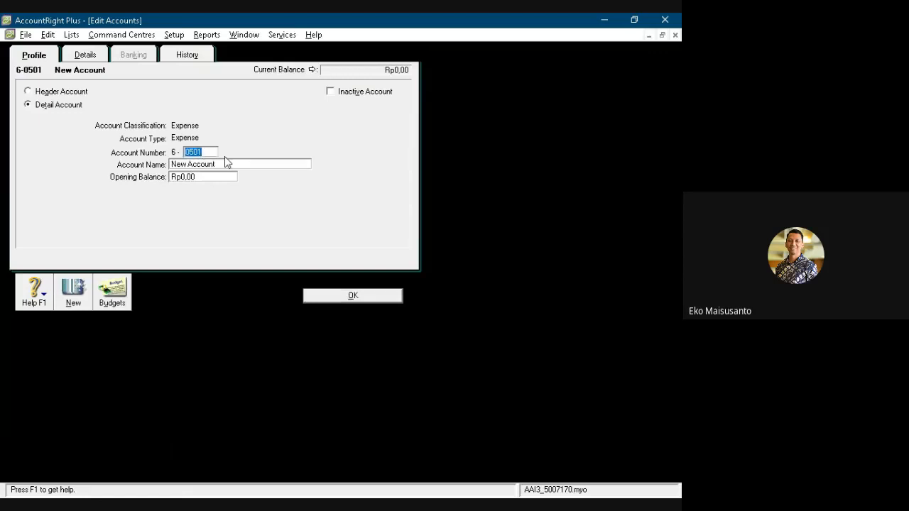
pyautogui.write('0512')
pyautogui.press('Tab')
pyautogui.write('Beban LAT')
pyautogui.click(323, 296)
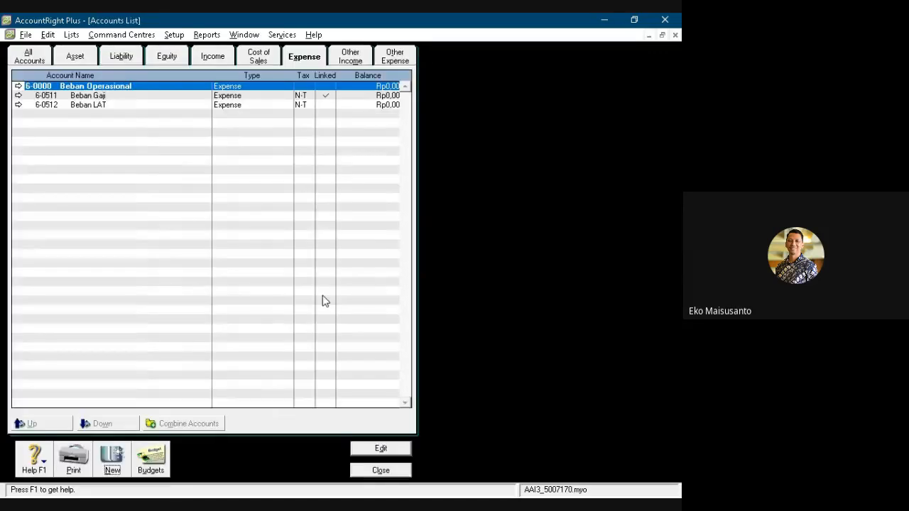
# - Create a detail expense account numbered 6-0513 and named B. Angkut Penjualan
pyautogui.click(116, 455)
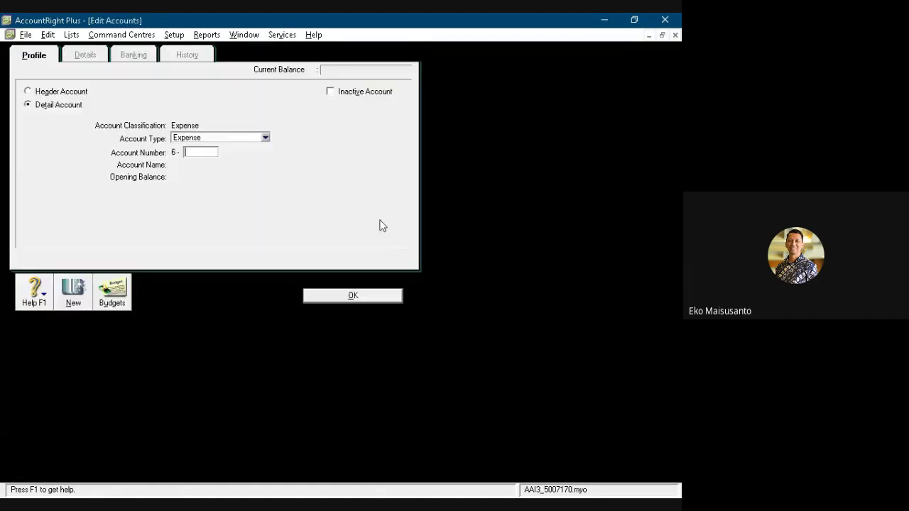
pyautogui.write('0513')
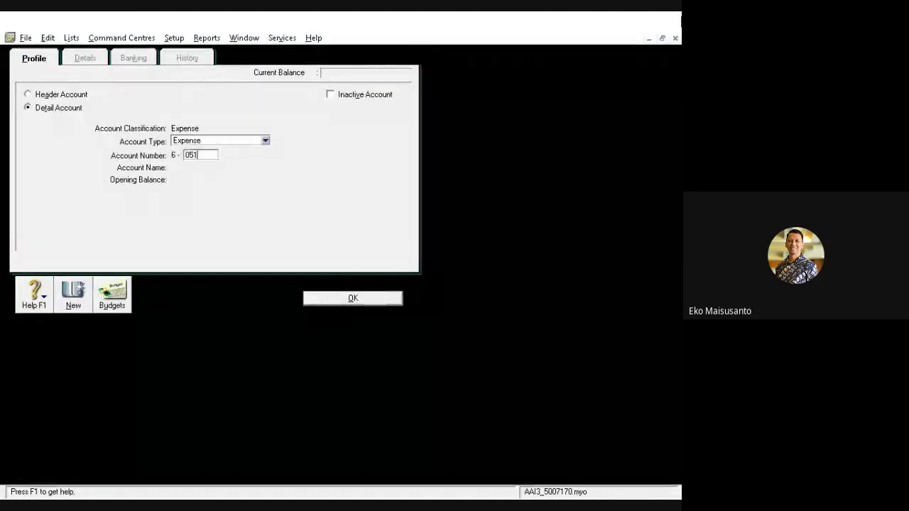
pyautogui.press('Tab')
pyautogui.write('B')
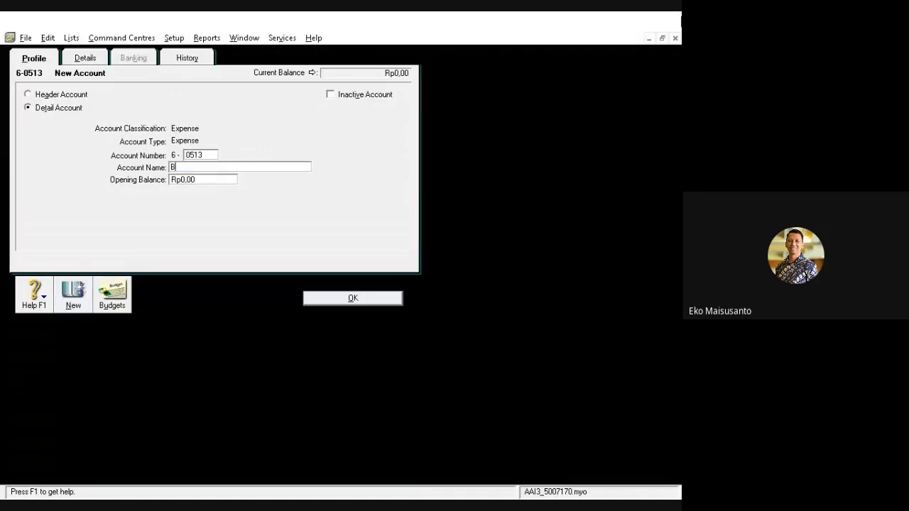
pyautogui.write('. Angku')
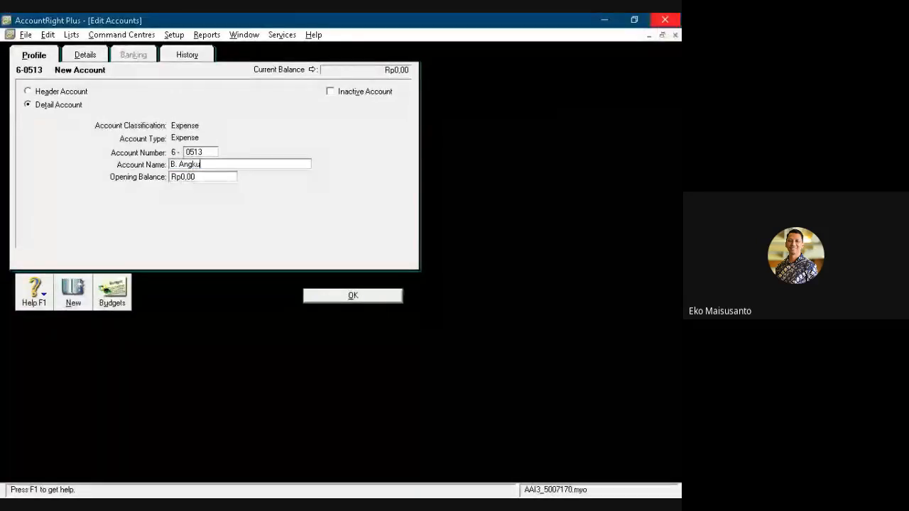
pyautogui.write('t Penjuala')
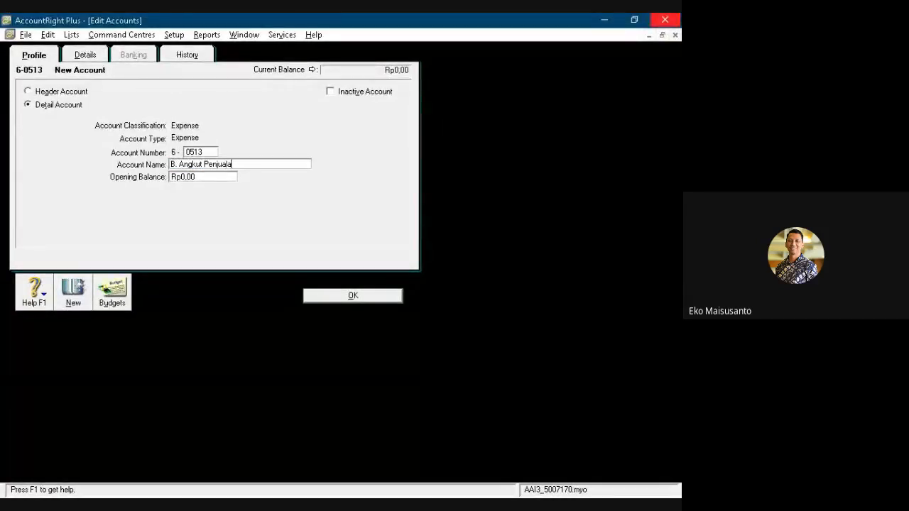
pyautogui.write('n')
pyautogui.press('Return')
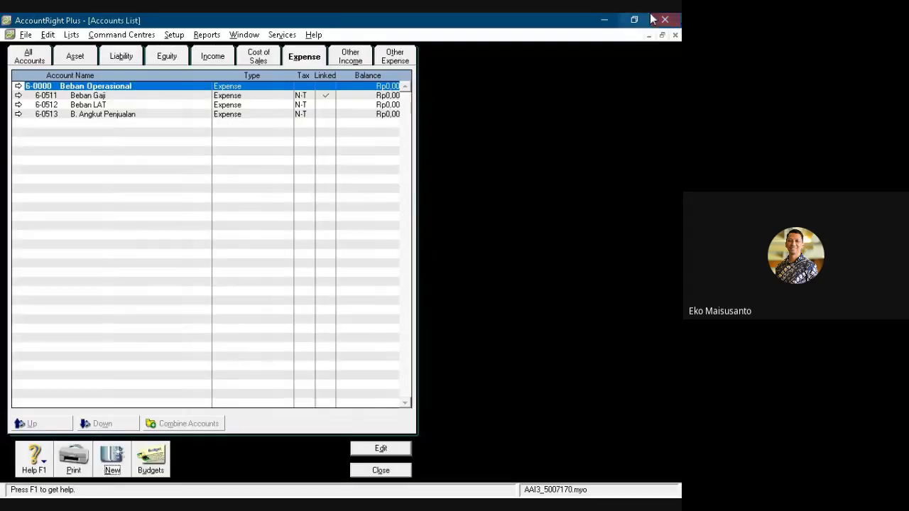
# - Rename the Other Income header account 8-0000 to Pendapatan Lain-lain
pyautogui.click(356, 66)
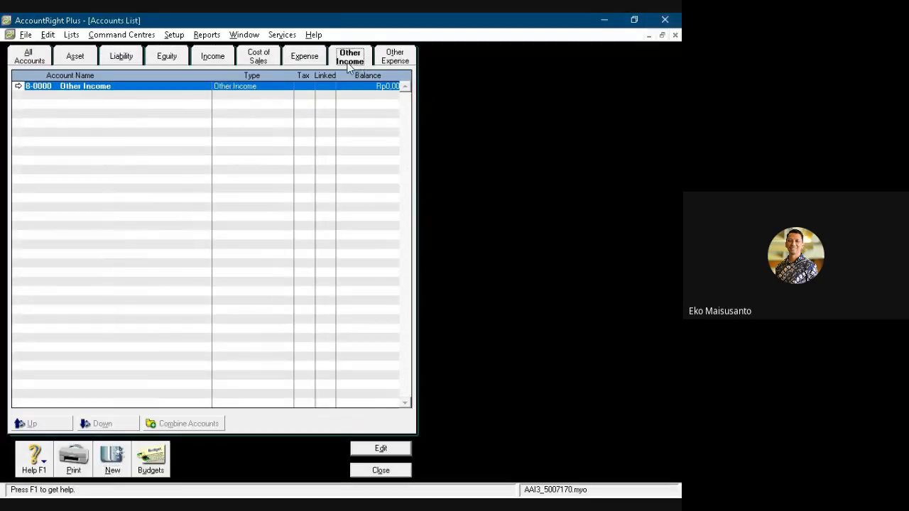
pyautogui.doubleClick(132, 88)
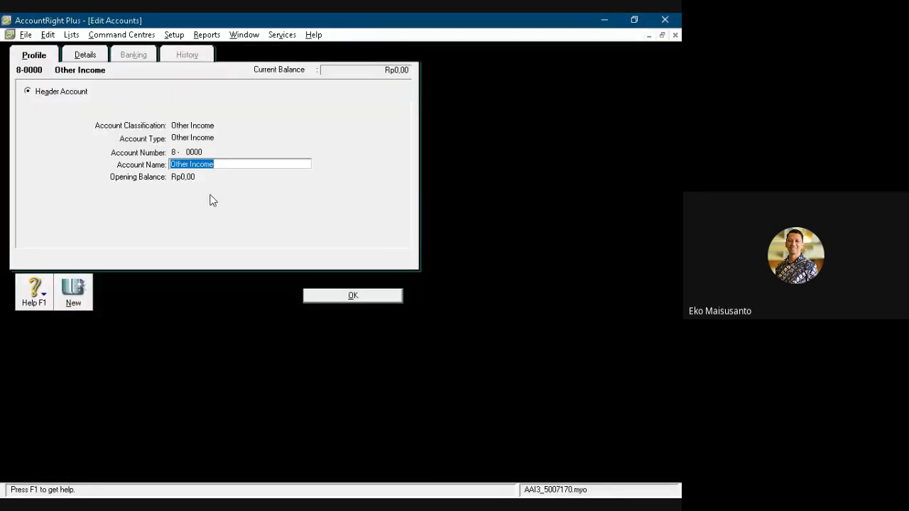
pyautogui.write('P')
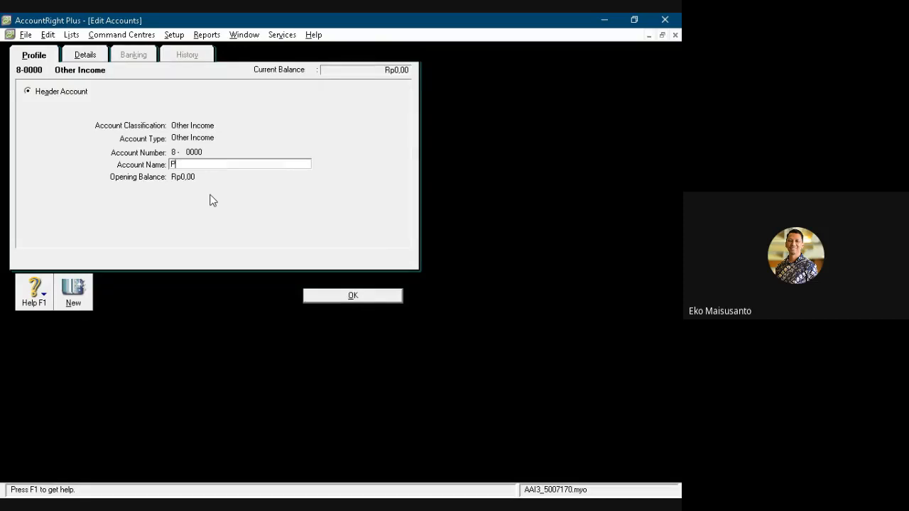
pyautogui.write('endapatan Lain-lain')
pyautogui.click(355, 296)
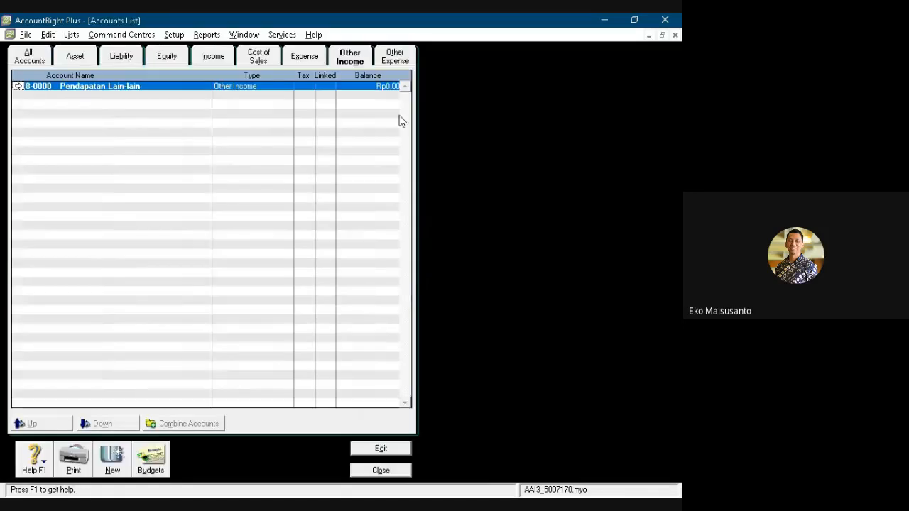
# - Rename the Other Expenses header account 9-0000 to Beban Lain-lain
pyautogui.click(395, 56)
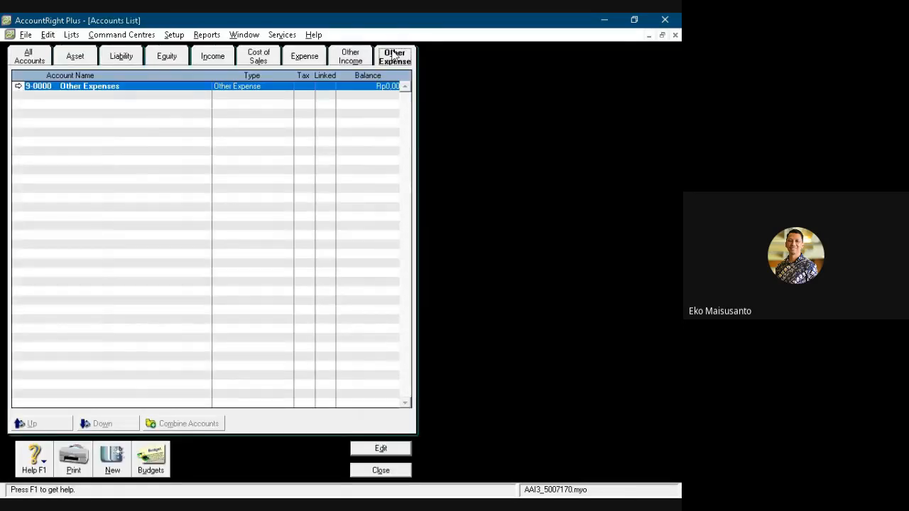
pyautogui.doubleClick(178, 91)
pyautogui.write('B')
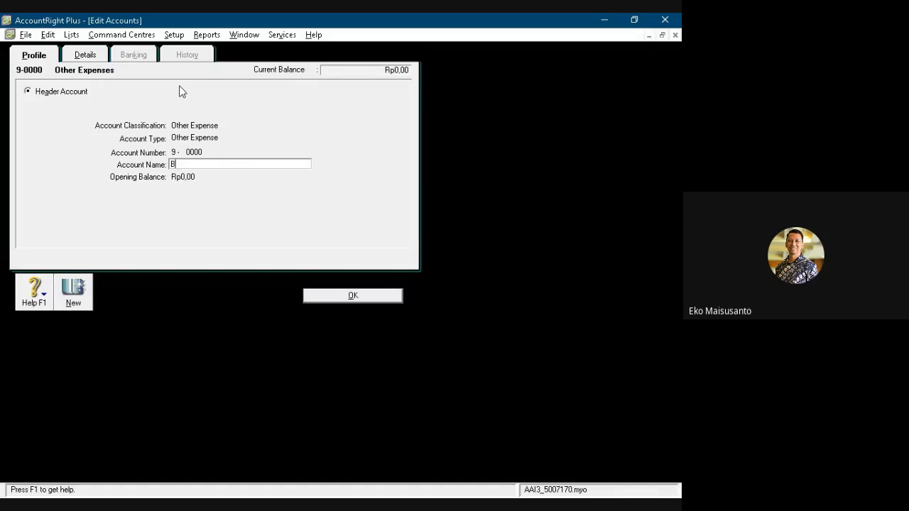
pyautogui.write('eban Lain-lain')
pyautogui.click(345, 296)
# - Review the complete list of all accounts from first to last, then close the accounts list
pyautogui.click(31, 54)
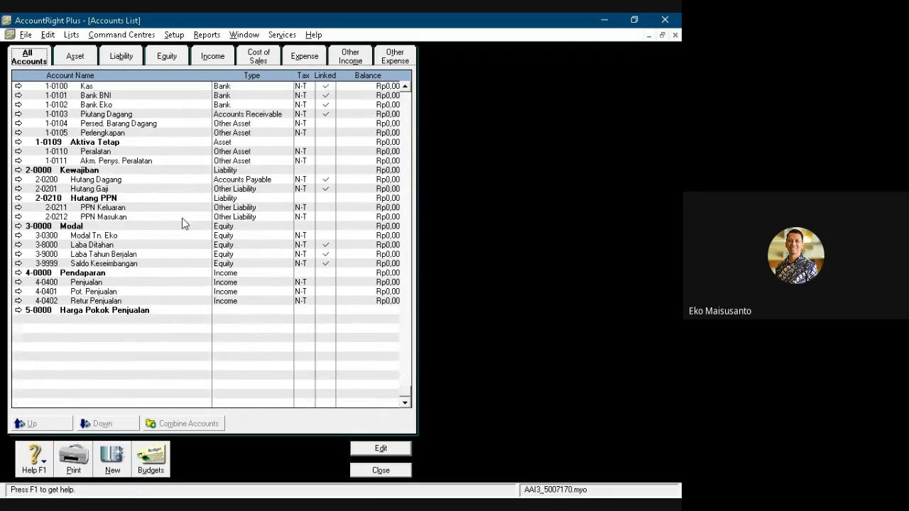
pyautogui.scroll(1, 182, 225)
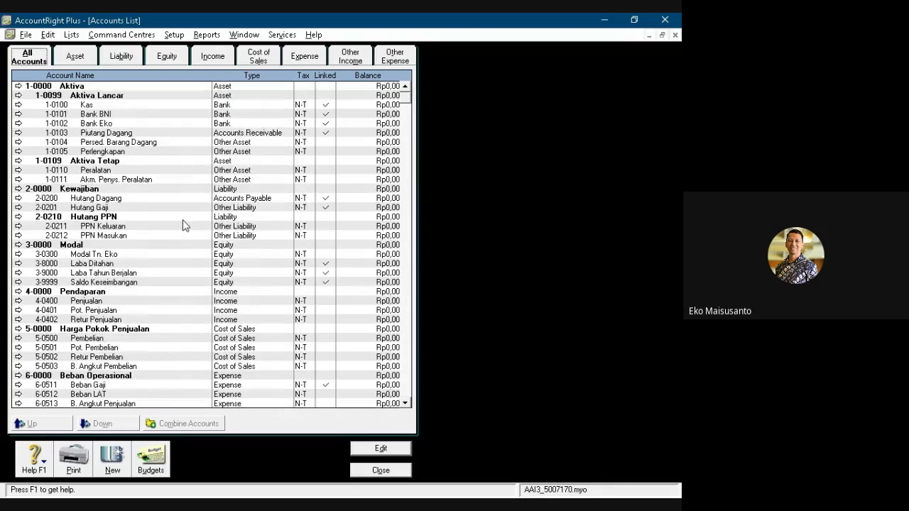
pyautogui.scroll(1, 182, 225)
pyautogui.scroll(-1, 123, 220)
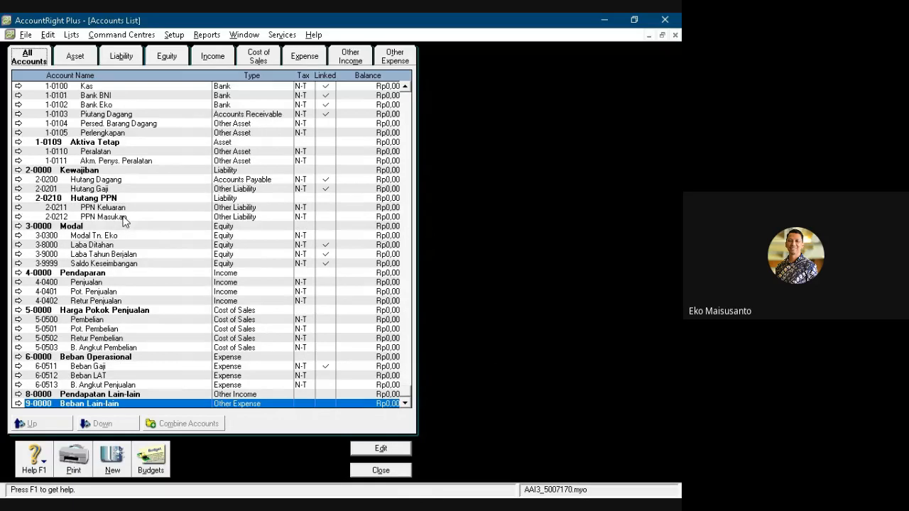
pyautogui.click(381, 471)
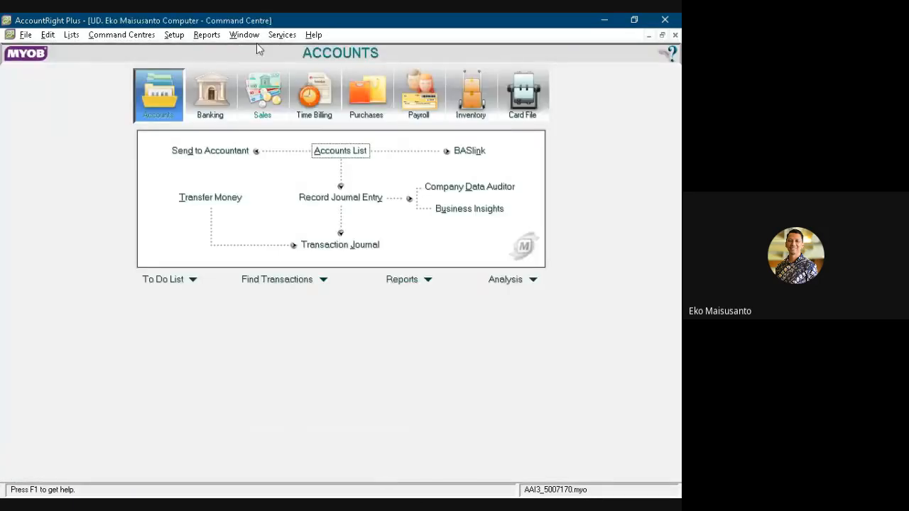
# - Open the linked accounts setup for Accounts & Banking
pyautogui.click(175, 36)
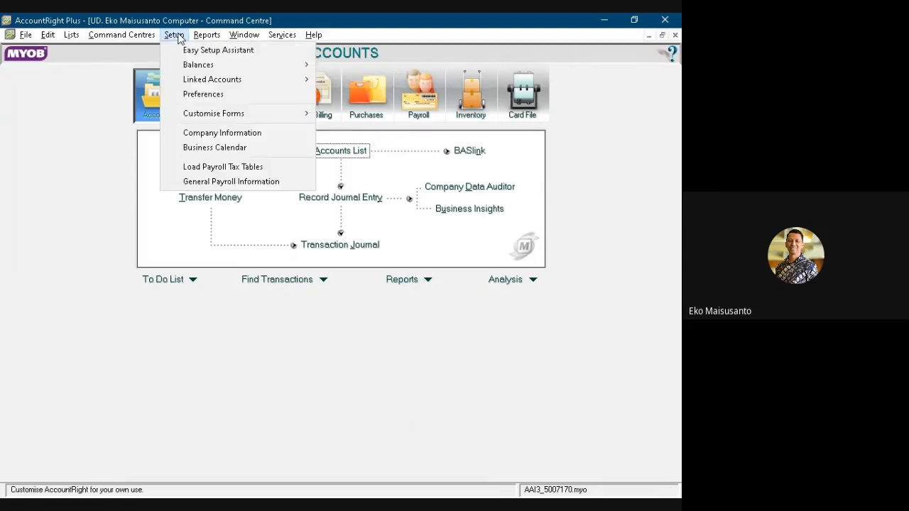
pyautogui.moveTo(213, 79)
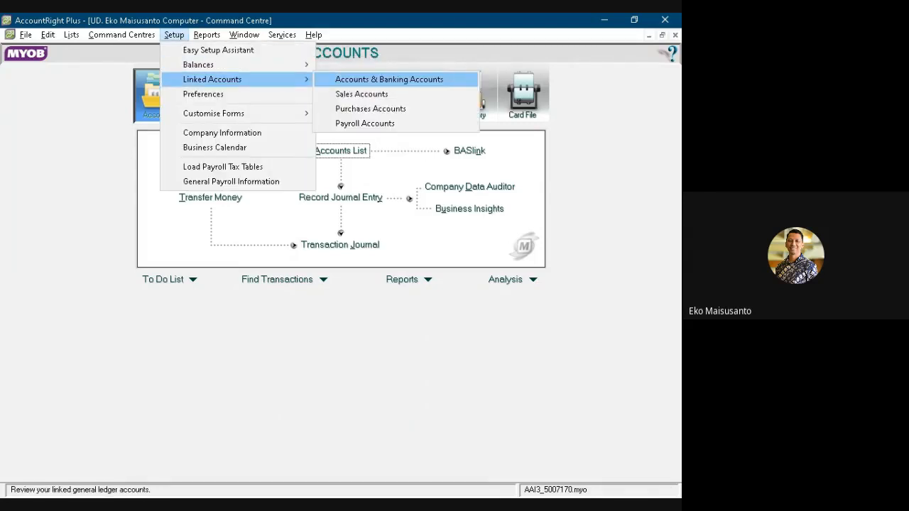
pyautogui.click(351, 79)
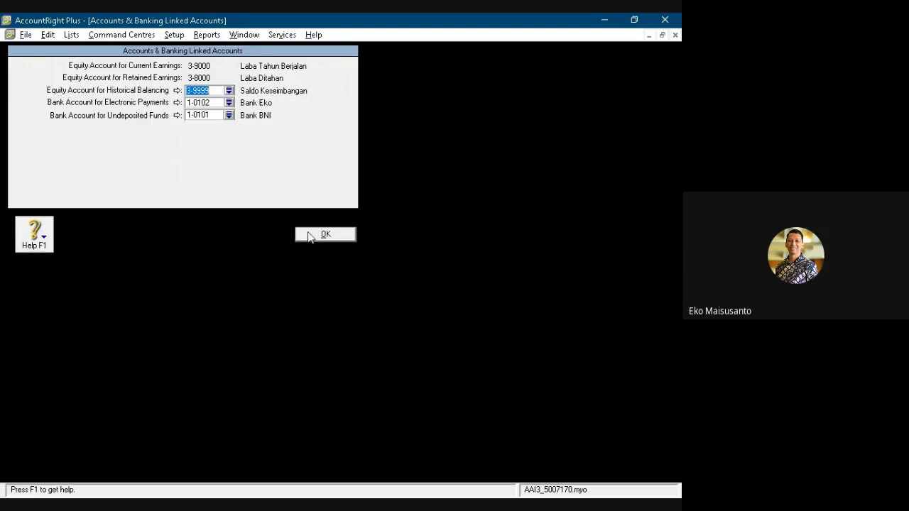
# - Close the Accounts & Banking linked accounts, and review the linked accounts for sales
pyautogui.click(310, 235)
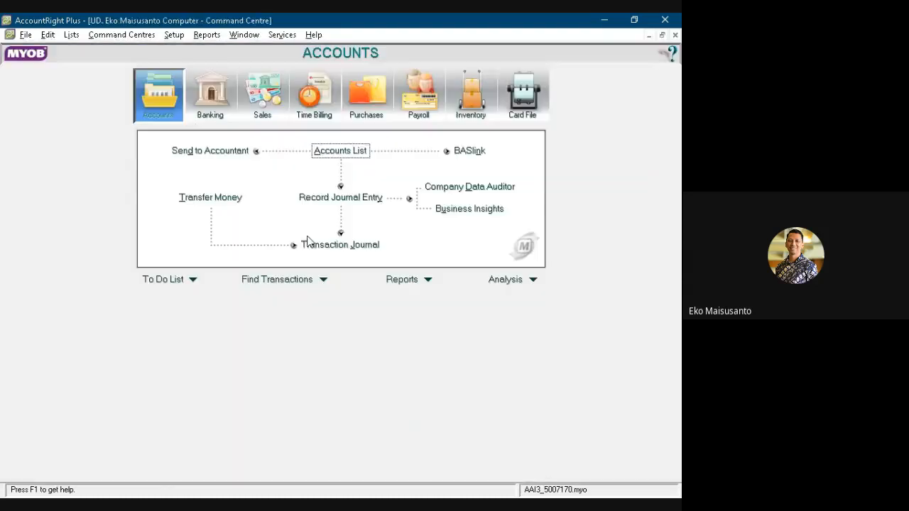
pyautogui.click(176, 41)
pyautogui.moveTo(213, 78)
pyautogui.click(351, 93)
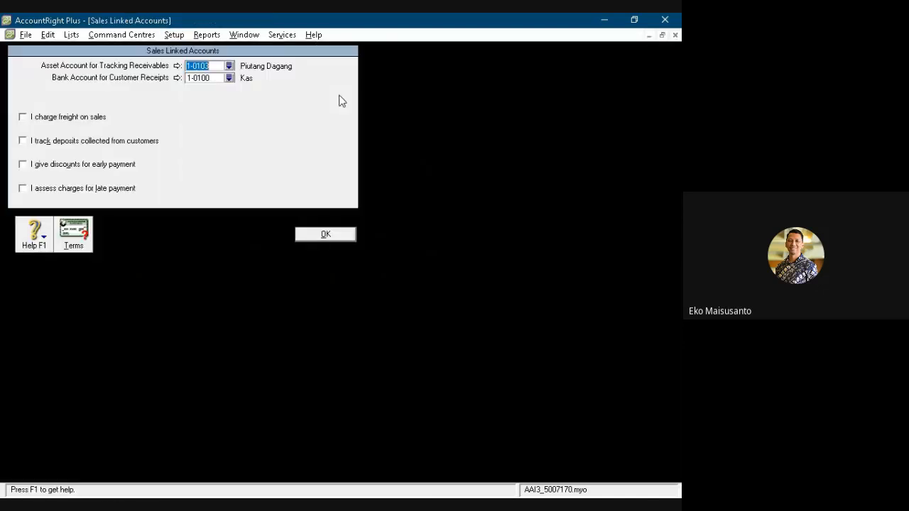
pyautogui.click(325, 234)
# - Check the linked accounts for purchases, including payables tracking and bill payment, and close the window
pyautogui.click(171, 35)
pyautogui.moveTo(234, 79)
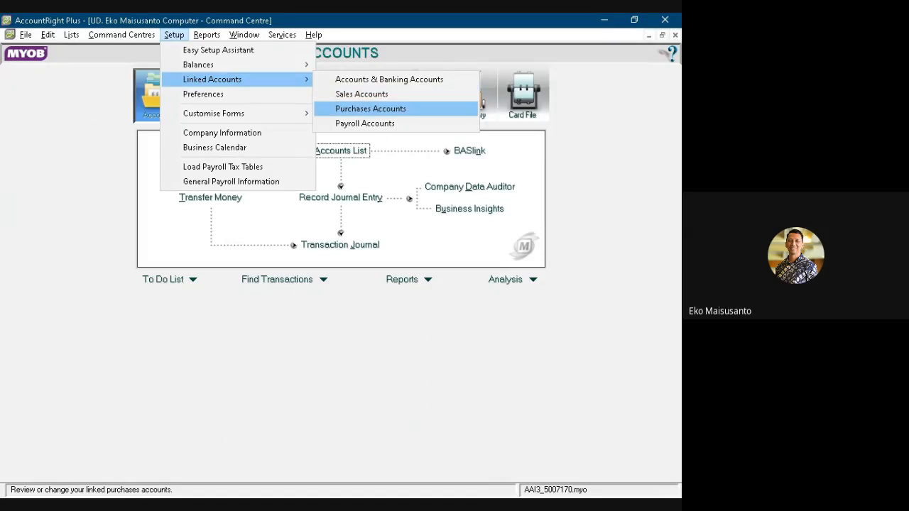
pyautogui.click(370, 108)
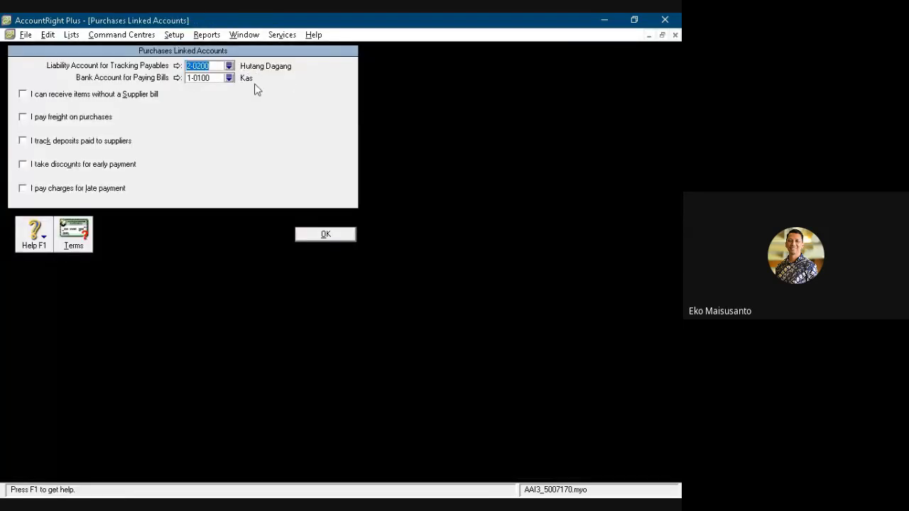
pyautogui.click(324, 235)
# - Check the linked accounts for payroll payments, wages expense and deductions, and close the window
pyautogui.click(173, 36)
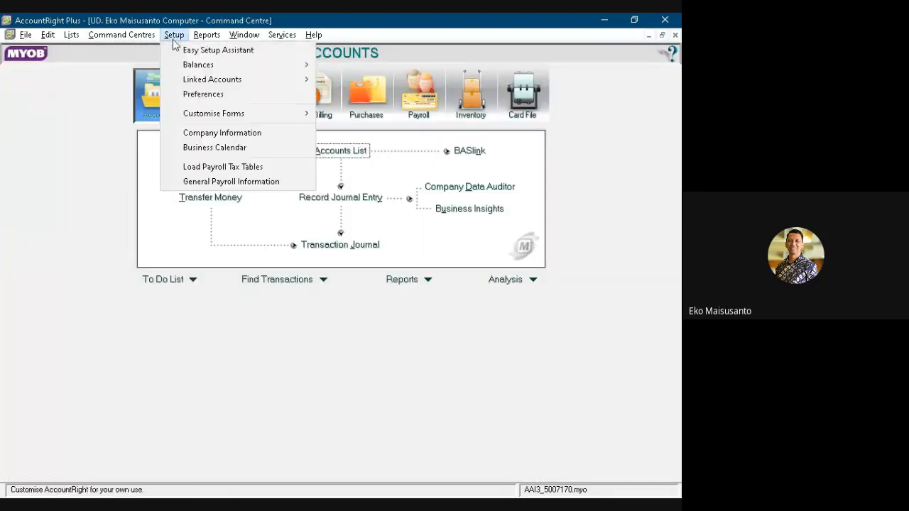
pyautogui.moveTo(213, 79)
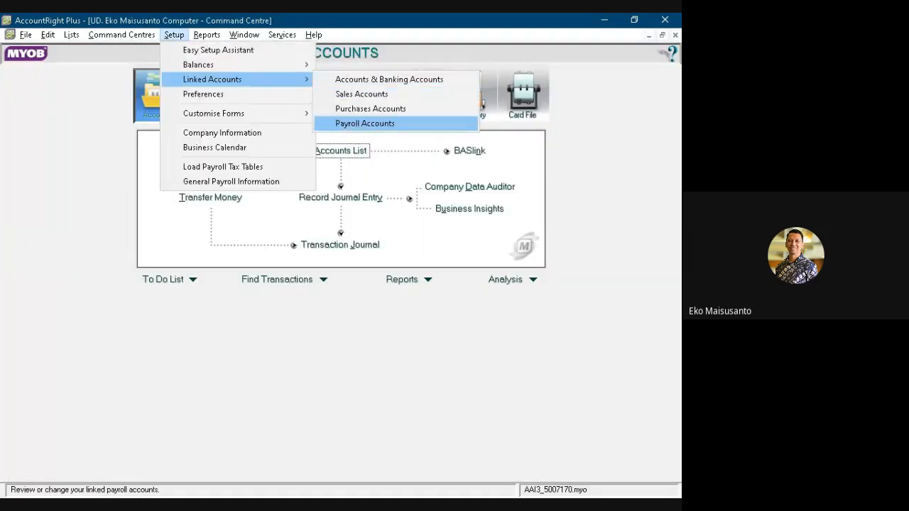
pyautogui.click(365, 123)
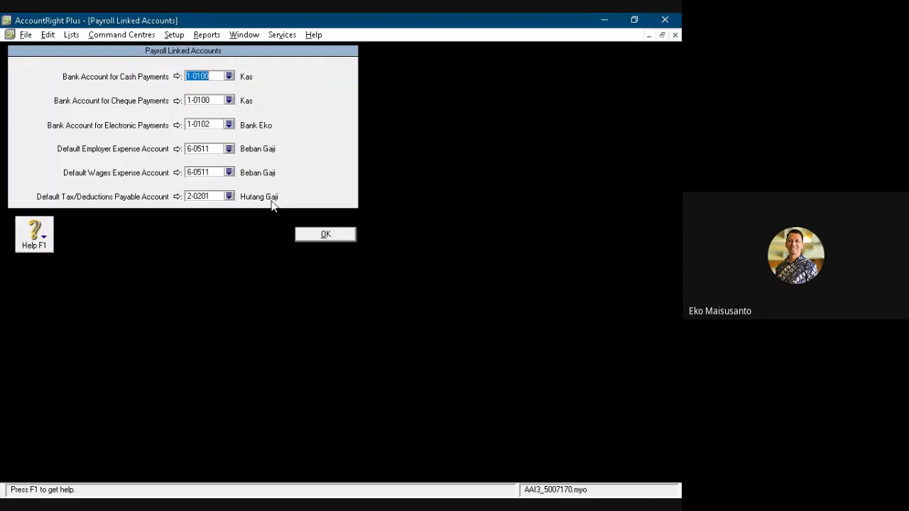
pyautogui.click(325, 236)
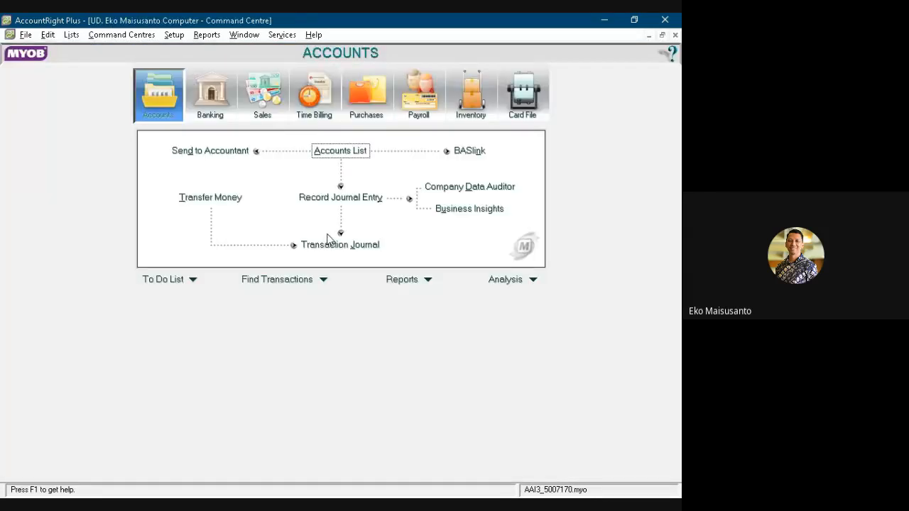
# - Change the GST tax code to PPN with the description Pajak Pertambahan Nilai
pyautogui.click(72, 35)
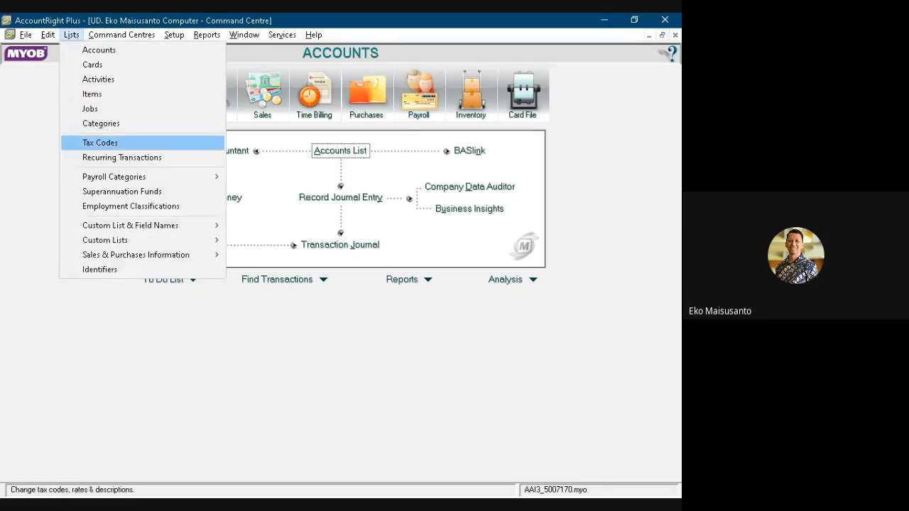
pyautogui.click(107, 142)
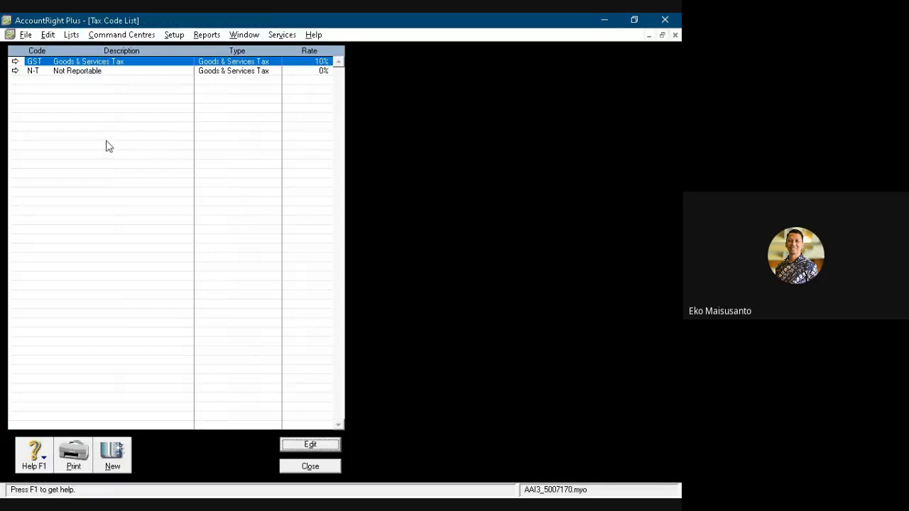
pyautogui.doubleClick(79, 66)
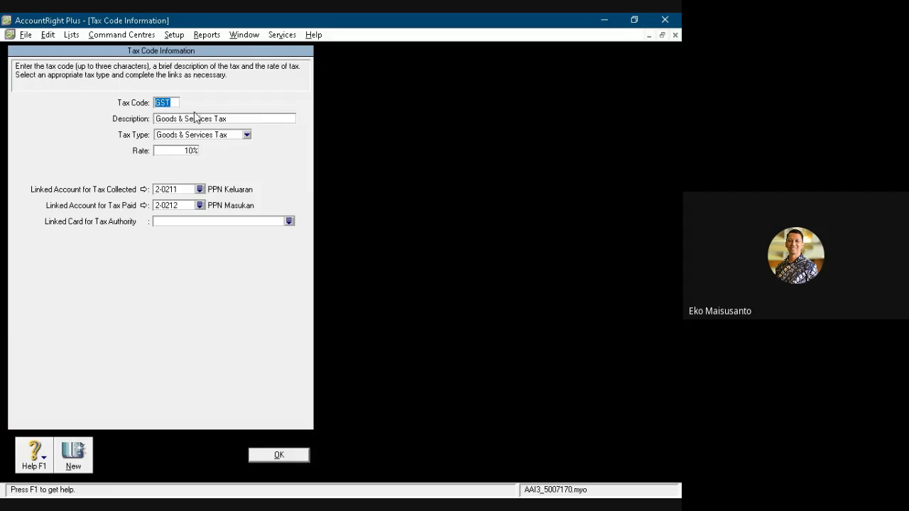
pyautogui.write('PPN')
pyautogui.press('Tab')
pyautogui.press('Return')
pyautogui.write('Pajak Pertambahan Nilai')
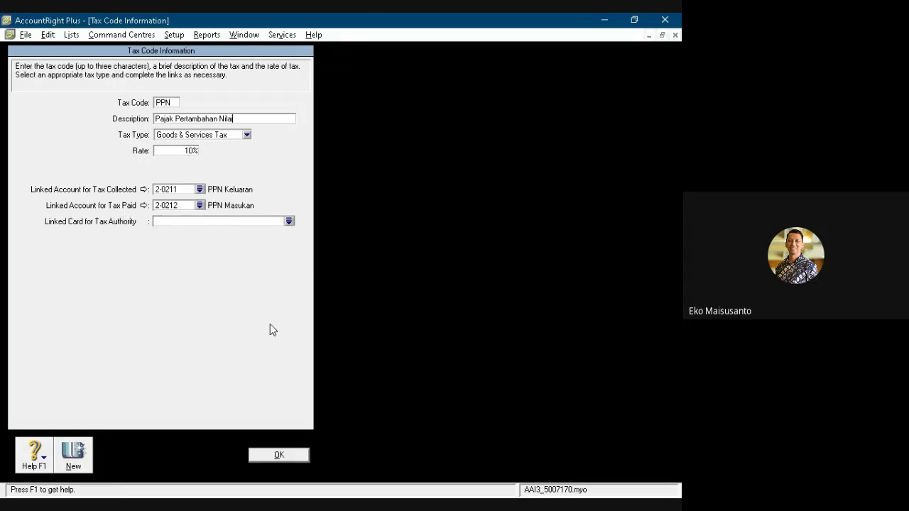
pyautogui.click(273, 455)
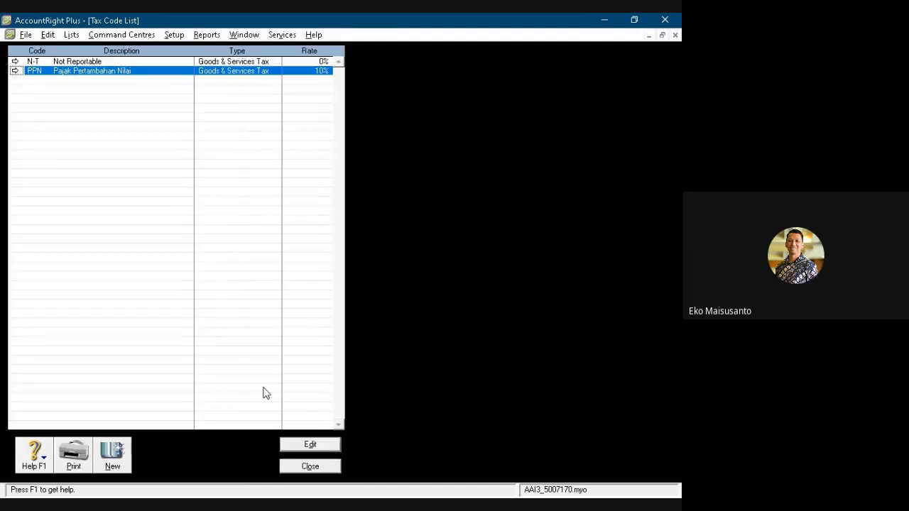
# - Check the linked accounts of the N-T tax code, and close the tax code list
pyautogui.doubleClick(72, 64)
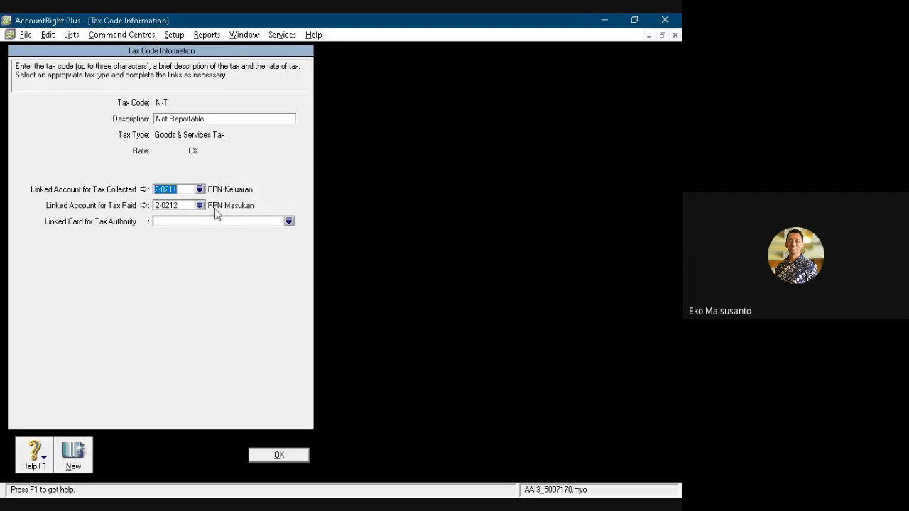
pyautogui.click(277, 455)
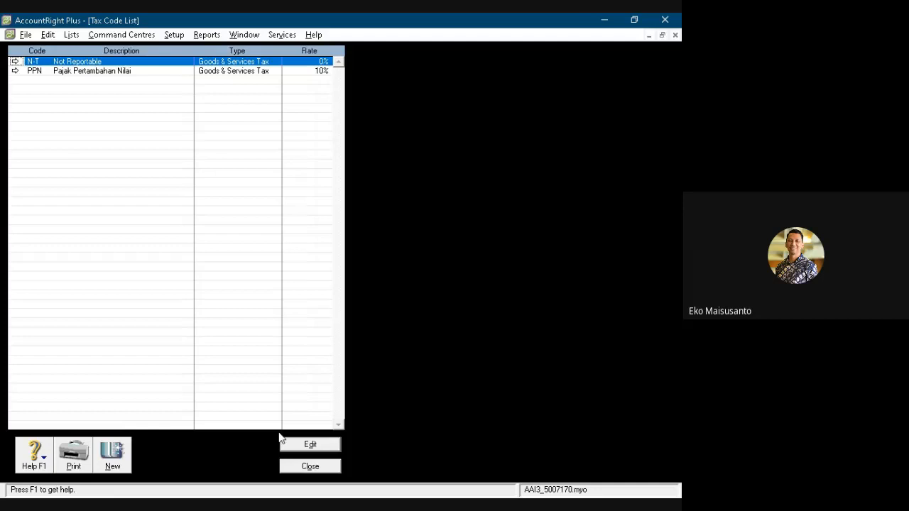
pyautogui.click(312, 467)
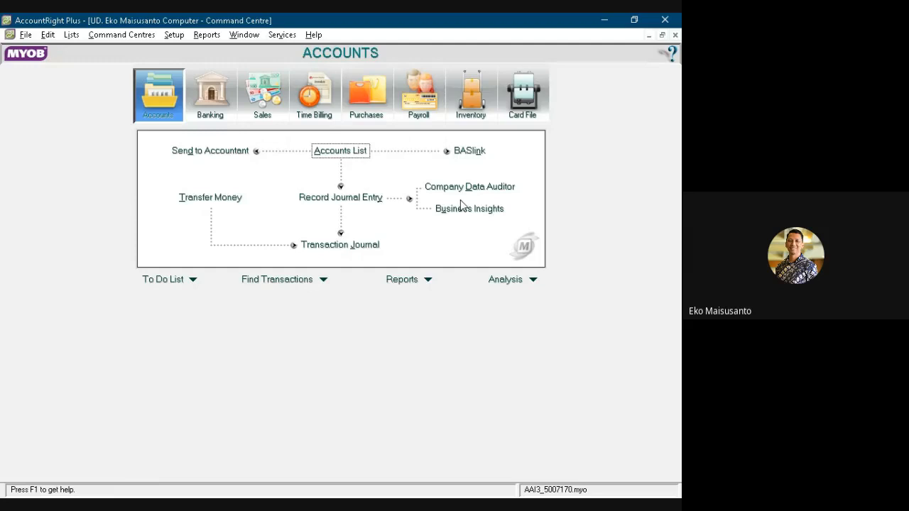
# - Create a customer card in the card file named Toko Nirwana with card ID C1
pyautogui.click(525, 100)
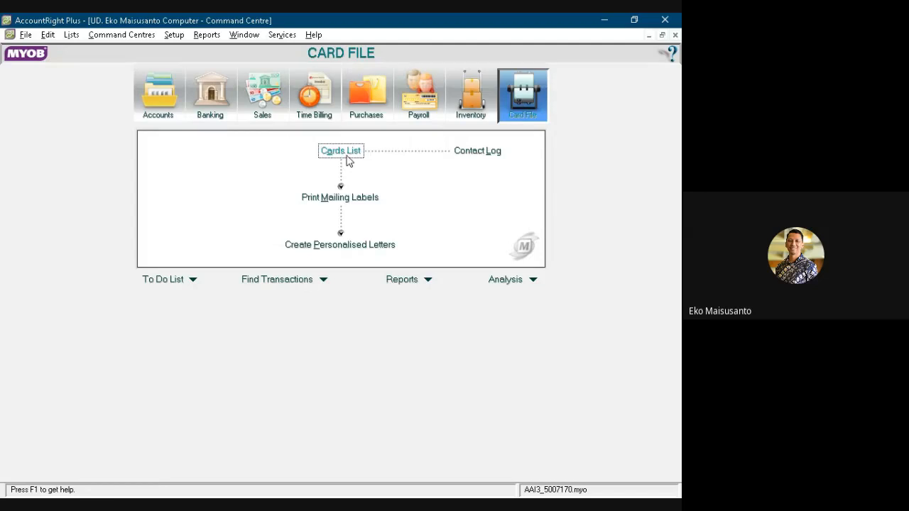
pyautogui.click(343, 153)
pyautogui.click(99, 55)
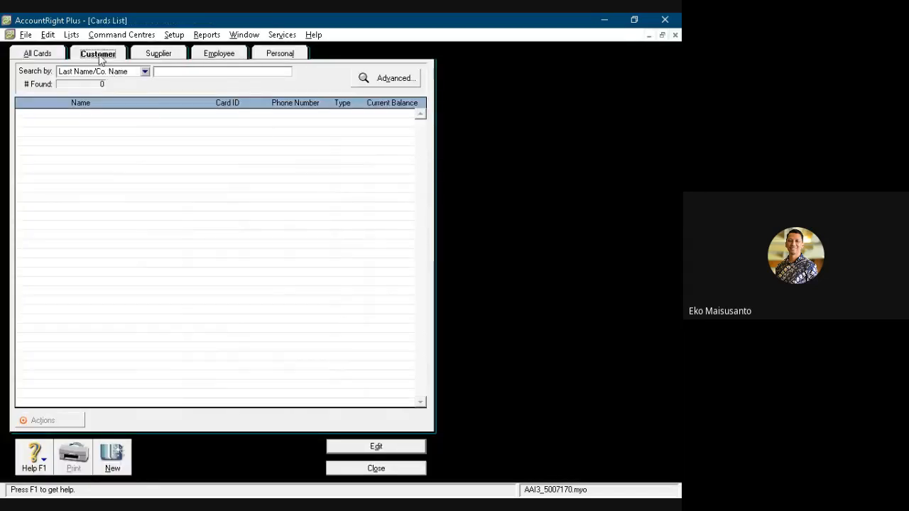
pyautogui.click(112, 462)
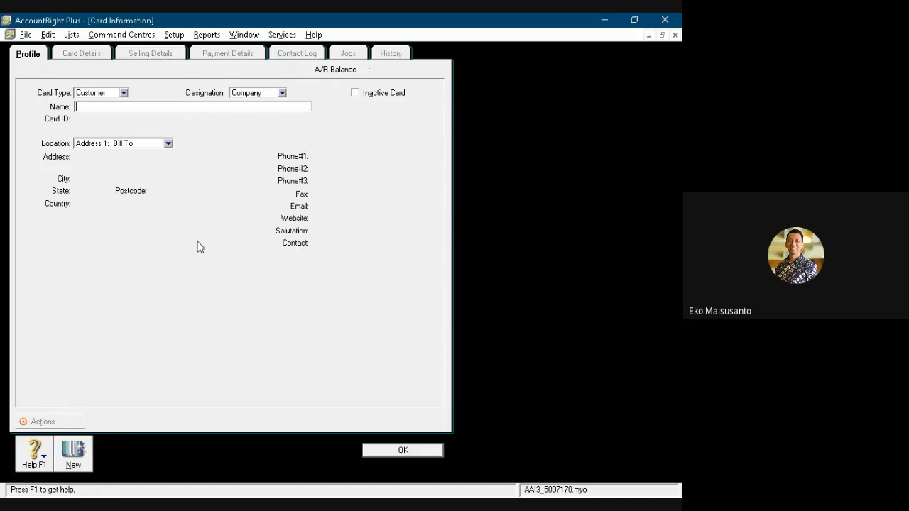
pyautogui.write('Toko Nirwana')
pyautogui.press('Tab')
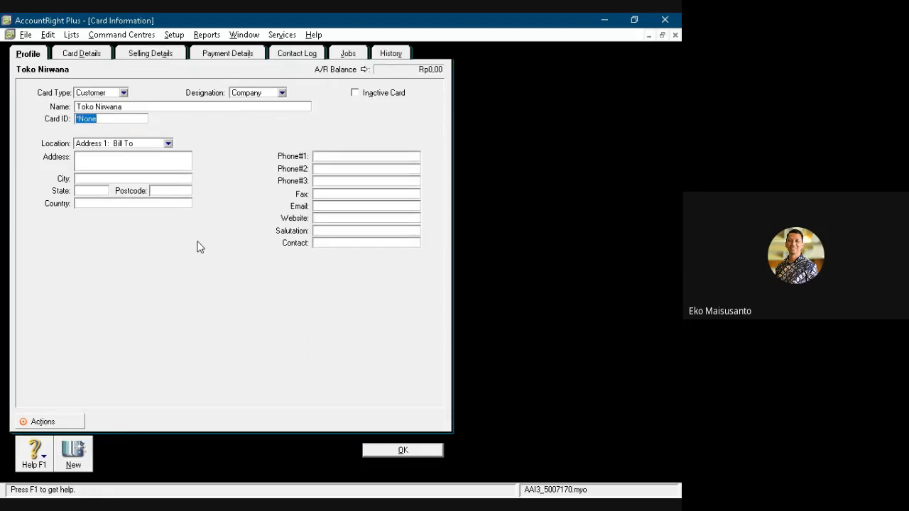
pyautogui.write('C1')
pyautogui.press('Tab')
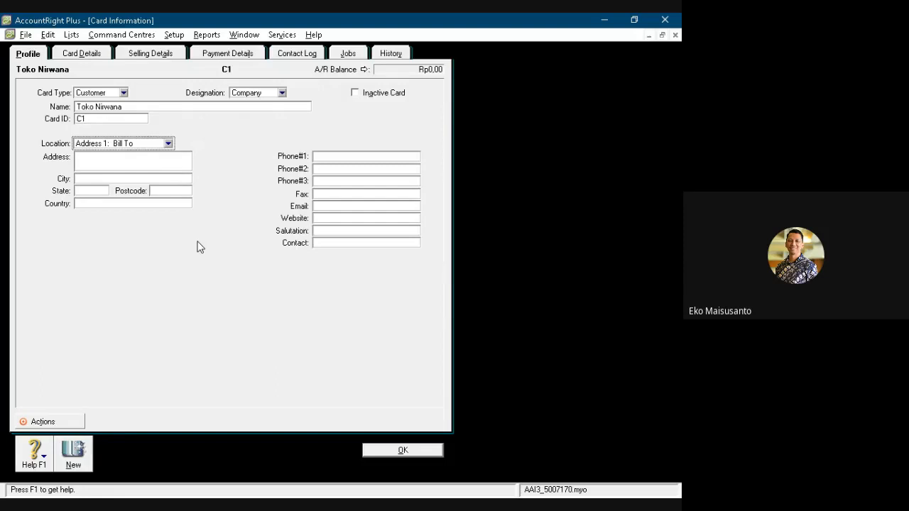
# - Fill in the street address, city, state and country on the Toko Nirwana customer card
pyautogui.press('Tab')
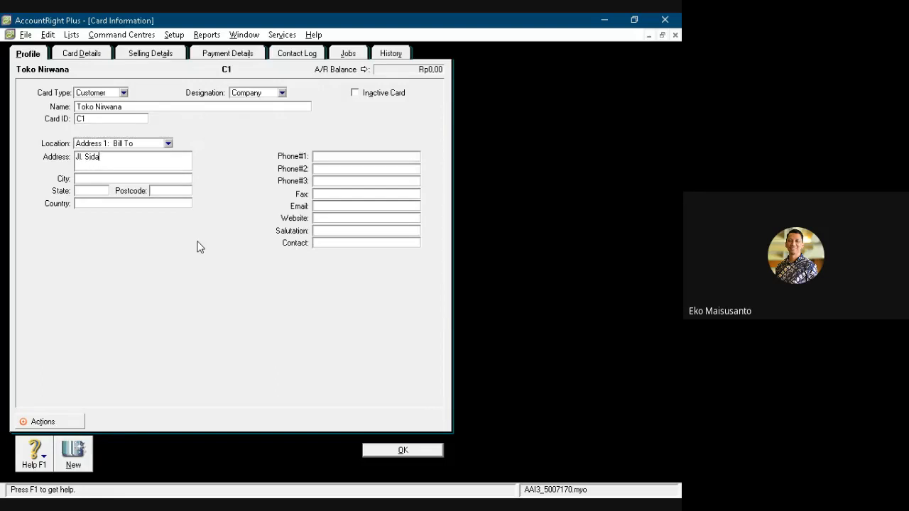
pyautogui.write('Denpasar')
pyautogui.press('Tab')
pyautogui.write('Bali')
pyautogui.press('Tab')
# - Enter the first phone number and the contact person's name on the Toko Nirwana card
pyautogui.press('Tab')
pyautogui.write('Indoneisa')
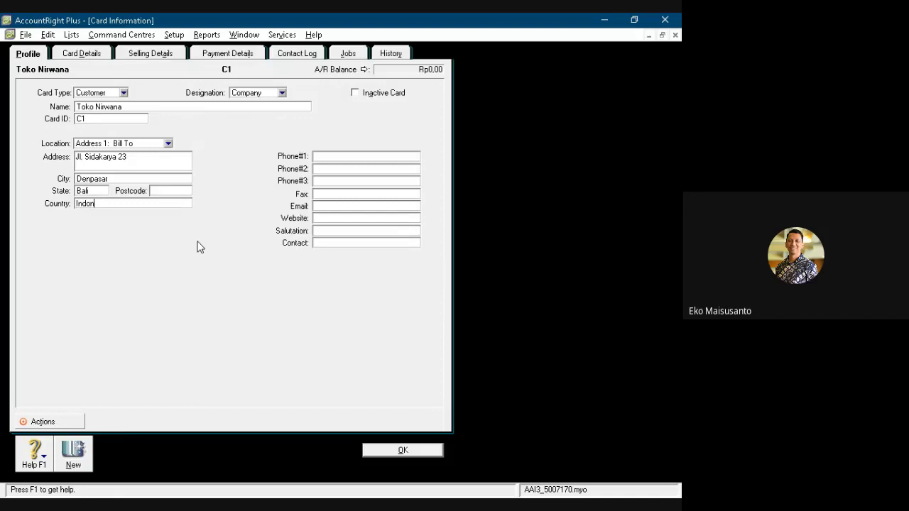
pyautogui.press('BackSpace')
pyautogui.press('BackSpace')
pyautogui.press('BackSpace')
pyautogui.write('sia')
pyautogui.press('Tab')
pyautogui.press('Tab')
pyautogui.write('Tn. Iswanto')
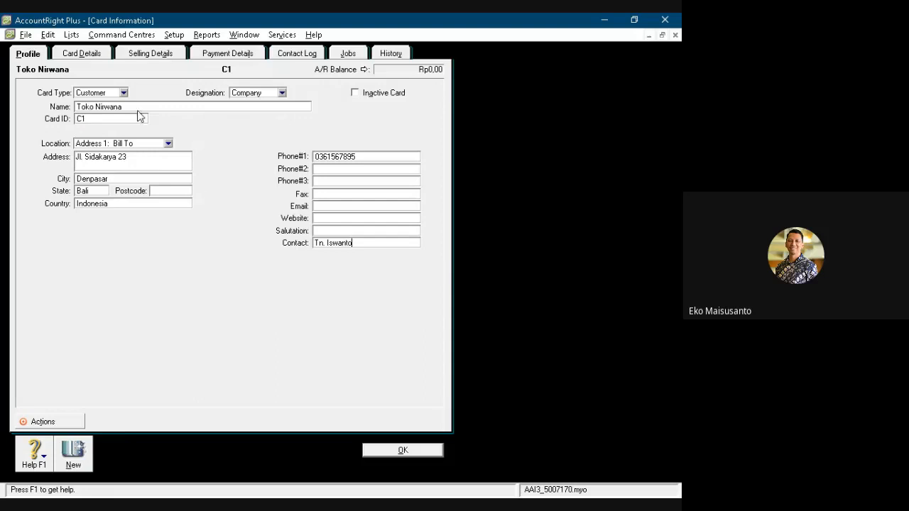
# - Set the sale layout to Item in the selling details of Toko Nirwana
pyautogui.click(153, 55)
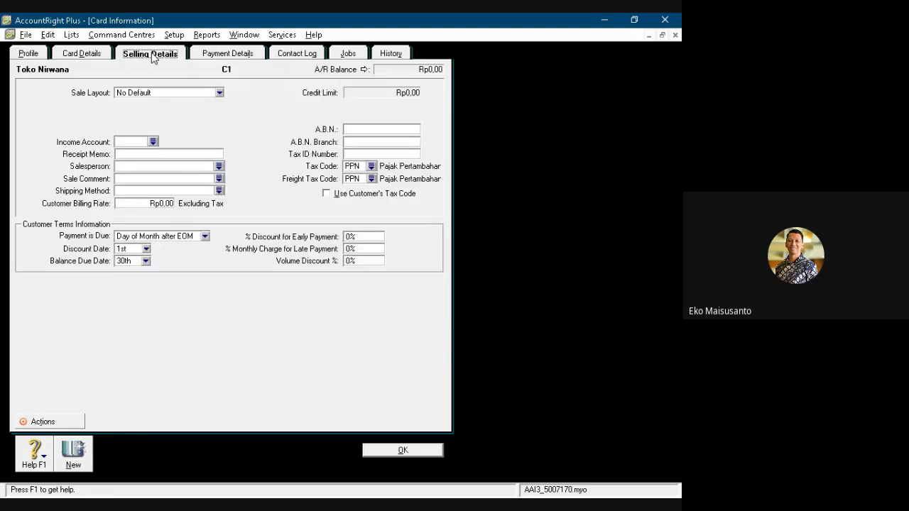
pyautogui.click(144, 93)
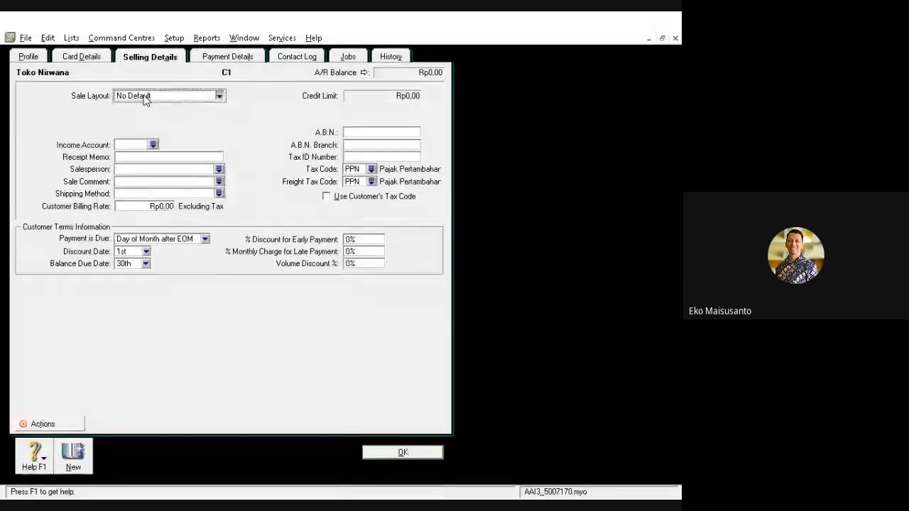
pyautogui.click(136, 120)
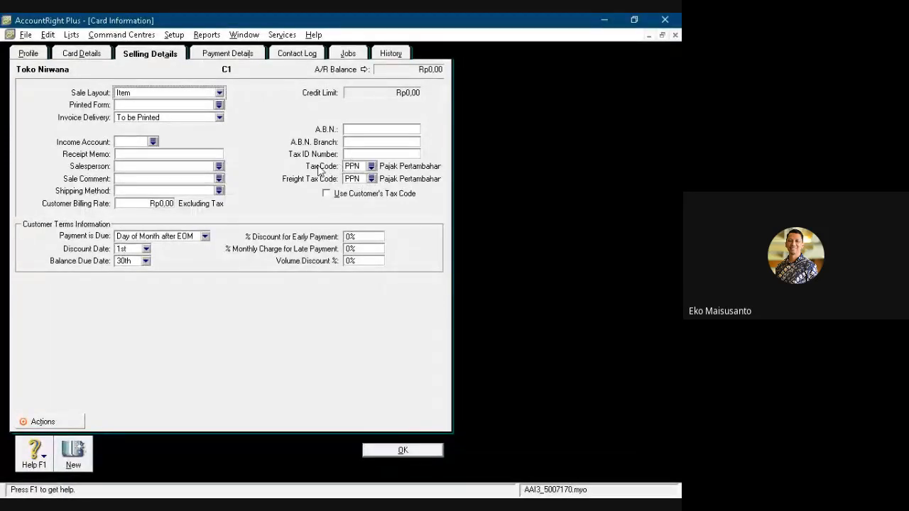
# - Set Toko Nirwana's freight tax code to N-T, enable using the customer's tax code, and save the card
pyautogui.click(370, 167)
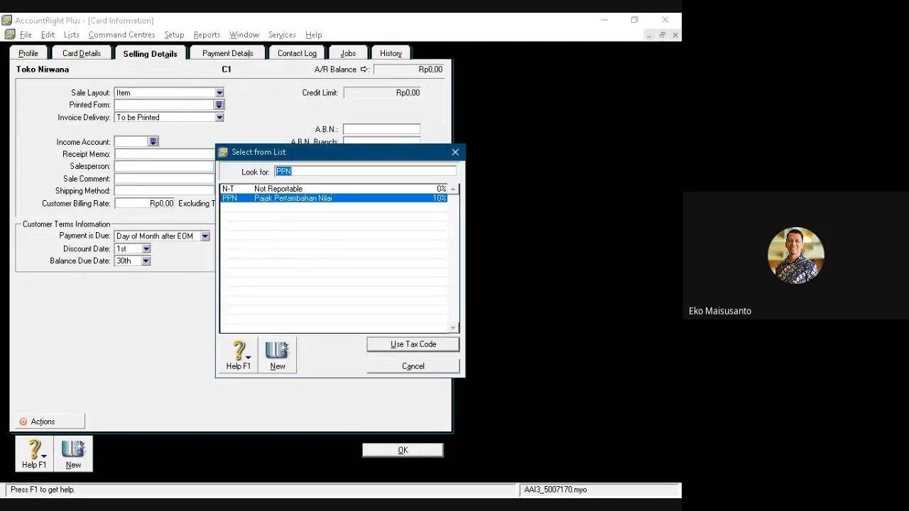
pyautogui.write('N-T')
pyautogui.click(395, 343)
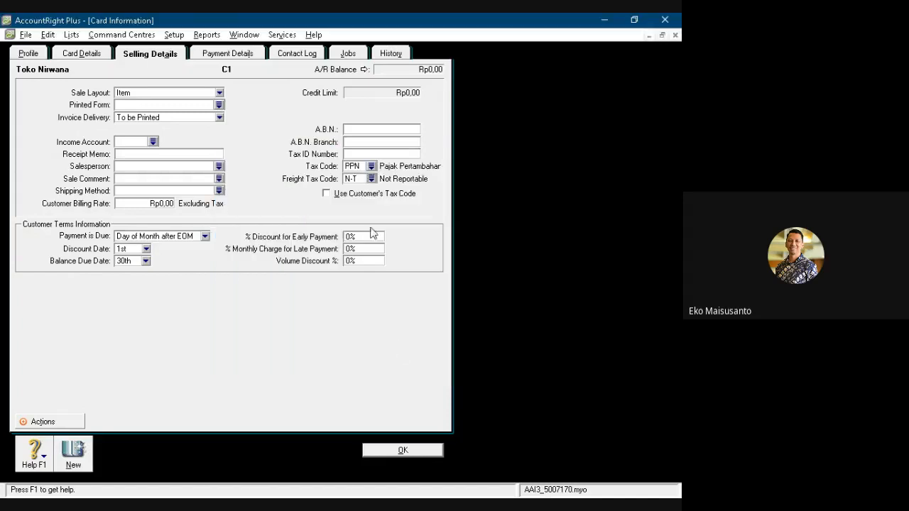
pyautogui.click(326, 195)
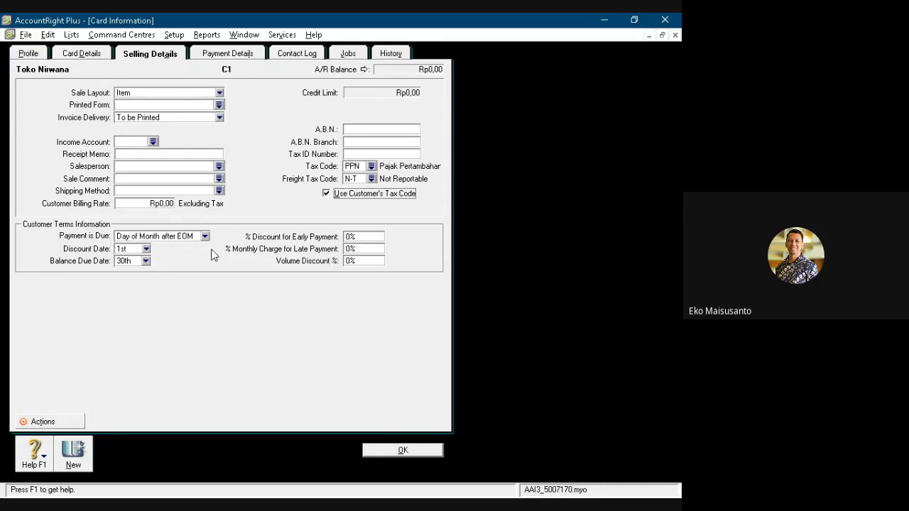
pyautogui.click(409, 452)
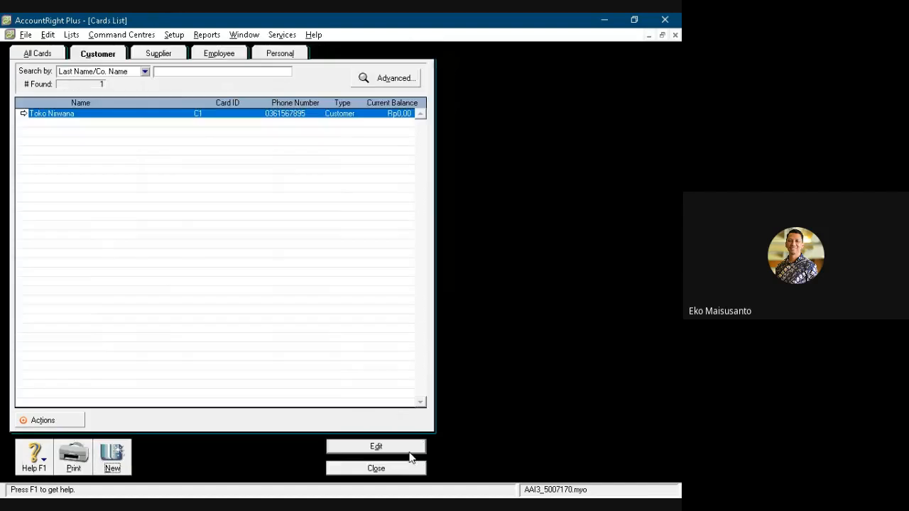
# - Create another customer card named Toko Diva with card ID C2
pyautogui.click(118, 466)
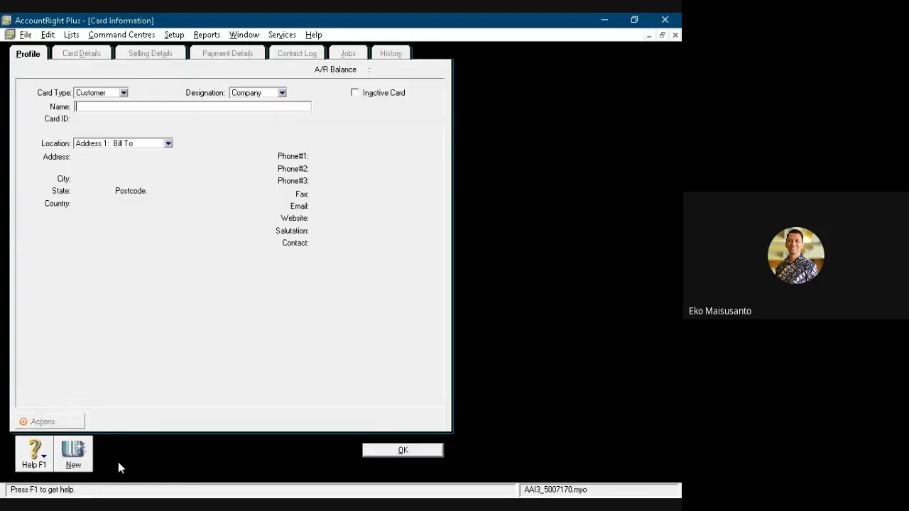
pyautogui.write('Toko Diva')
pyautogui.press('Tab')
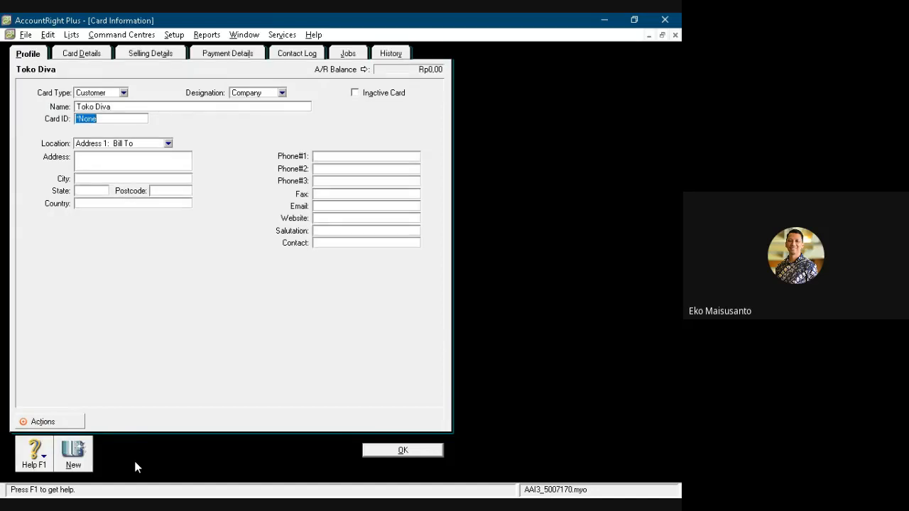
pyautogui.write('C2')
pyautogui.press('Tab')
pyautogui.press('Tab')
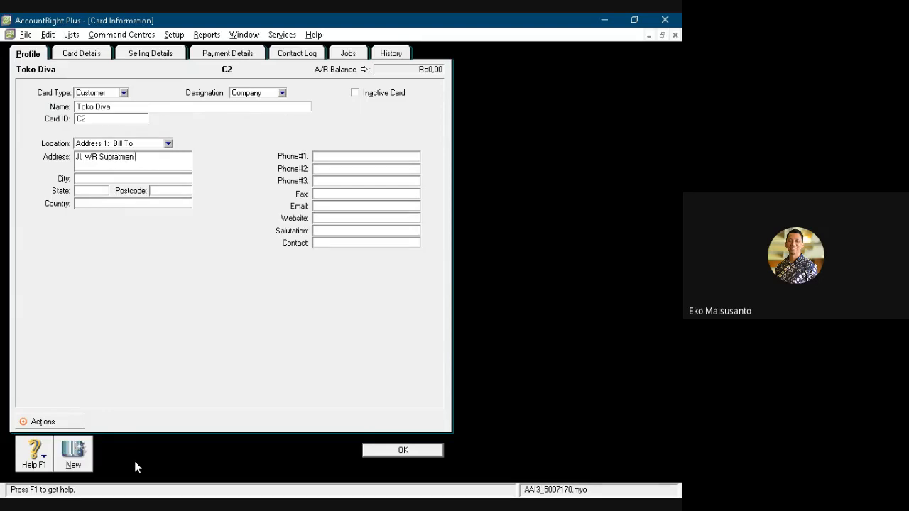
# - Fill in the street address, city, state and country on the Toko Diva customer card
pyautogui.write('Denpasar')
pyautogui.press('Tab')
pyautogui.write('Bali In')
pyautogui.write('donesia')
pyautogui.press('BackSpace')
pyautogui.press('BackSpace')
pyautogui.press('BackSpace')
pyautogui.press('BackSpace')
pyautogui.press('BackSpace')
pyautogui.press('BackSpace')
pyautogui.press('BackSpace')
pyautogui.press('BackSpace')
pyautogui.press('BackSpace')
pyautogui.press('BackSpace')
pyautogui.press('BackSpace')
pyautogui.press('BackSpace')
pyautogui.press('BackSpace')
pyautogui.press('BackSpace')
pyautogui.write('Bali')
pyautogui.press('Tab')
pyautogui.press('Tab')
pyautogui.write('Indonesia')
pyautogui.press('Tab')
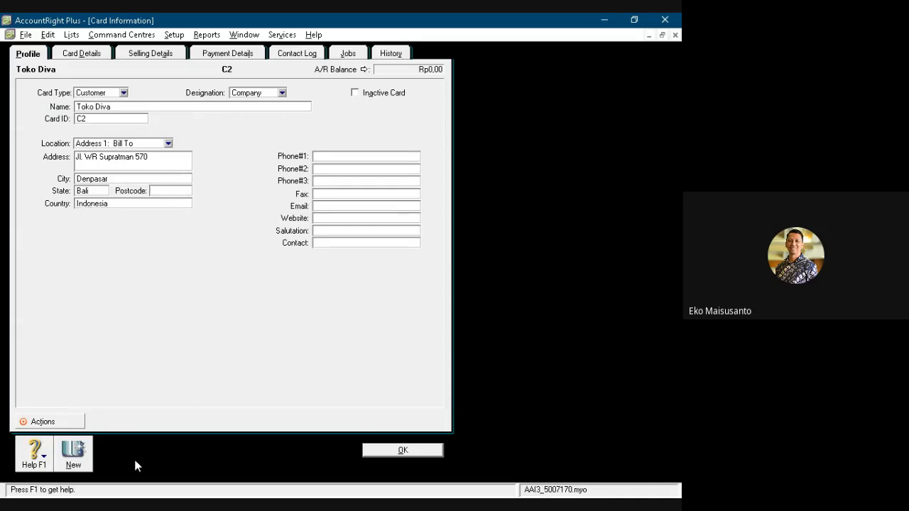
# - Enter the phone number and the contact person's name on the Toko Diva customer card
pyautogui.press('Tab')
pyautogui.press('Tab')
pyautogui.press('Tab')
pyautogui.write('Tn. Wa')
pyautogui.press('BackSpace')
# - Set the sale layout to Item in the selling details of Toko Diva
pyautogui.click(148, 54)
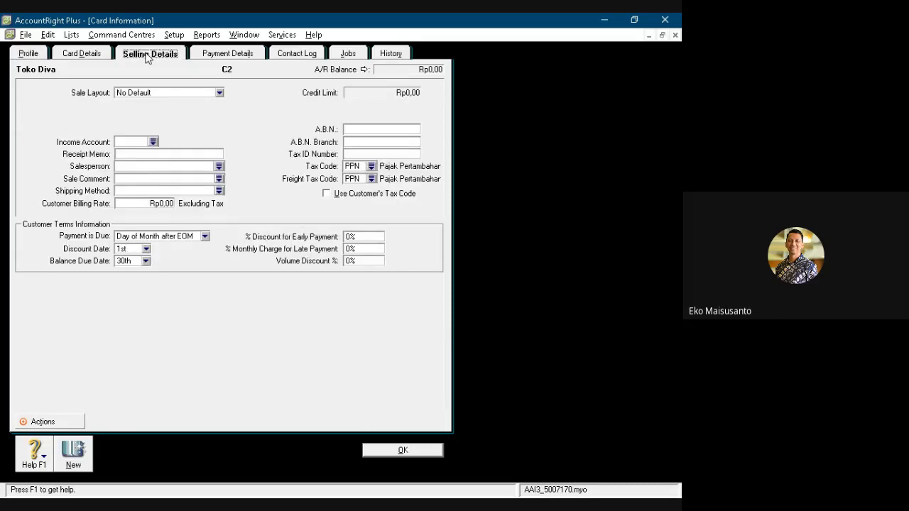
pyautogui.click(150, 95)
pyautogui.click(140, 123)
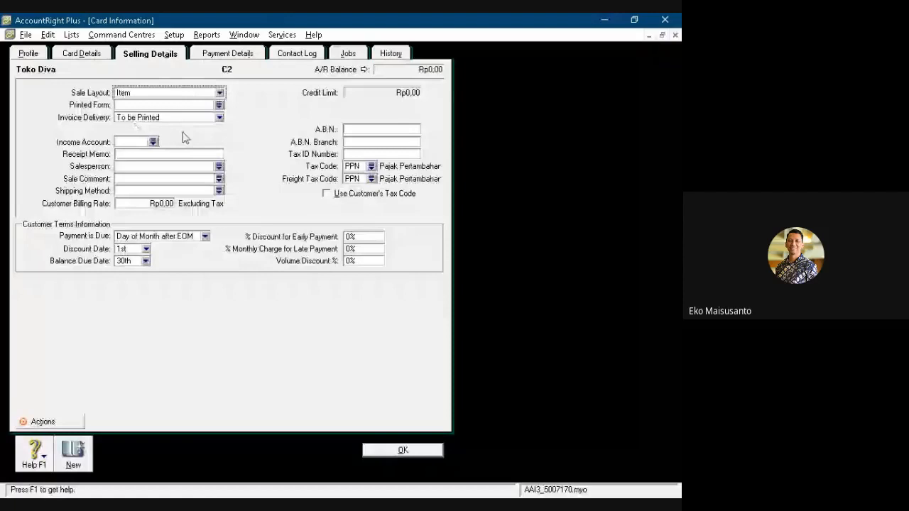
# - Set Toko Diva's freight tax code to N-T, enable using the customer's tax code, and save the card
pyautogui.click(370, 178)
pyautogui.write('N-T')
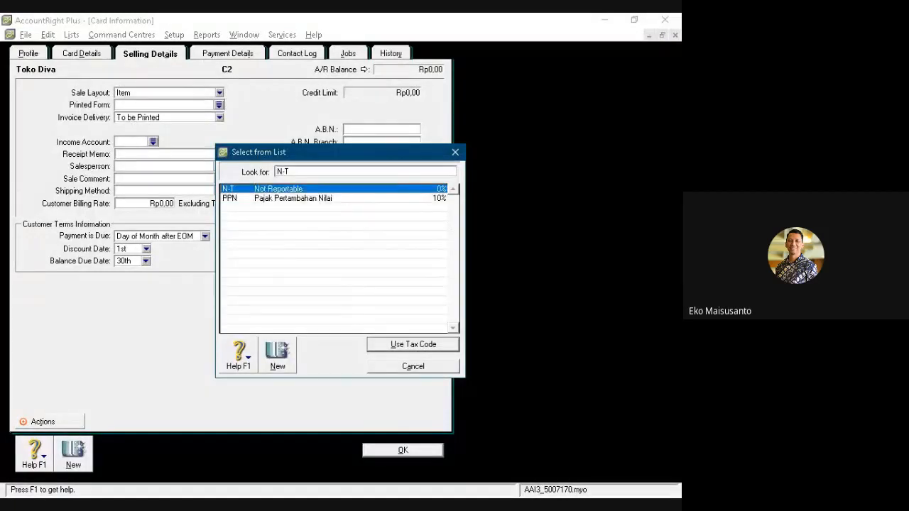
pyautogui.press('Return')
pyautogui.click(327, 194)
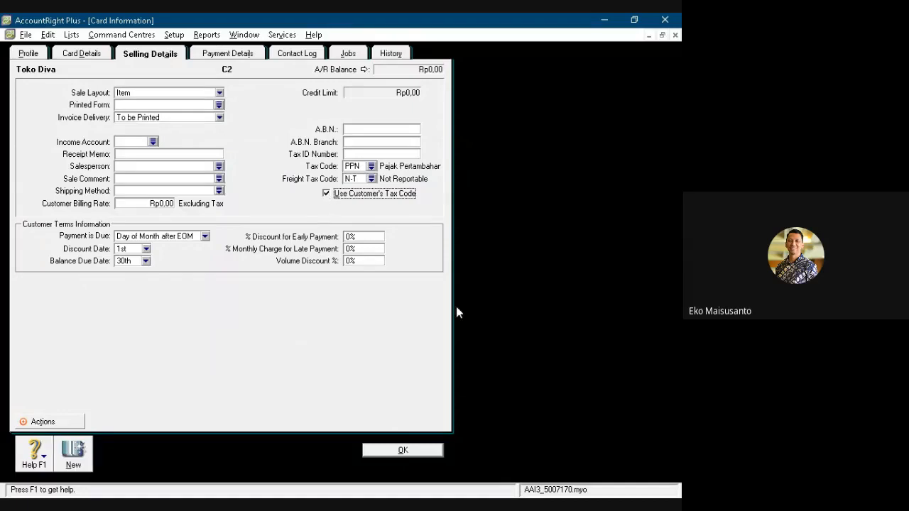
pyautogui.click(402, 451)
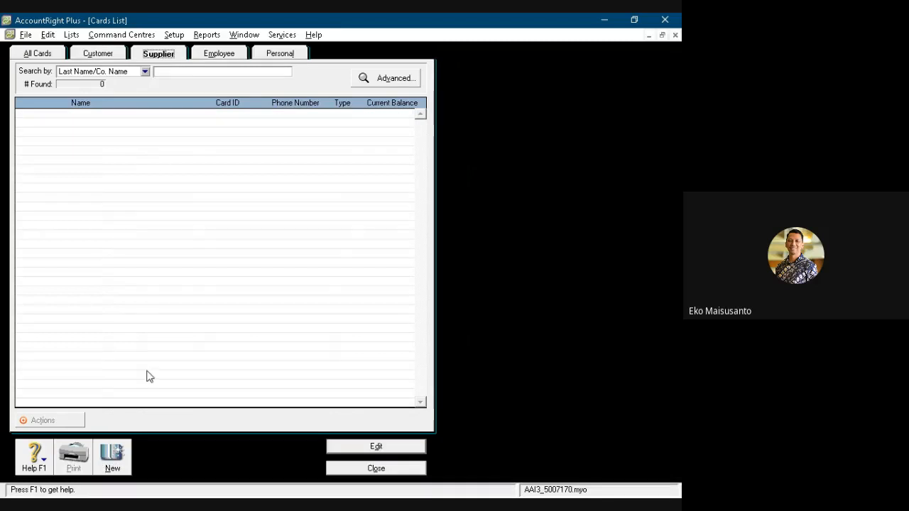
# - Create a supplier card named PT. Nusantara with card ID V1
pyautogui.click(120, 465)
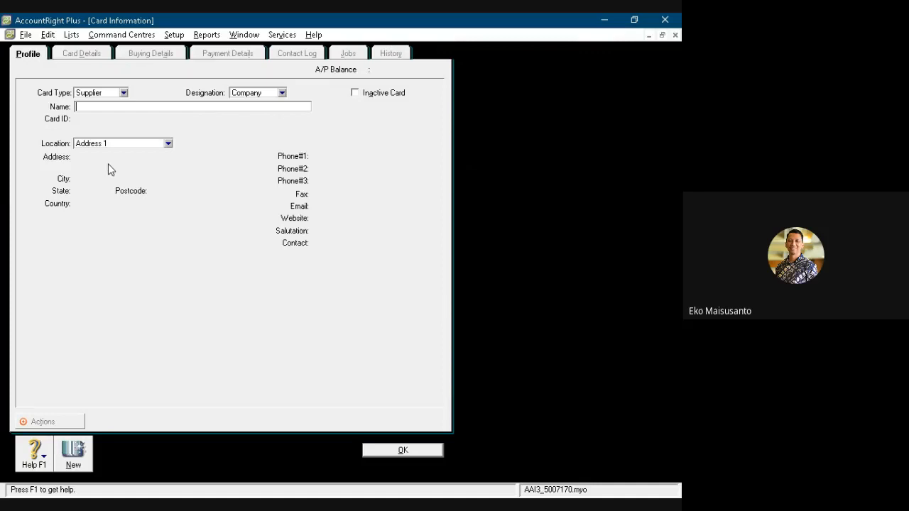
pyautogui.write('PT. Nusantara')
pyautogui.press('Tab')
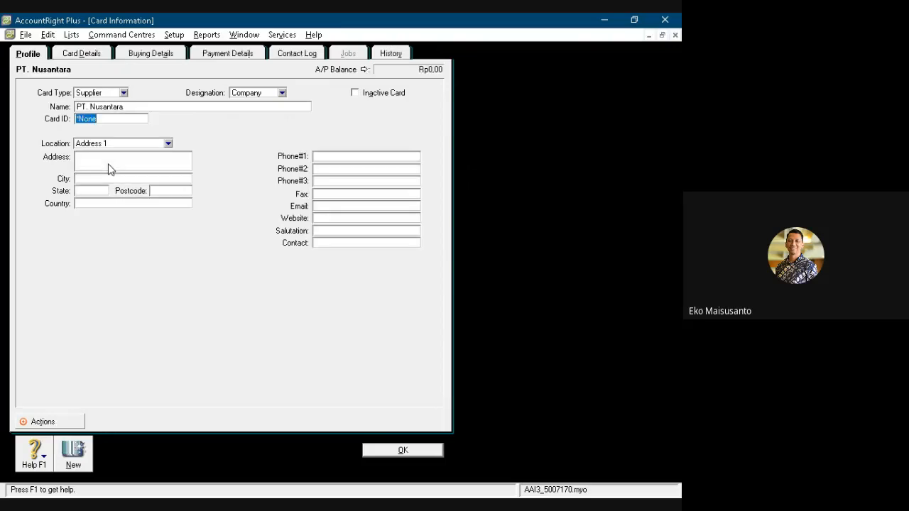
pyautogui.write('V1')
# - Enter the street address on the PT. Nusantara supplier card
pyautogui.click(108, 167)
pyautogui.write('Jl. Gunungs')
pyautogui.press('BackSpace')
pyautogui.press('BackSpace')
pyautogui.press('BackSpace')
pyautogui.write('ng')
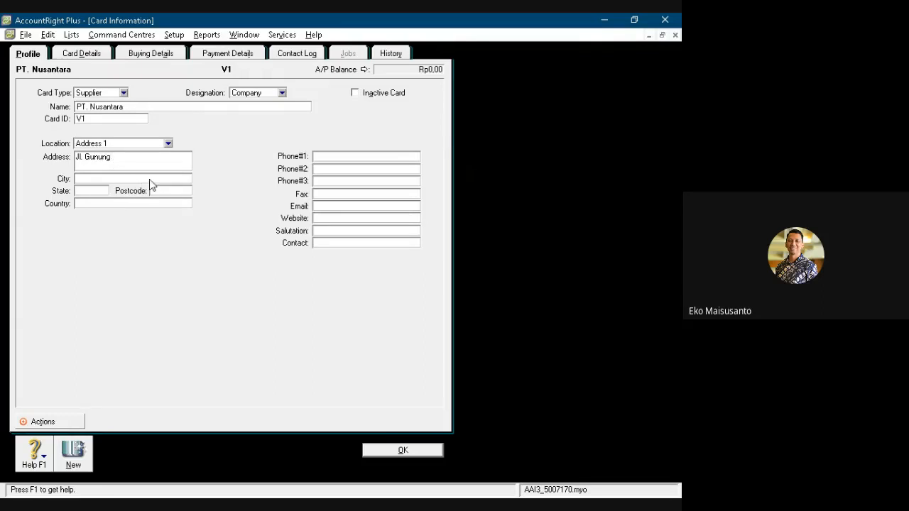
pyautogui.write(' Ga')
# - Fill in the city, state and country on the PT. Nusantara supplier card
pyautogui.press('Tab')
pyautogui.write('Denap')
pyautogui.press('BackSpace')
pyautogui.press('BackSpace')
pyautogui.write('pasar')
pyautogui.press('Tab')
pyautogui.write('Bali')
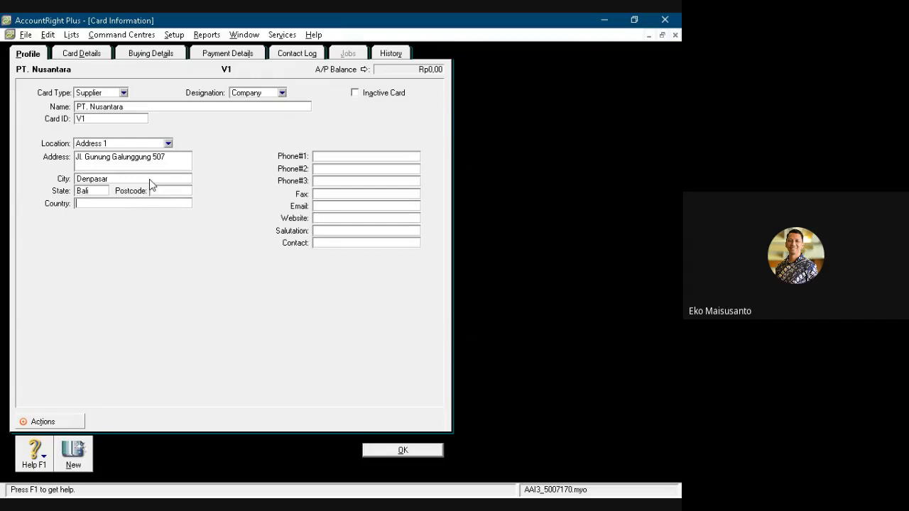
pyautogui.write('Indoe')
pyautogui.press('BackSpace')
pyautogui.write('nesia')
# - Enter the phone number and the contact person's name on the PT. Nusantara card
pyautogui.press('Tab')
pyautogui.press('Tab')
pyautogui.write('Tn. ')
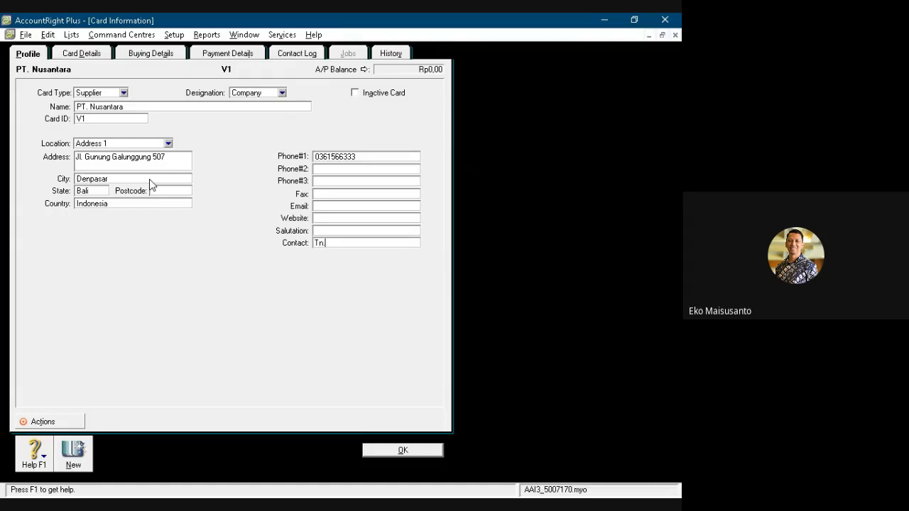
pyautogui.write('Nusa')
# - Configure PT. Nusantara's buying details with the Item layout, freight tax code N-T and the supplier's tax code in use, and save the card
pyautogui.click(141, 56)
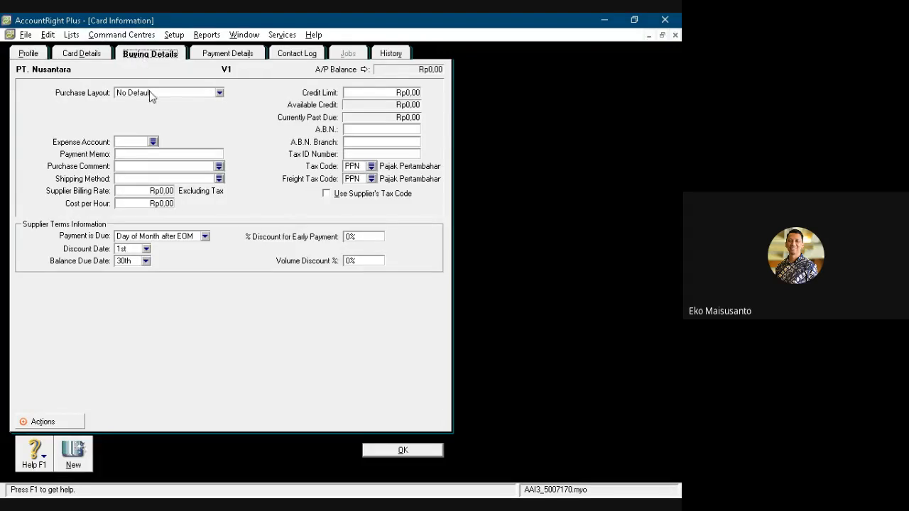
pyautogui.click(138, 124)
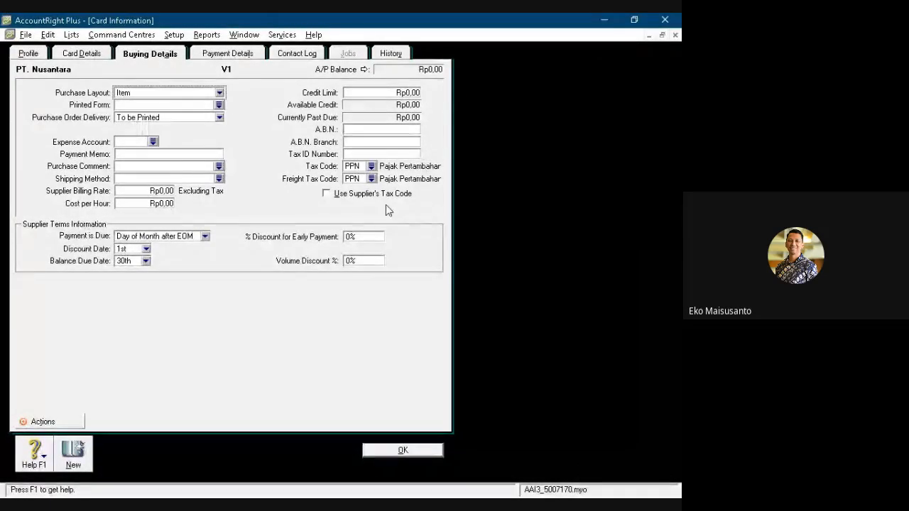
pyautogui.click(371, 178)
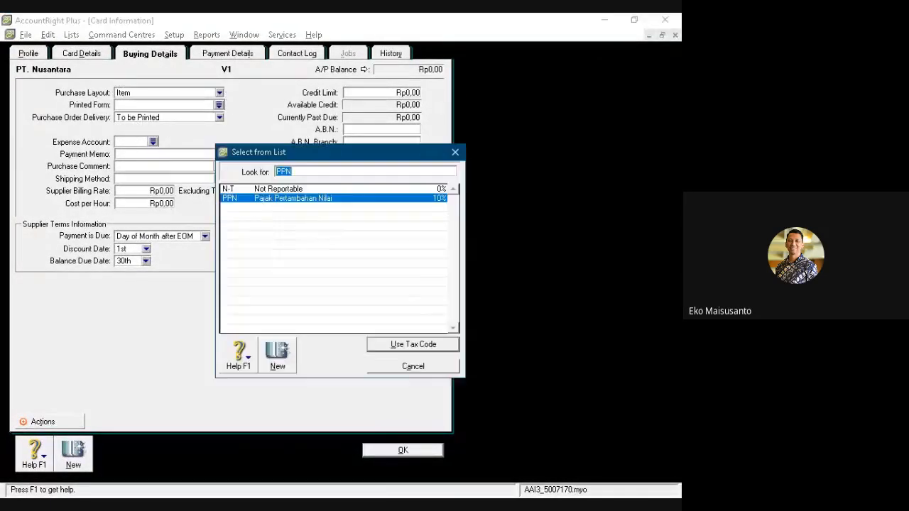
pyautogui.click(279, 189)
pyautogui.click(413, 344)
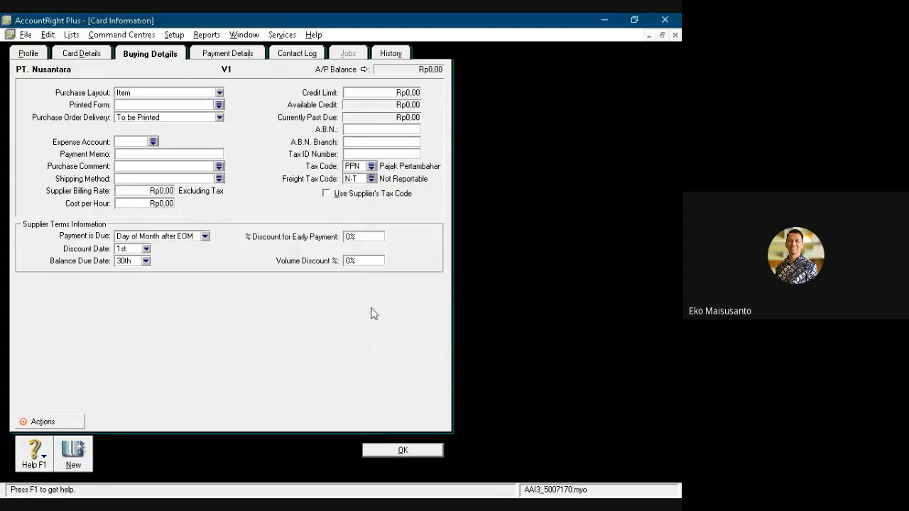
pyautogui.click(327, 194)
pyautogui.click(398, 451)
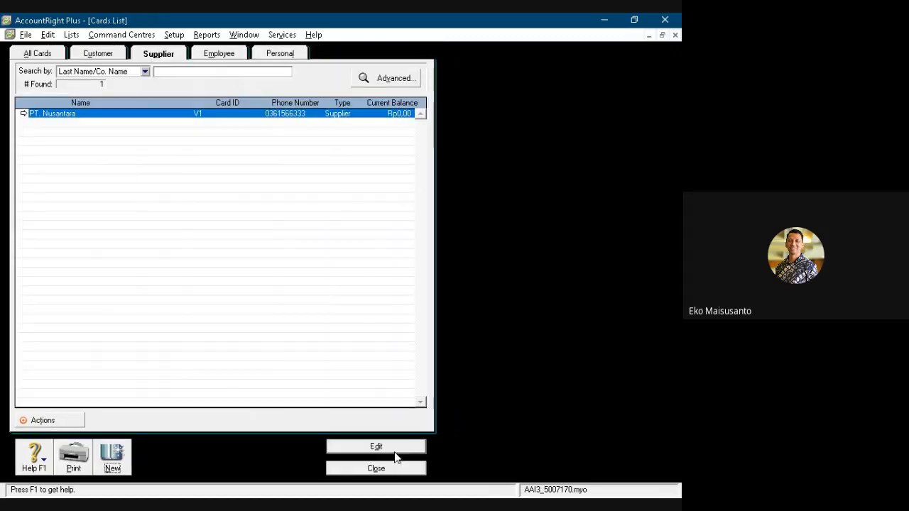
# - Create another supplier card named PT. Delta with card ID V2
pyautogui.click(126, 462)
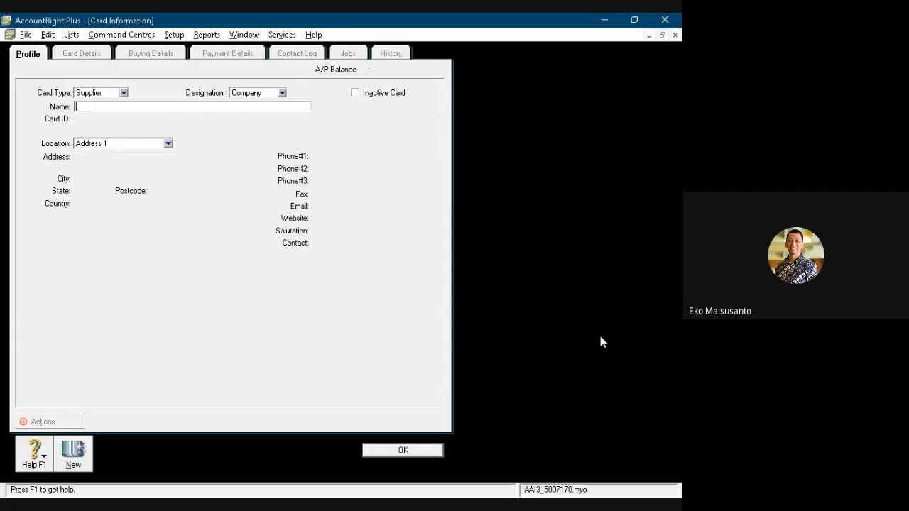
pyautogui.write('PT. Delta')
pyautogui.press('Tab')
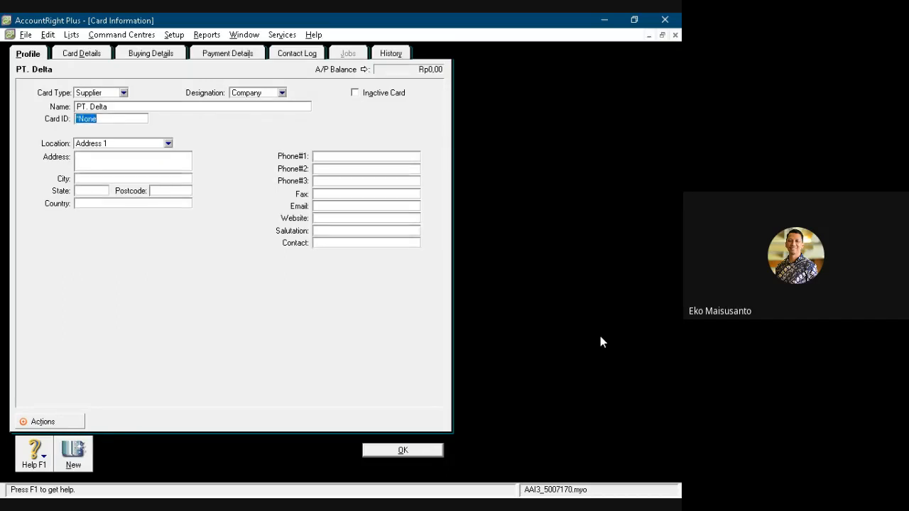
pyautogui.write('V2')
# - Fill in the street address, city, state and country on the PT. Delta supplier card
pyautogui.press('Tab')
pyautogui.press('Tab')
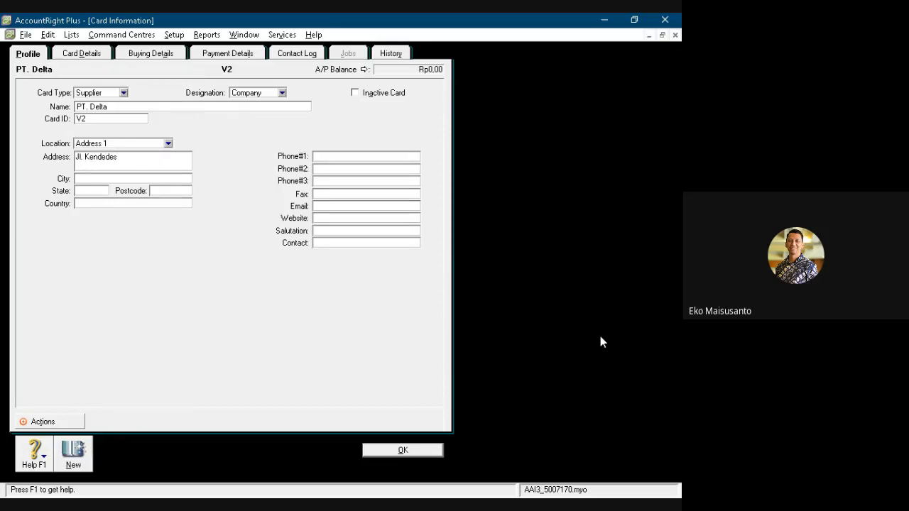
pyautogui.press('Tab')
pyautogui.write('Bali')
pyautogui.press('Tab')
pyautogui.write('Indonesia')
pyautogui.press('Tab')
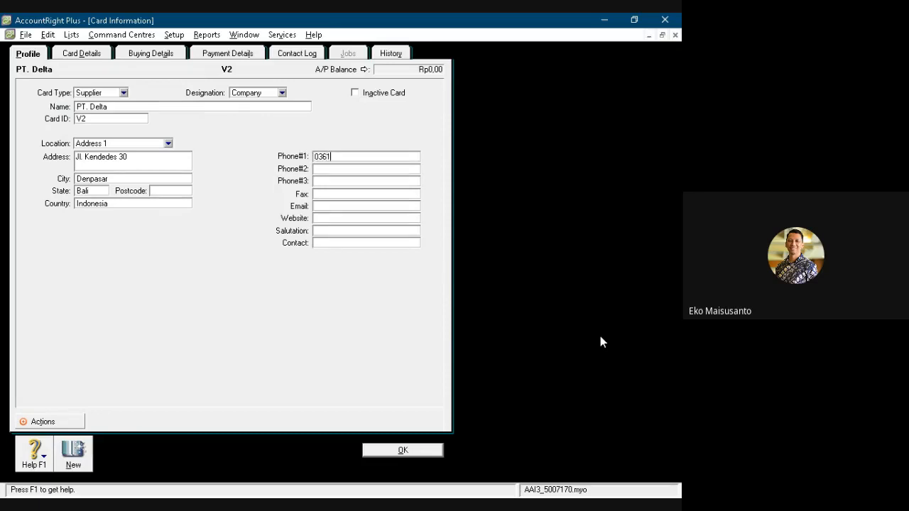
# - Enter the phone number and the contact person's name on the PT. Delta card
pyautogui.press('Tab')
pyautogui.press('Tab')
pyautogui.press('Tab')
pyautogui.write('Tn. Dede')
# - Set the purchase layout to Item in the buying details of PT. Delta
pyautogui.click(164, 57)
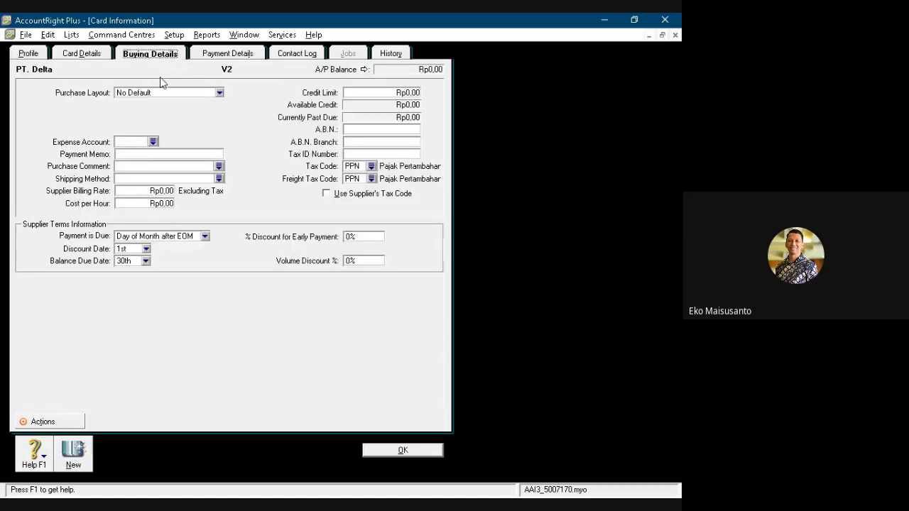
pyautogui.click(160, 93)
pyautogui.click(147, 125)
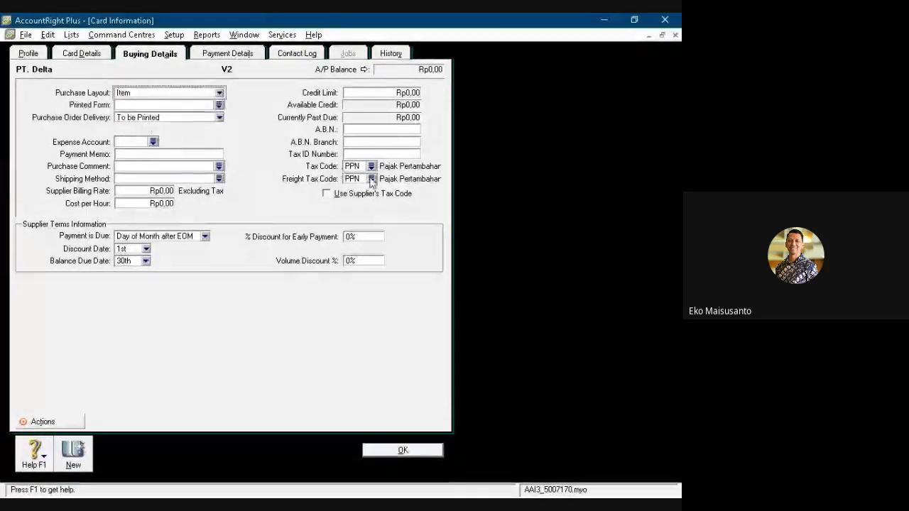
# - Set PT. Delta's freight tax code to N-T, enable using the supplier's tax code, and save the card
pyautogui.click(371, 178)
pyautogui.click(234, 189)
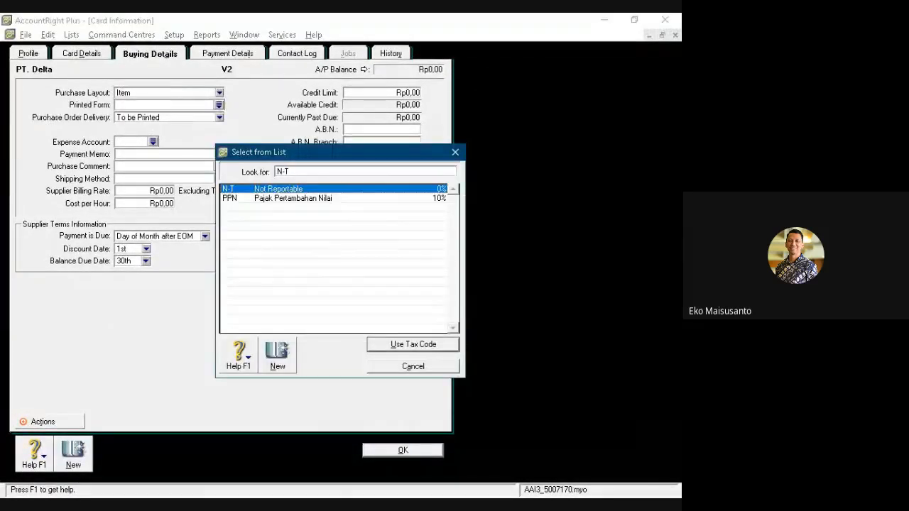
pyautogui.click(412, 344)
pyautogui.click(326, 194)
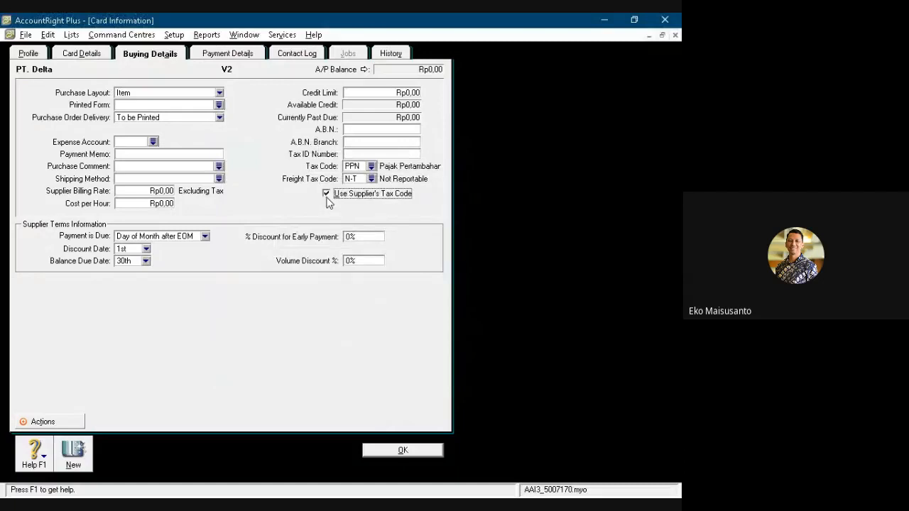
pyautogui.click(405, 452)
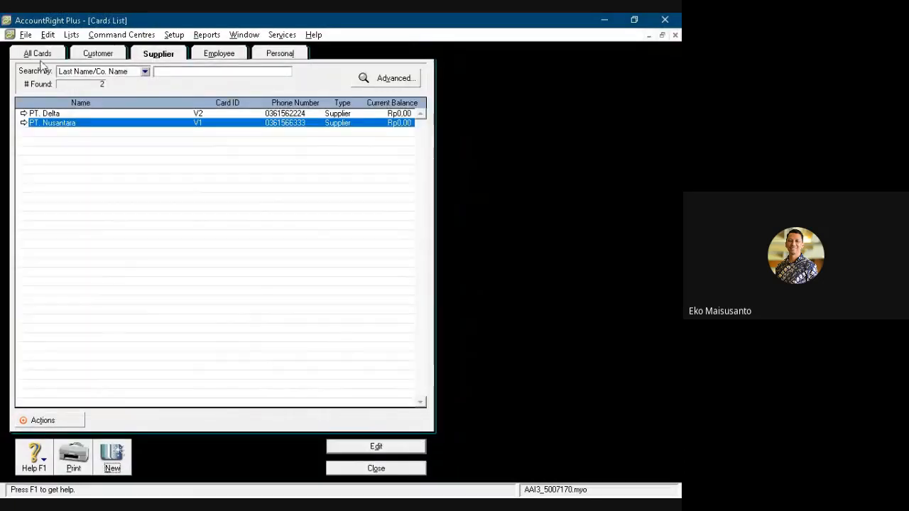
# - Review all cards together, and open the inventory items list
pyautogui.click(37, 54)
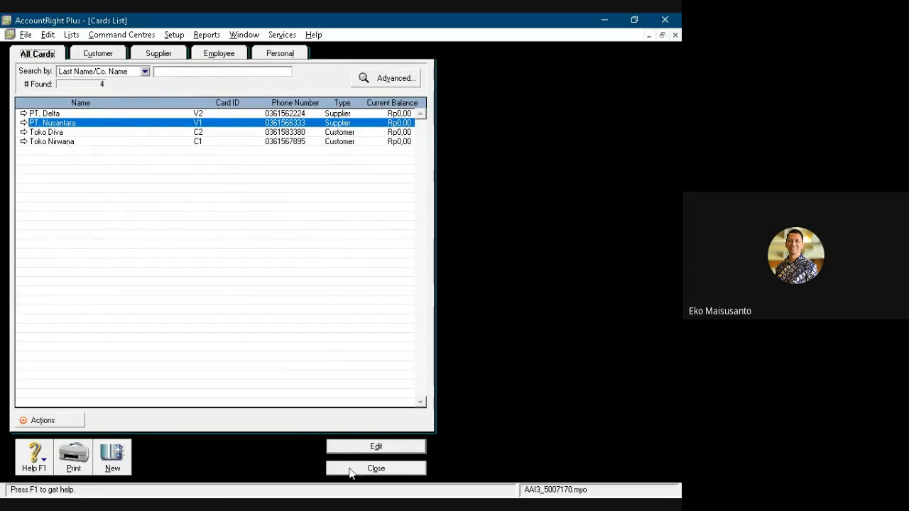
pyautogui.click(376, 469)
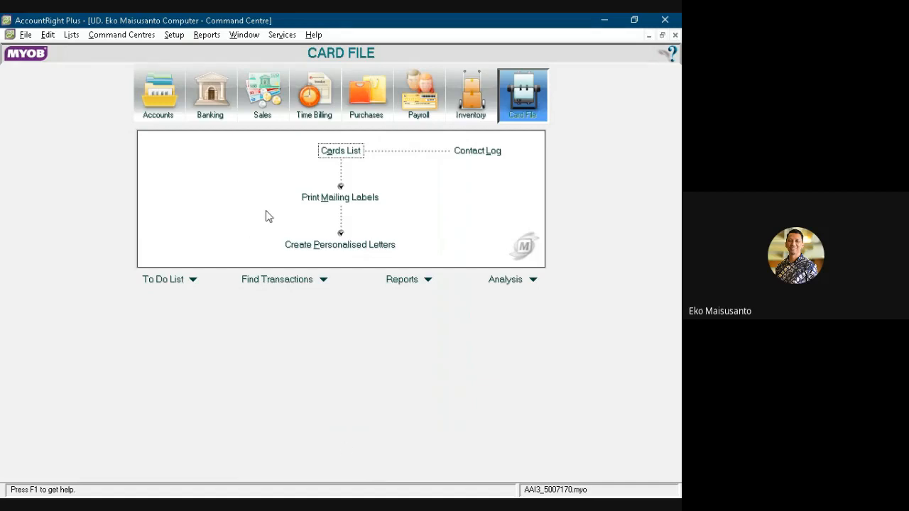
pyautogui.click(472, 100)
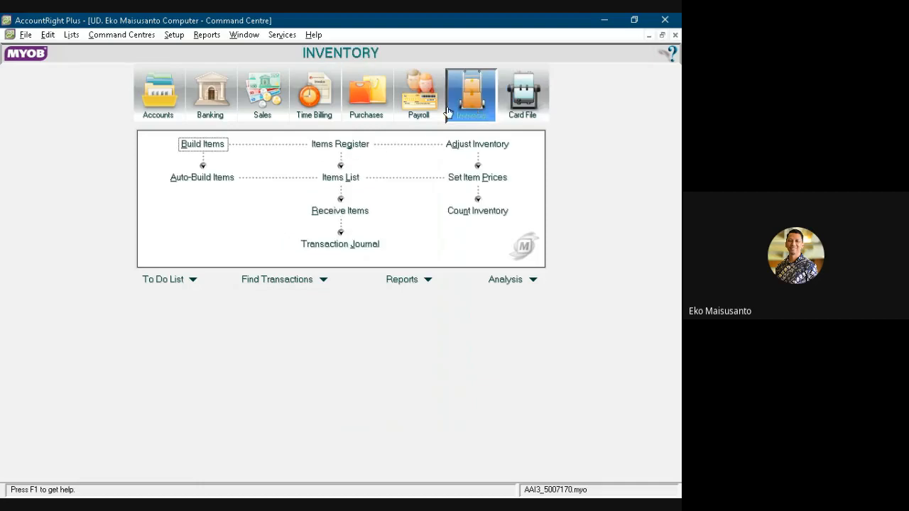
pyautogui.click(336, 182)
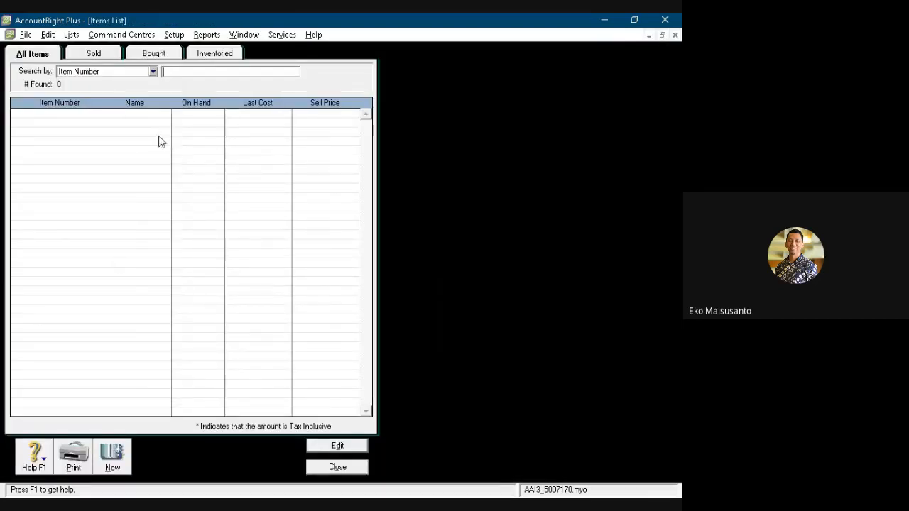
# - Create an inventory item with item number AS-X200
pyautogui.click(116, 460)
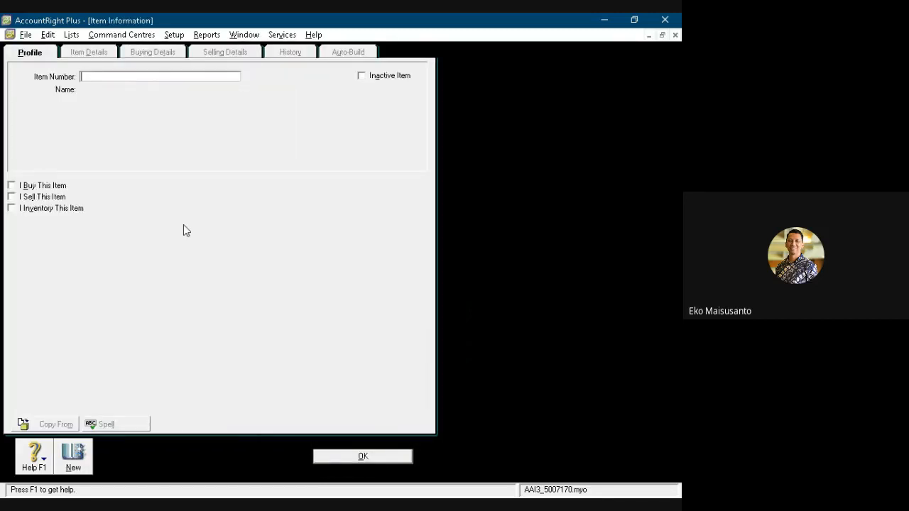
pyautogui.write('AS-X200')
pyautogui.press('Tab')
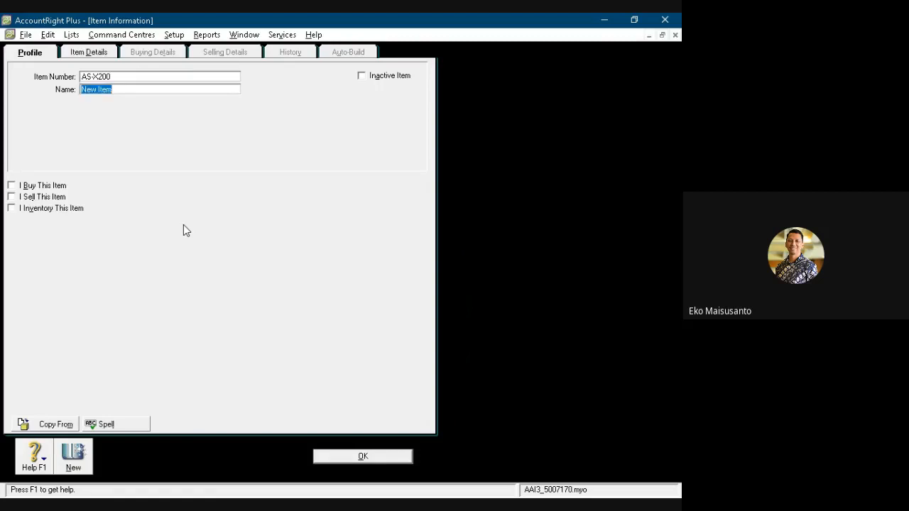
# - Name the AS-X200 item ASUS X200MA-KX636D
pyautogui.write('ASUS X200MA-KX636')
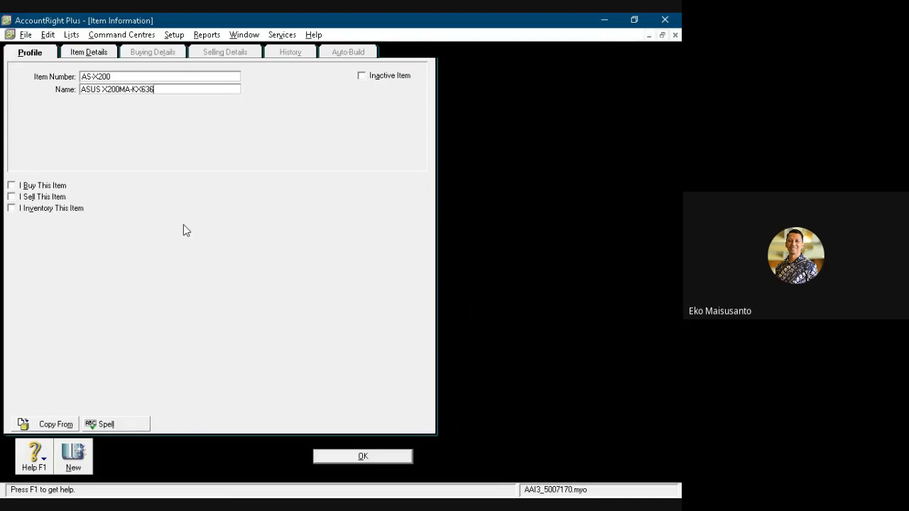
pyautogui.write('D')
# - Mark the item as bought and use 5-0500 Pembelian as its expense account for tracking costs
pyautogui.click(11, 186)
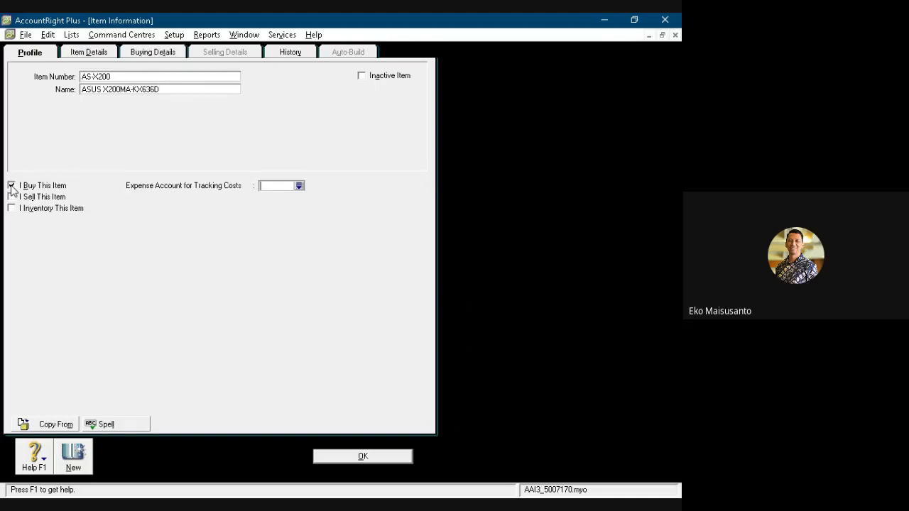
pyautogui.write('5')
pyautogui.press('Tab')
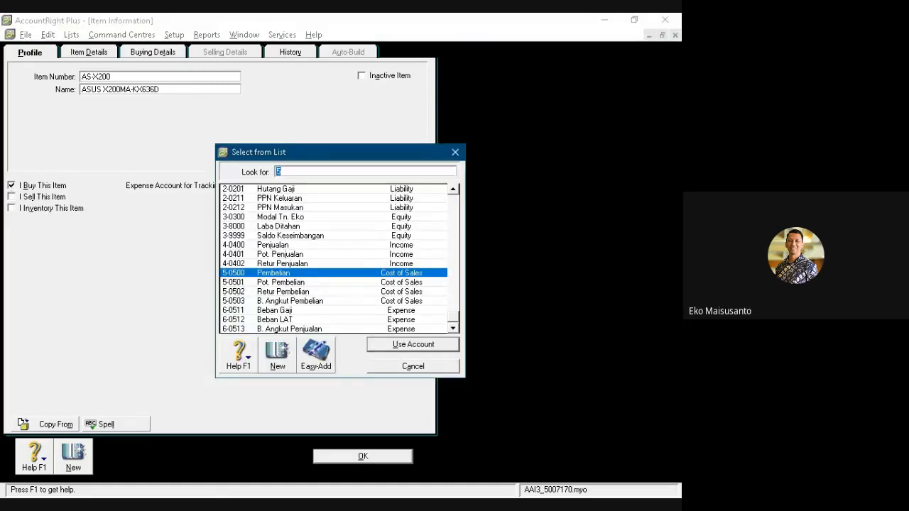
pyautogui.click(374, 341)
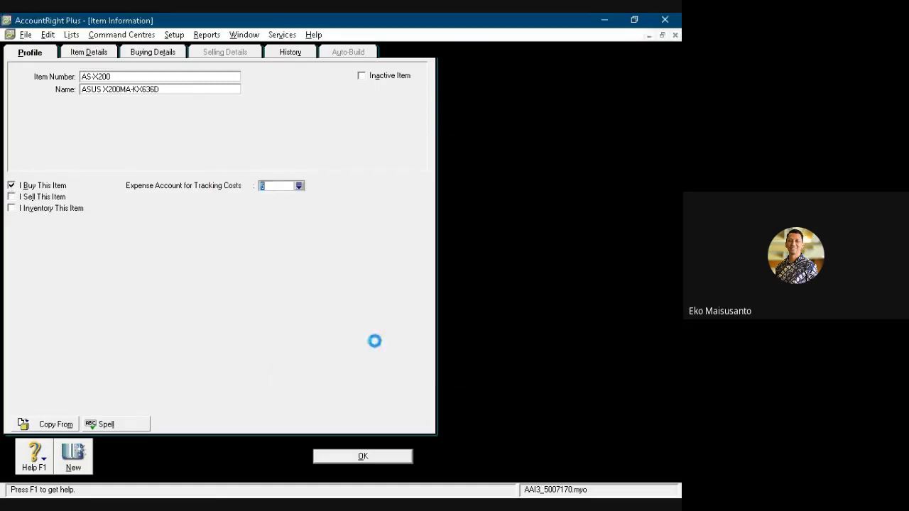
# - Mark the item as sold and use 4-0400 Penjualan as its income account for tracking sales
pyautogui.click(11, 198)
pyautogui.write('4')
pyautogui.press('Tab')
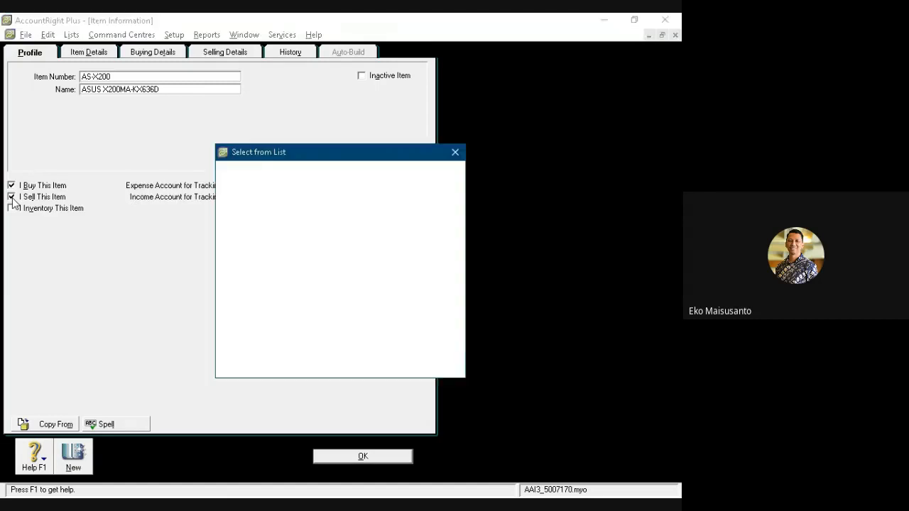
pyautogui.click(378, 345)
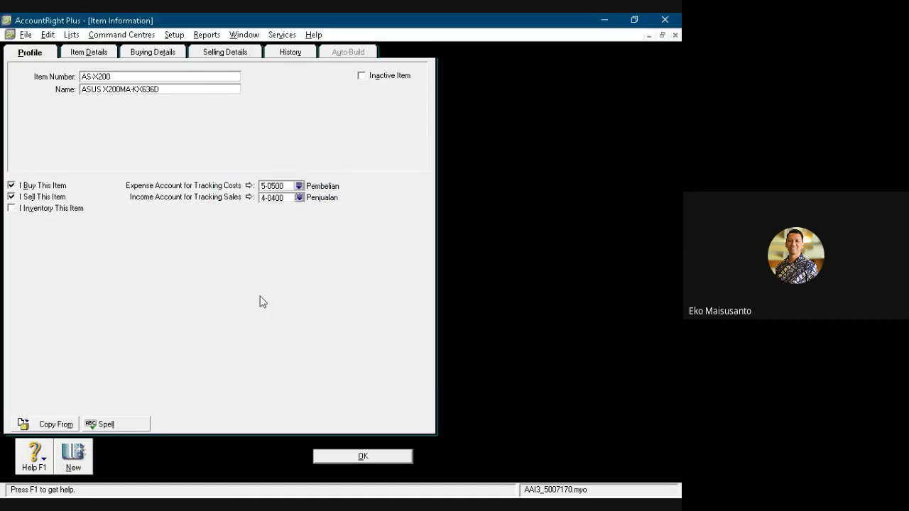
# - Mark the item as inventoried and use 1-0104 Persed. Barang Dagang as its inventory asset account
pyautogui.click(11, 209)
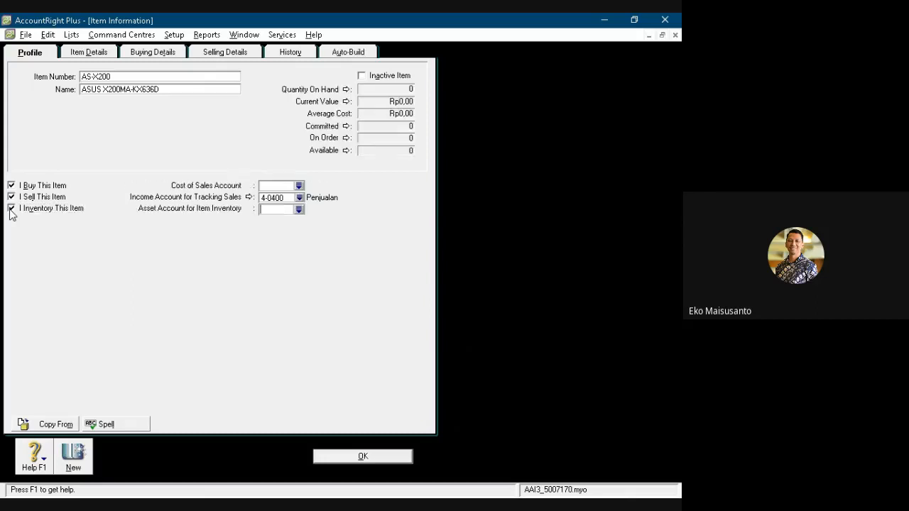
pyautogui.write('1')
pyautogui.press('Return')
pyautogui.write('1-0104')
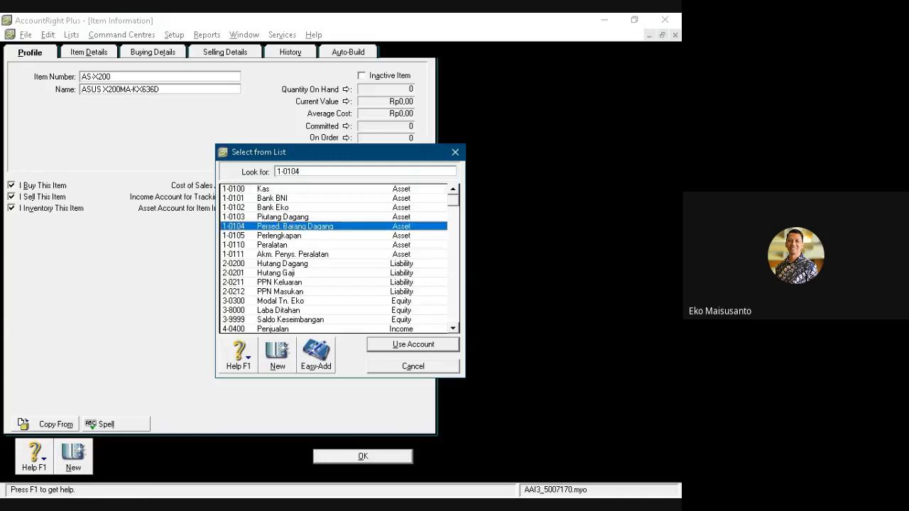
pyautogui.click(388, 345)
# - Set the item's cost of sales account to 5-0500 Pembelian
pyautogui.click(270, 185)
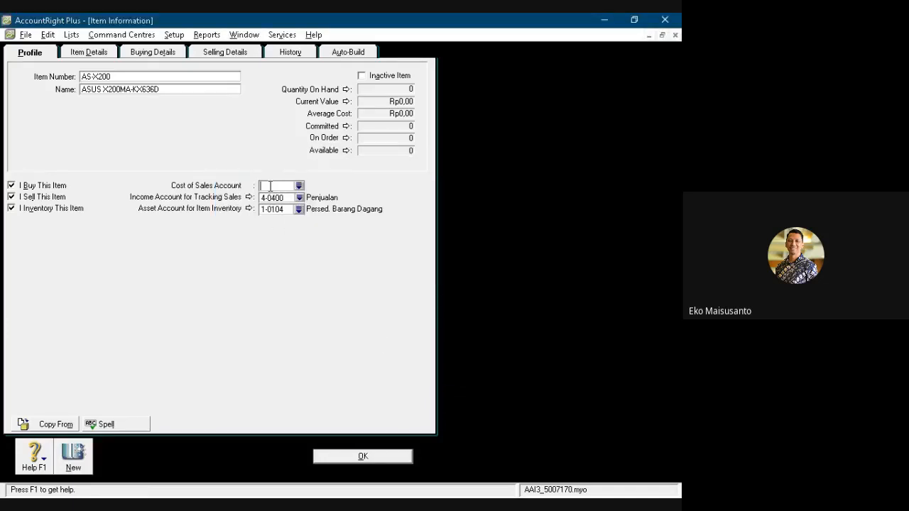
pyautogui.write('5')
pyautogui.press('Return')
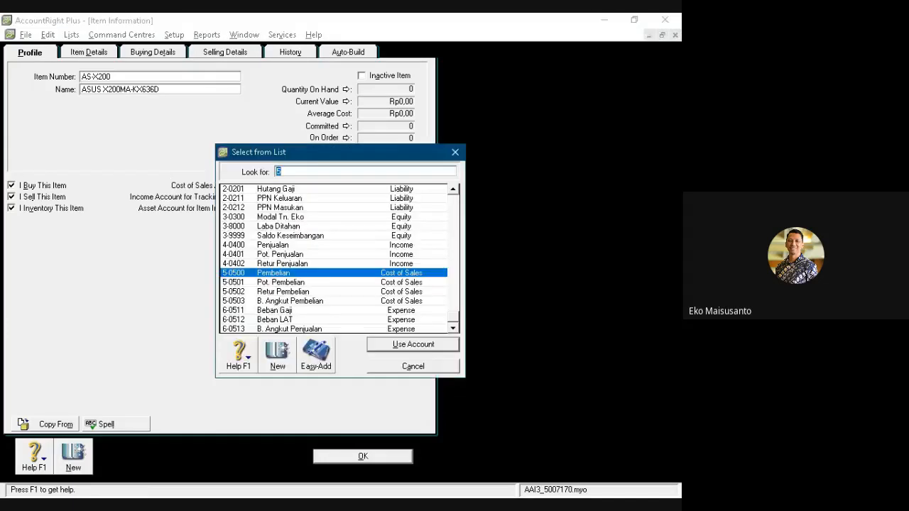
pyautogui.press('Return')
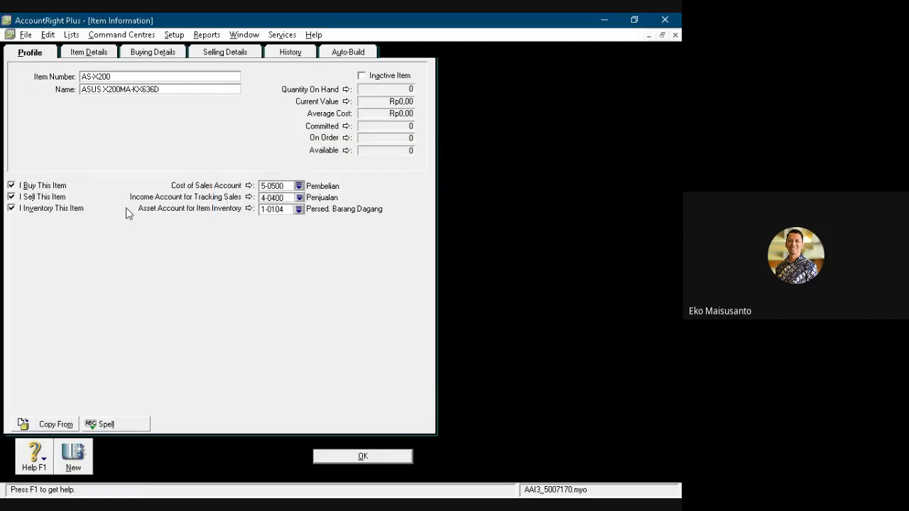
# - In the item's buying details, set the unit of measure to Unit and the tax code when bought to PPN
pyautogui.click(154, 58)
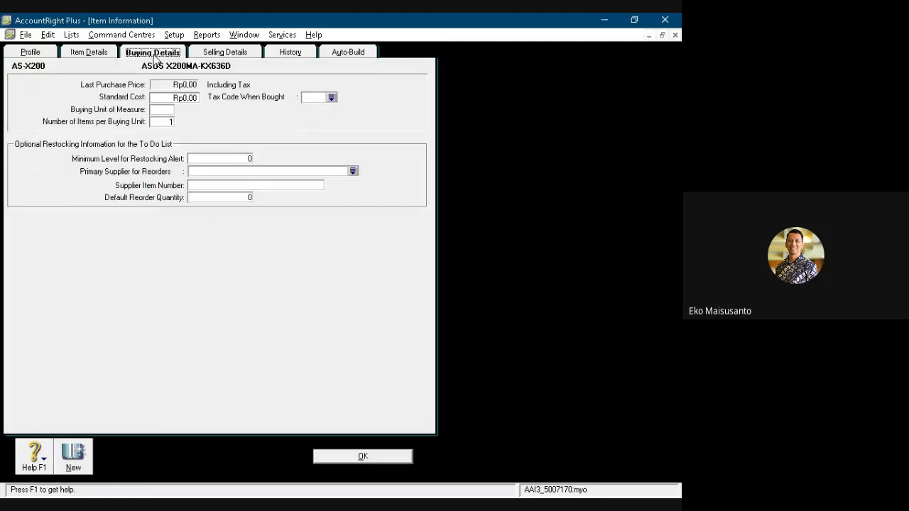
pyautogui.click(163, 109)
pyautogui.write('Unit')
pyautogui.click(311, 98)
pyautogui.write('PPN')
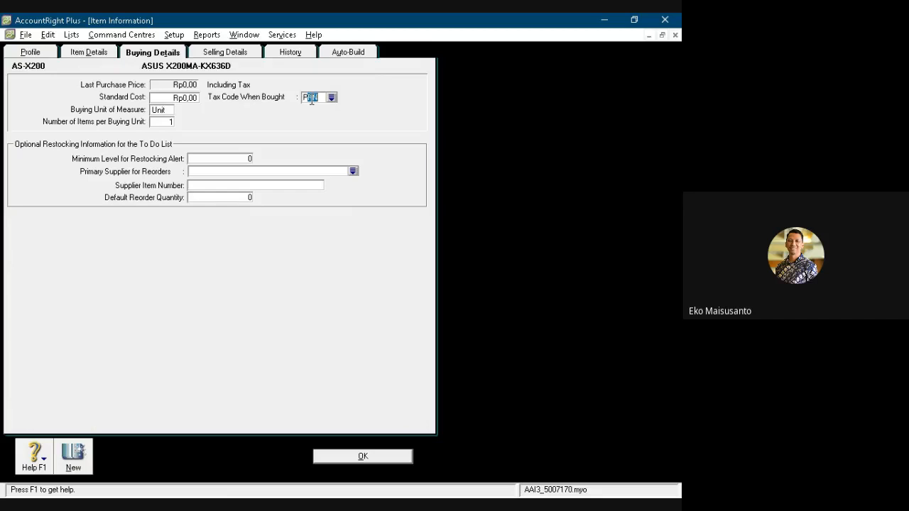
pyautogui.press('Tab')
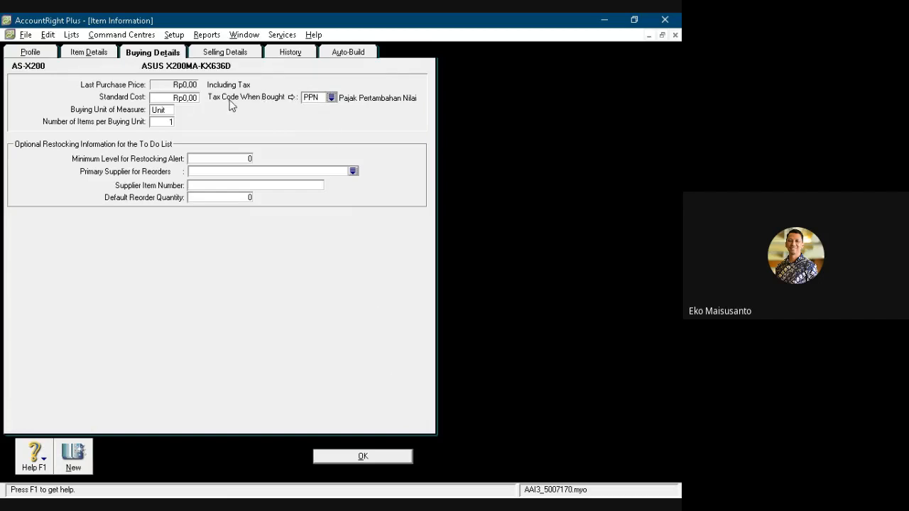
# - In the item's selling details, set the base selling price to Rp4.000.000 and the selling unit of measure to Unit
pyautogui.click(232, 54)
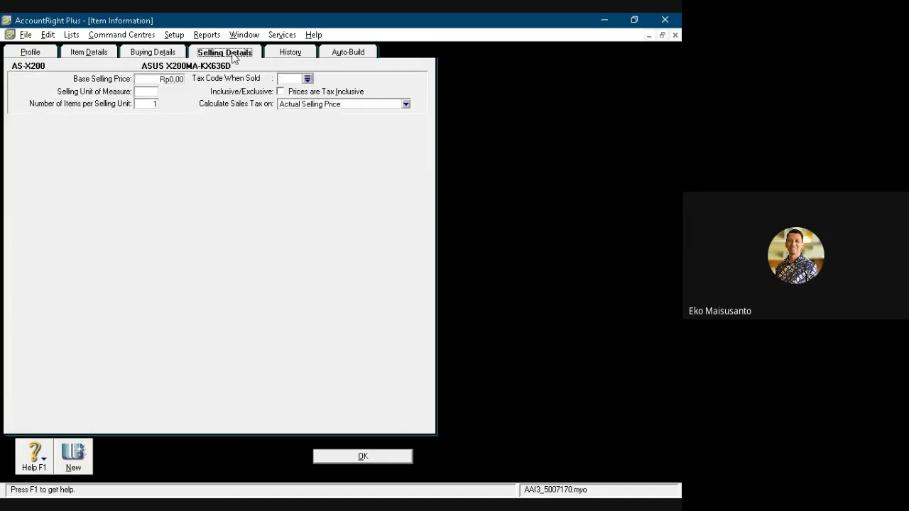
pyautogui.click(151, 80)
pyautogui.write('4.00')
pyautogui.write('0.000')
pyautogui.press('Tab')
pyautogui.write('Unit')
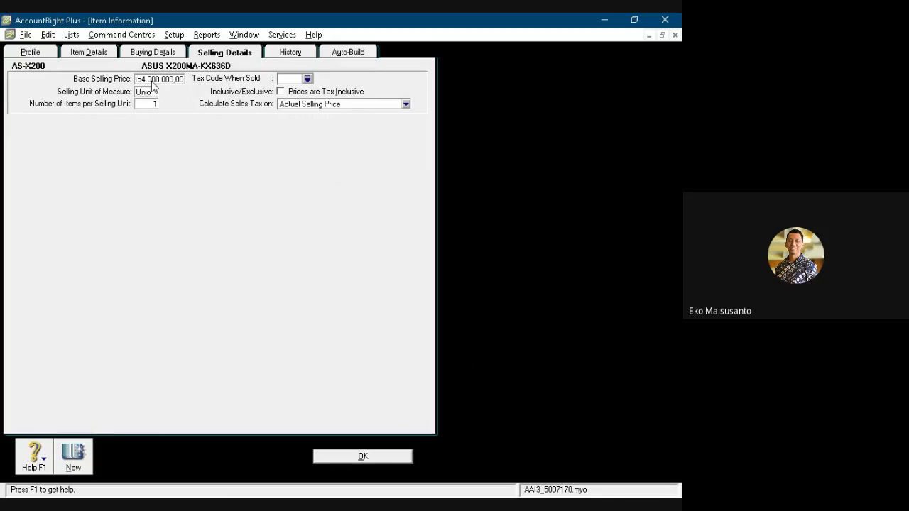
pyautogui.press('BackSpace')
pyautogui.write('t')
# - Set the item's tax code when sold to PPN and save the item
pyautogui.click(292, 80)
pyautogui.write('PPN')
pyautogui.press('Tab')
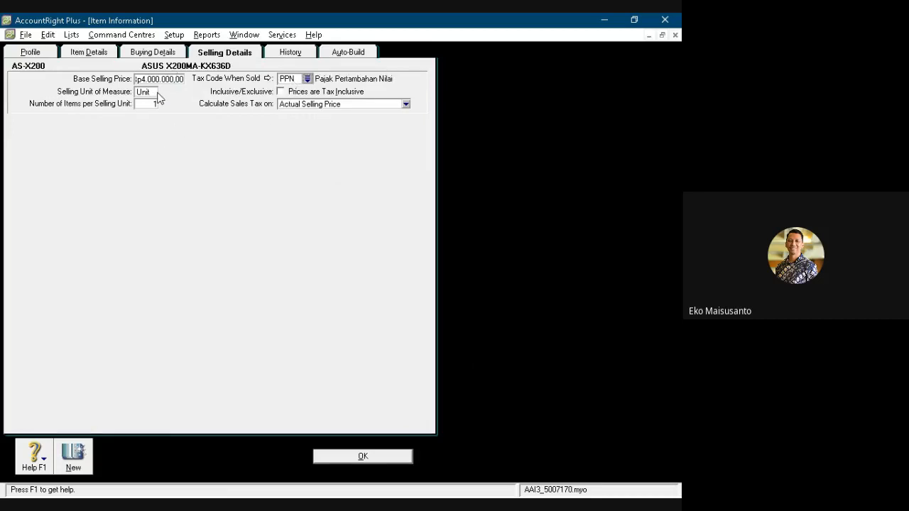
pyautogui.click(375, 460)
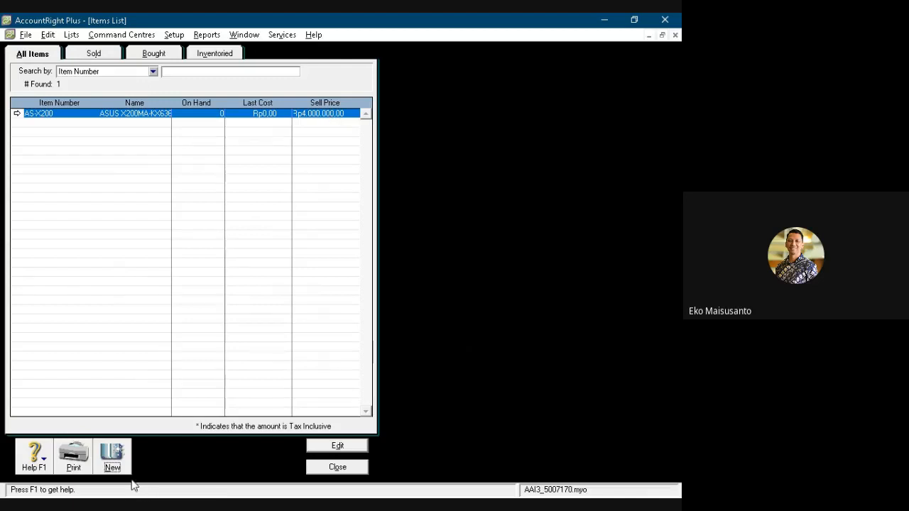
# - Create another inventory item with item number LNV-G40
pyautogui.click(112, 467)
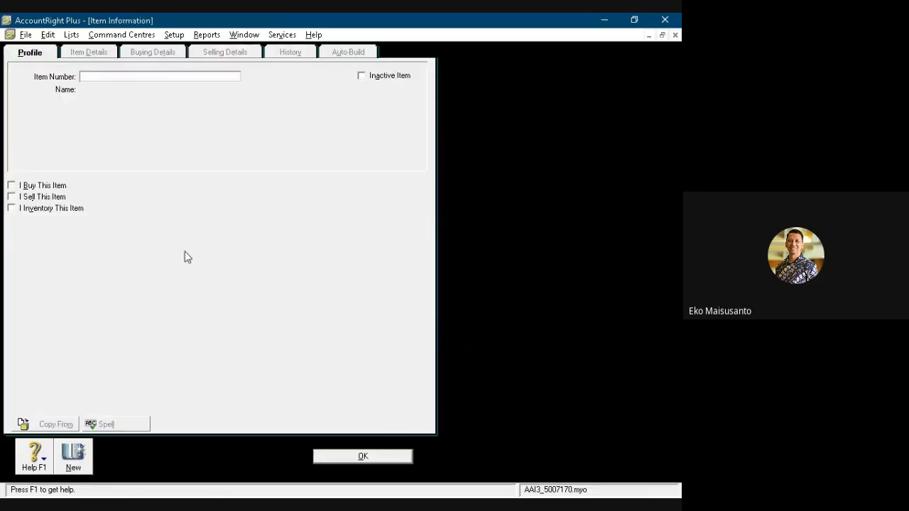
pyautogui.write('LNV-G40')
pyautogui.press('Tab')
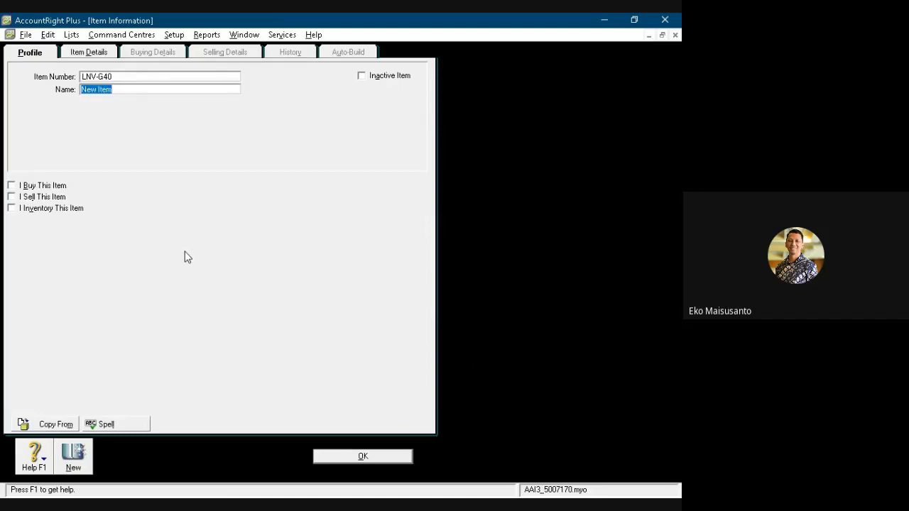
# - Name the LNV-G40 item LENOVO IdeaPad G40-45-9ID
pyautogui.write('LENOVO IdeaPad G40-')
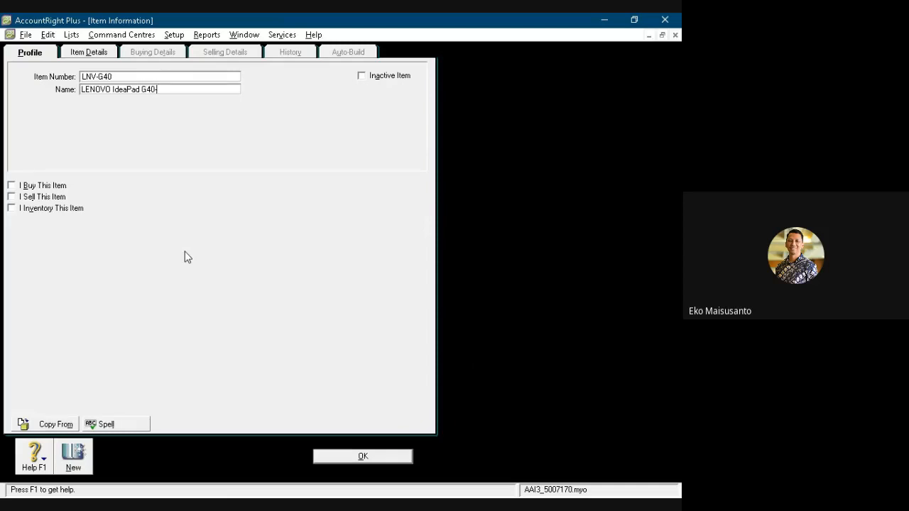
pyautogui.write('45-9ID')
# - Mark the LENOVO item as bought, sold and inventoried with the default accounts, and check its buying details
pyautogui.click(11, 185)
pyautogui.click(12, 197)
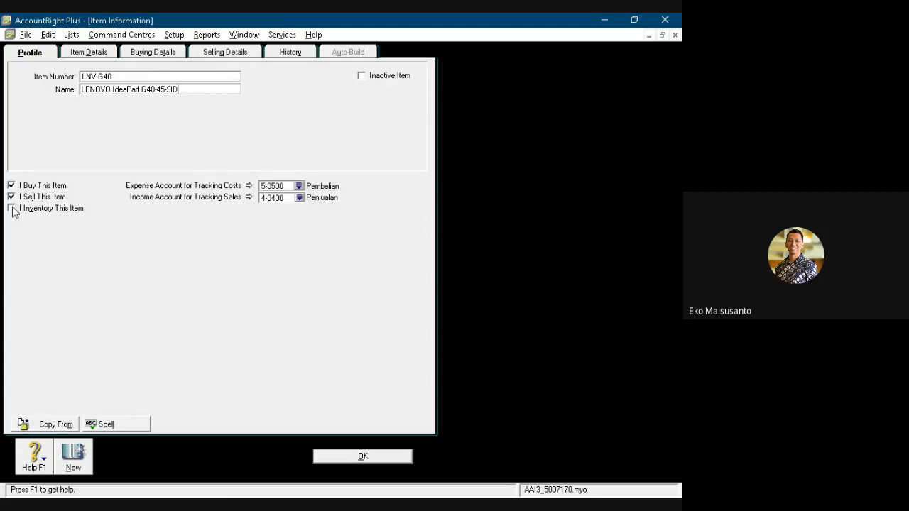
pyautogui.click(12, 207)
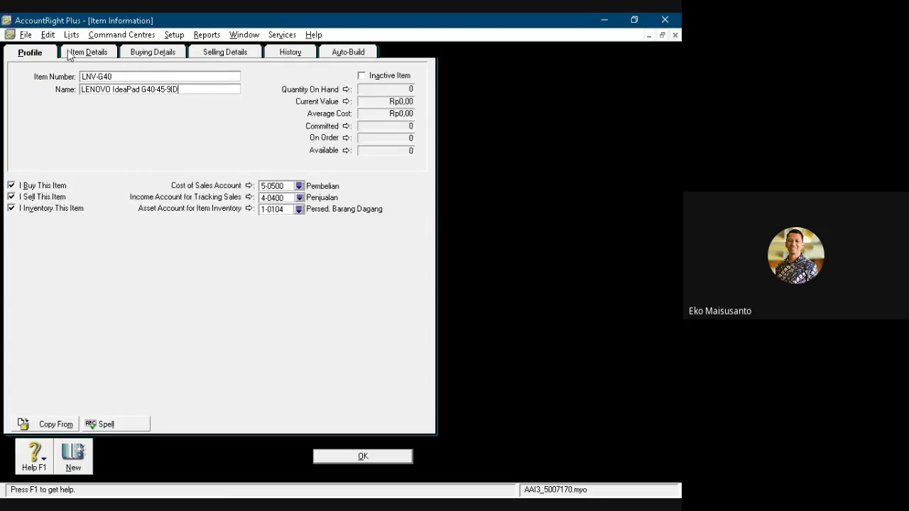
pyautogui.click(152, 53)
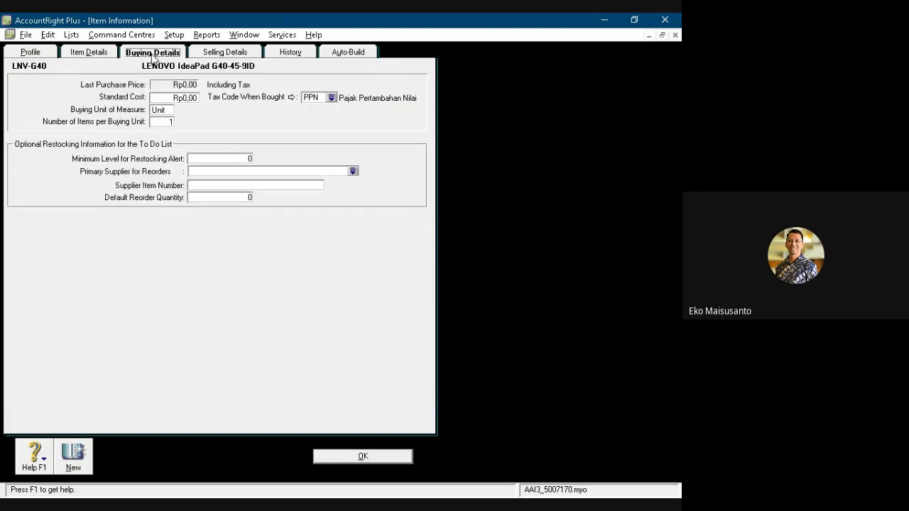
# - Set the LENOVO item's base selling price to Rp4.400.000, save it and close the items list
pyautogui.click(219, 57)
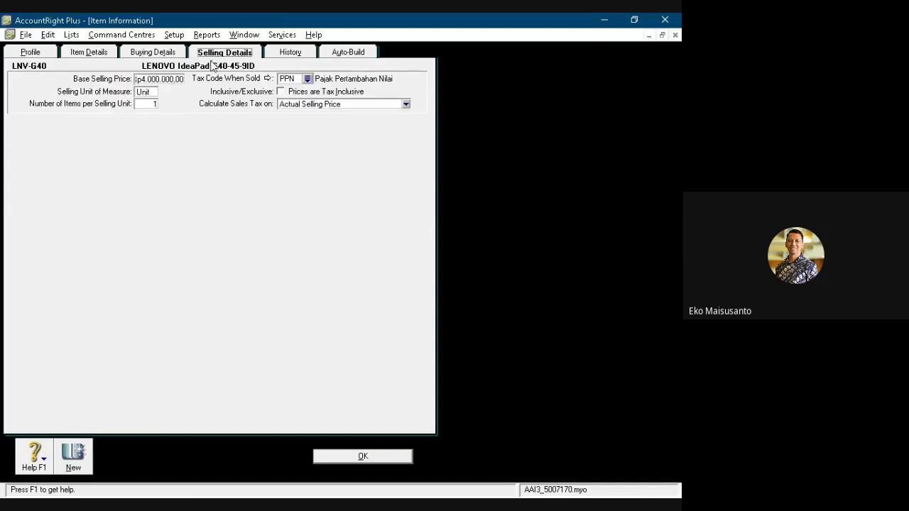
pyautogui.click(162, 80)
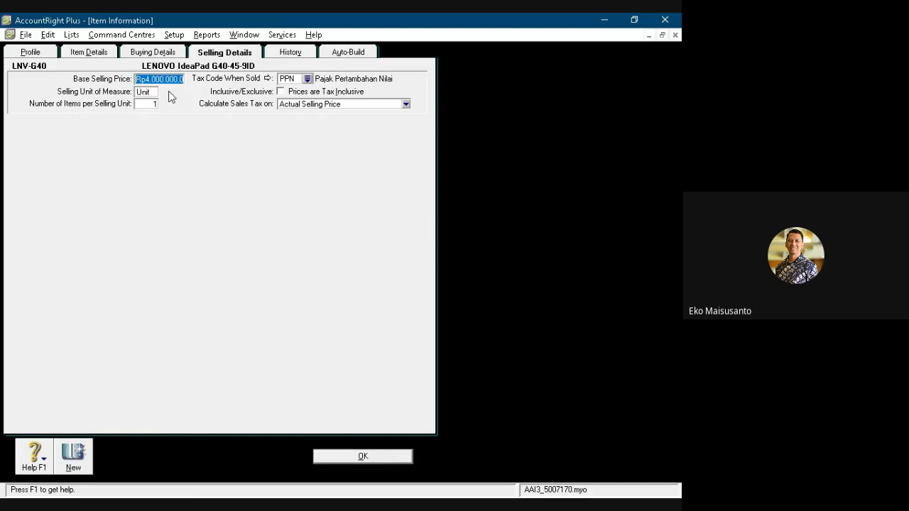
pyautogui.write('4400000')
pyautogui.press('Tab')
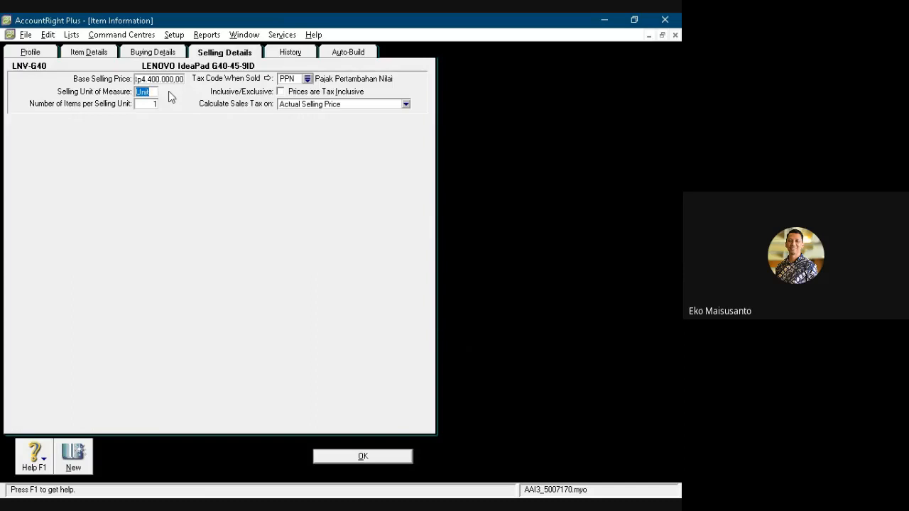
pyautogui.click(367, 460)
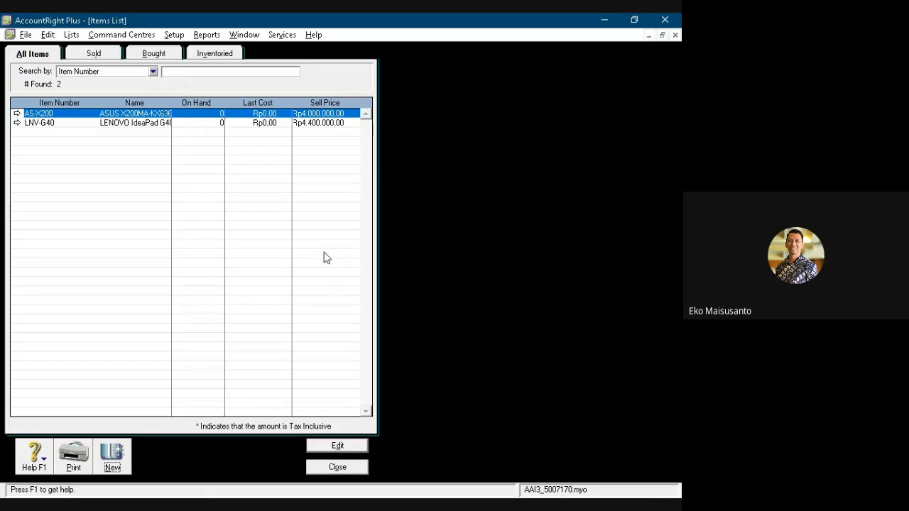
pyautogui.click(335, 469)
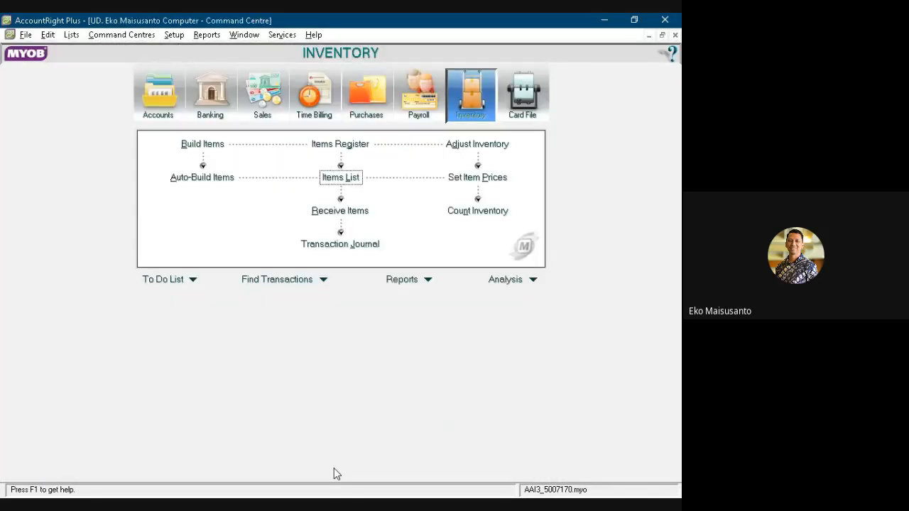